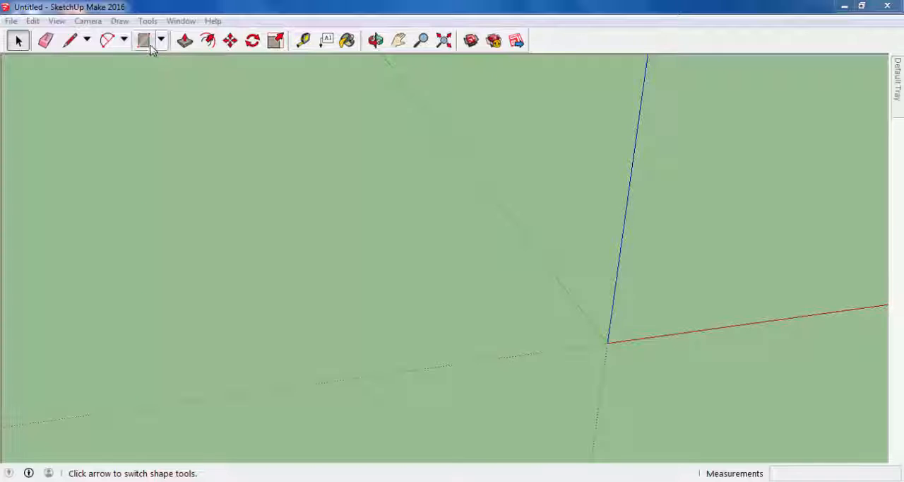
- Draw a ground rectangle about 164 by 139 m with one corner at the origin
left_click(146, 42)
left_click(608, 342)
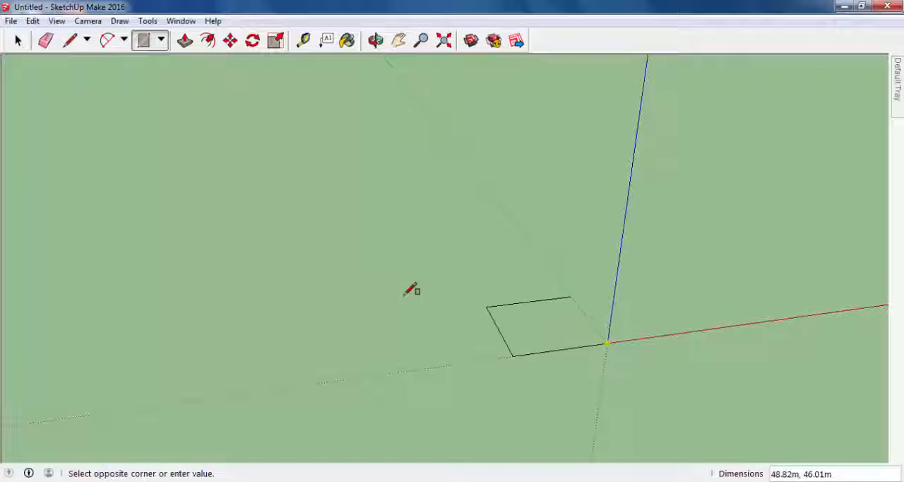
left_click(270, 251)
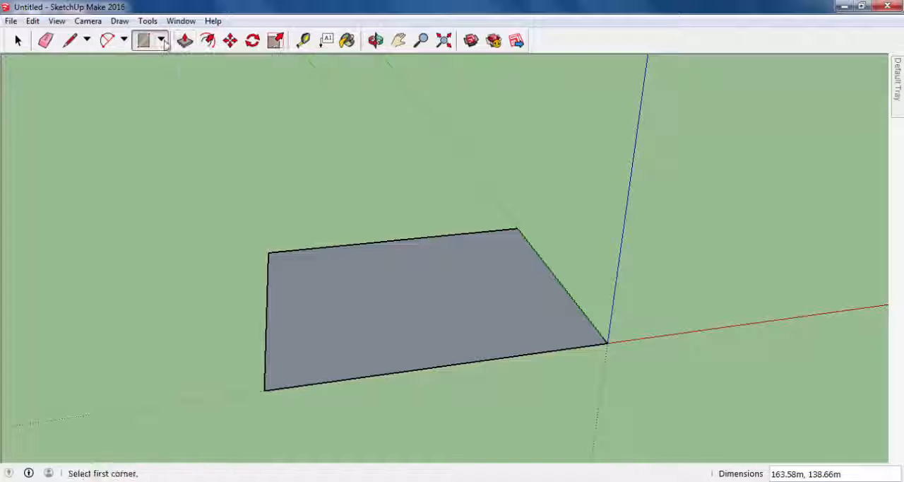
- Draw two separate rectangles on the ground face, one about 58 by 44 m and the other about 54 by 36 m
middle_click_drag(424, 272, 447, 262)
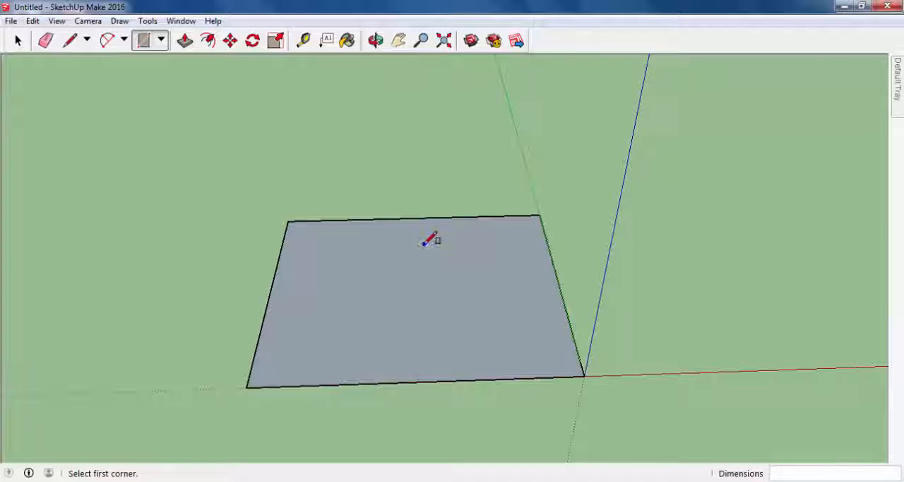
left_click(425, 244)
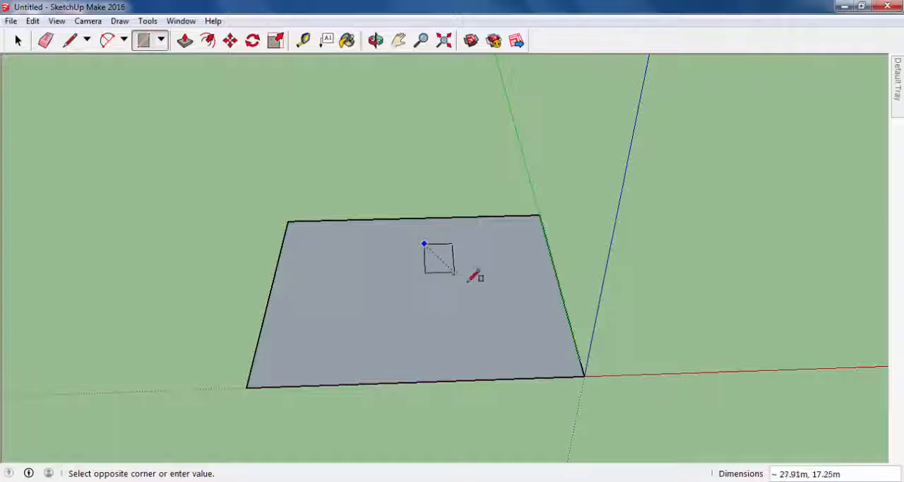
left_click(526, 287)
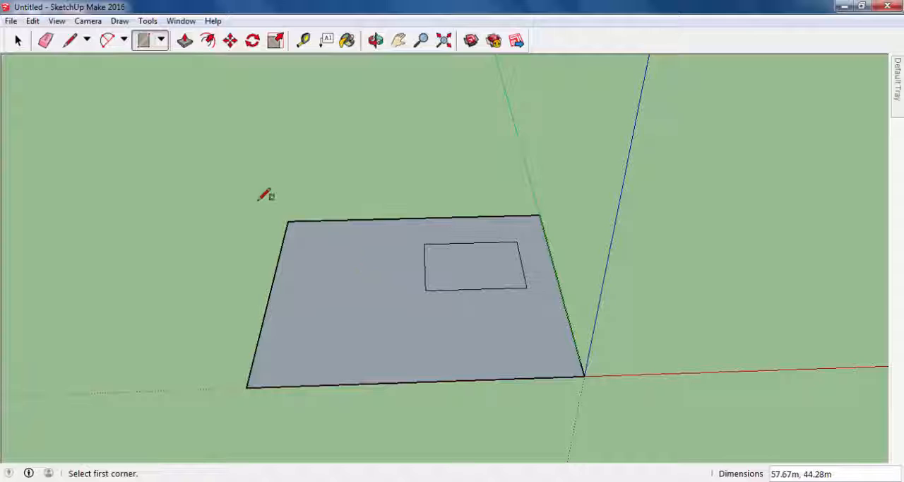
left_click(322, 289)
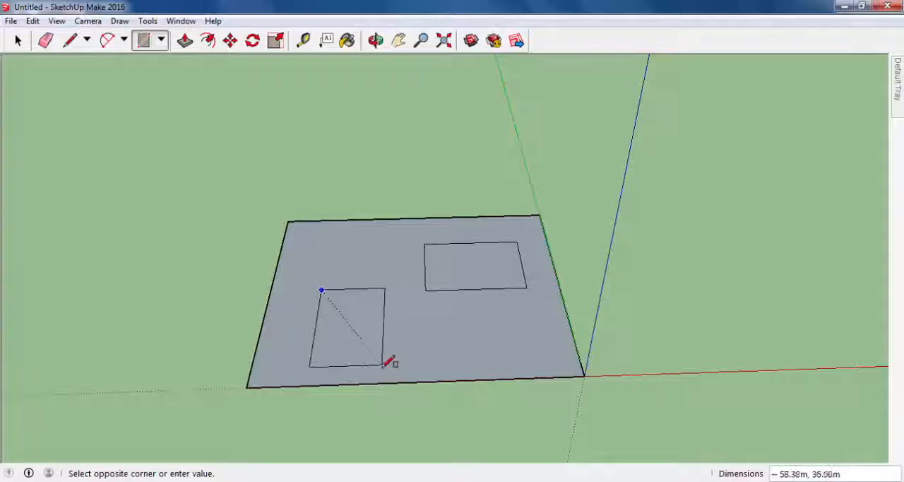
left_click(382, 357)
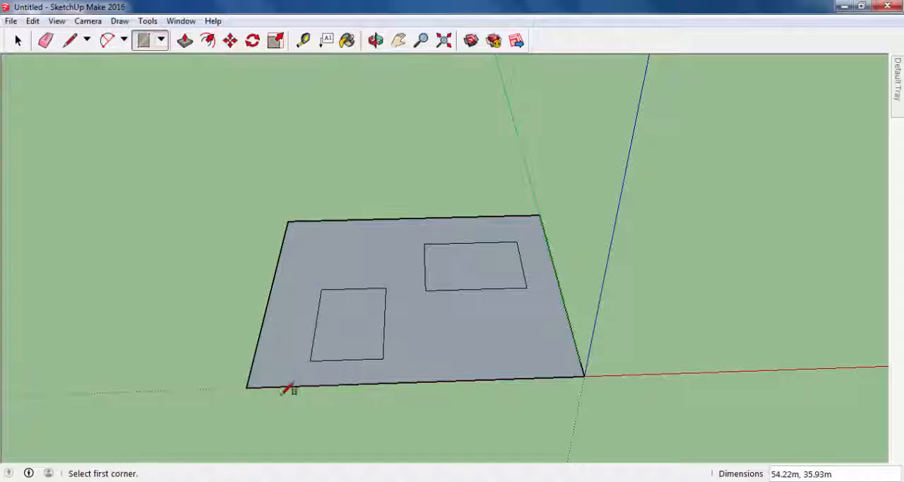
middle_click_drag(507, 277, 563, 252)
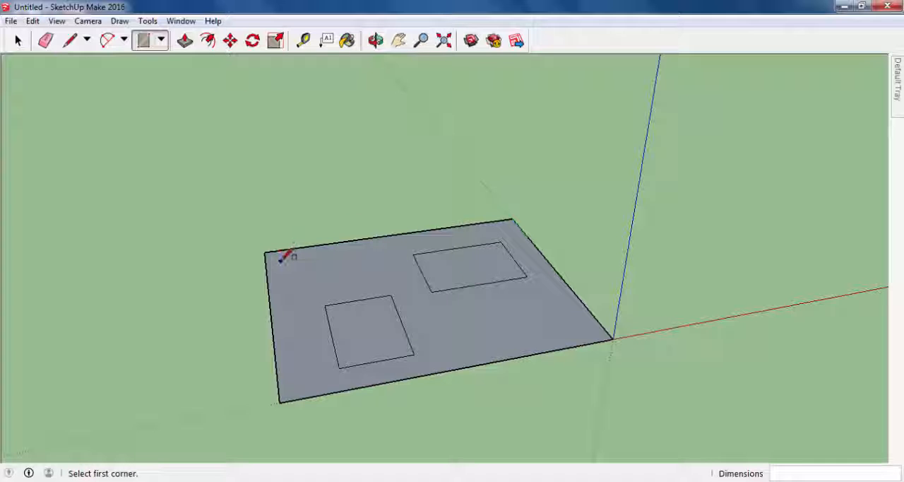
- Push/Pull the larger inner rectangle upward into a tall box
left_click(184, 40)
left_click_drag(464, 254, 483, 165)
- Draw a line across the box's top face between the midpoints of its two shorter edges
middle_click_drag(490, 170, 131, 159)
middle_click_drag(305, 125, 202, 111)
left_click(70, 41)
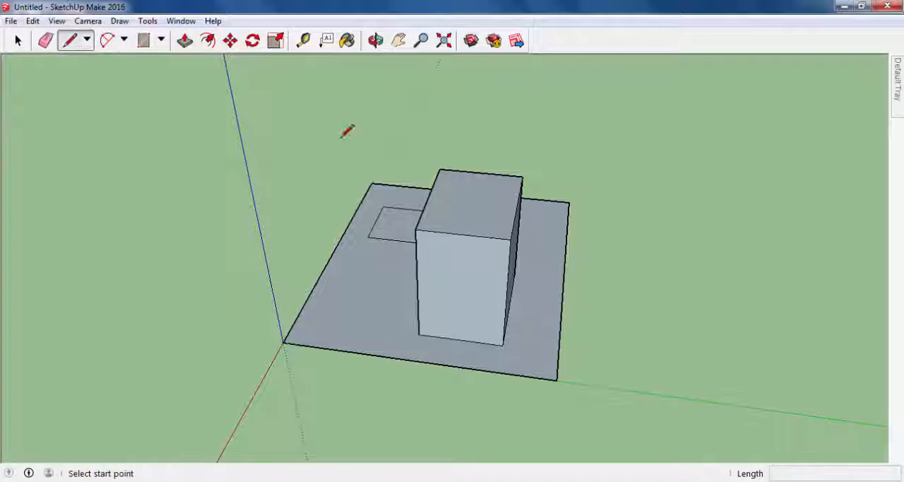
left_click(464, 233)
left_click(482, 174)
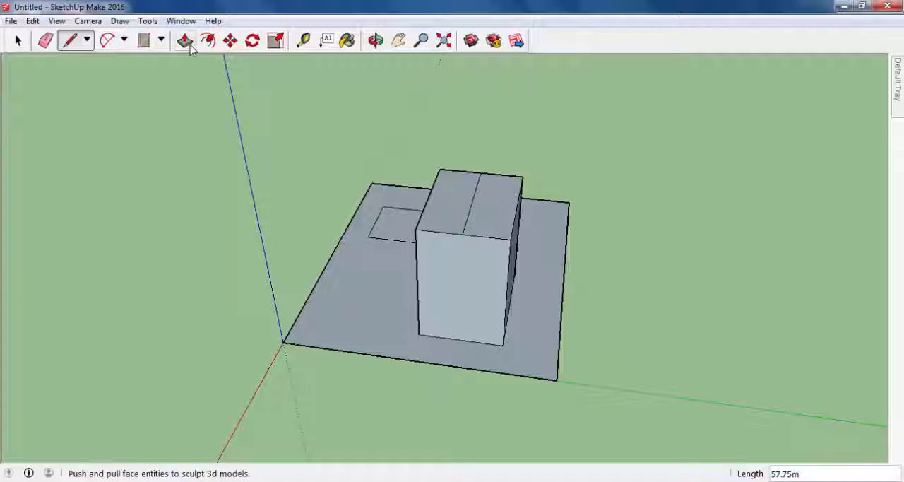
- Move the top centre line straight up about 20 m to form a gabled roof
left_click(230, 41)
middle_click_drag(440, 157, 485, 139)
left_click(476, 182)
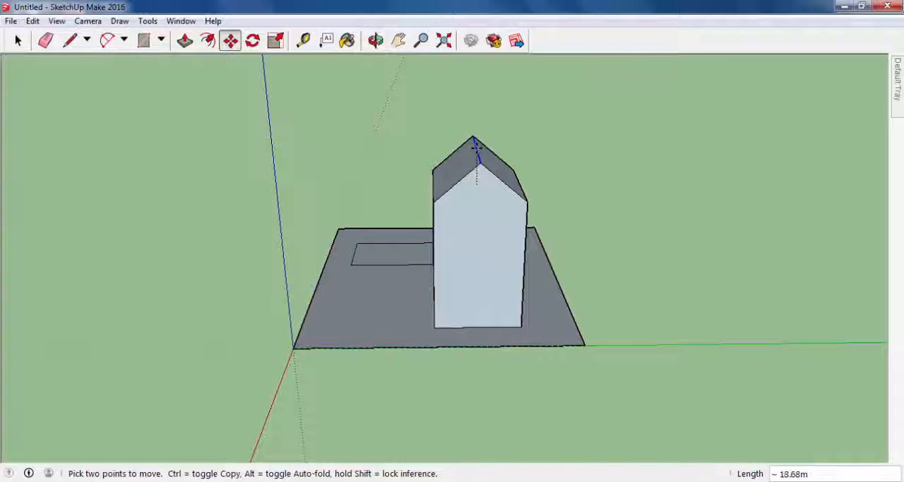
scroll(476, 145, "up", 3)
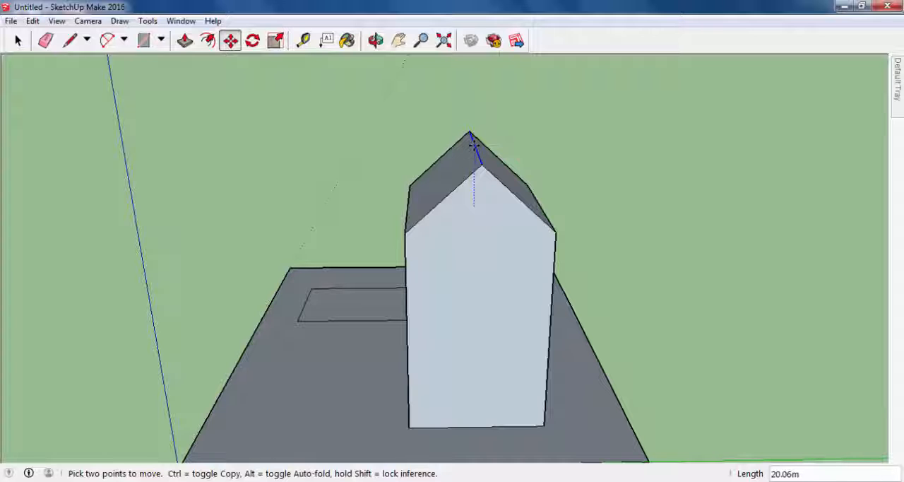
left_click(473, 144)
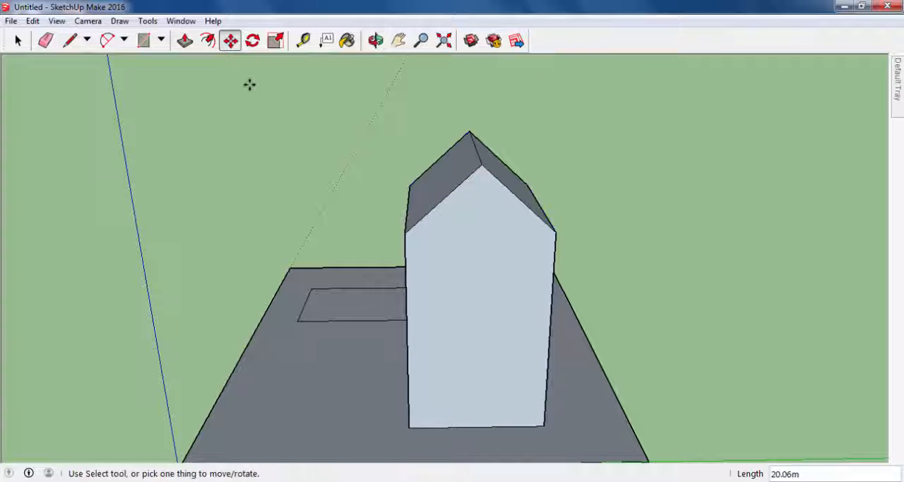
- Inspect the house from other sides, and undo the roof raise and the top centre line
middle_click_drag(342, 159, 589, 208)
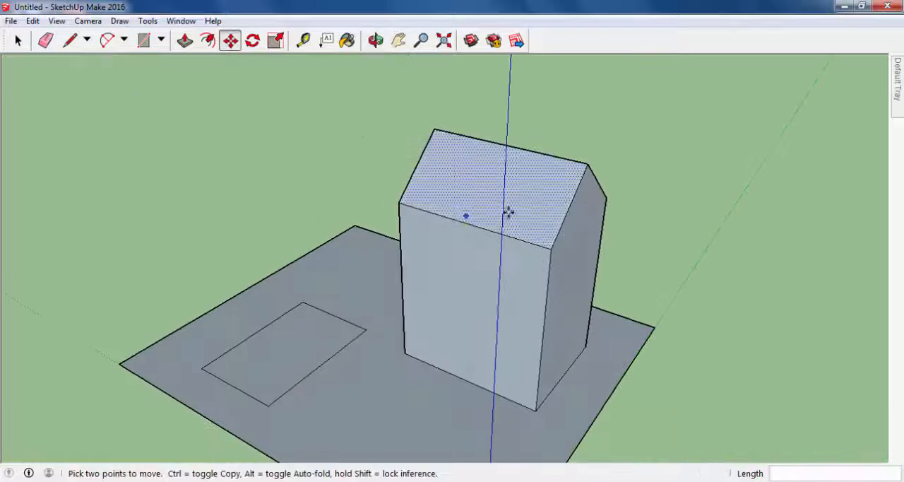
middle_click_drag(508, 210, 709, 230)
middle_click_drag(598, 241, 313, 192)
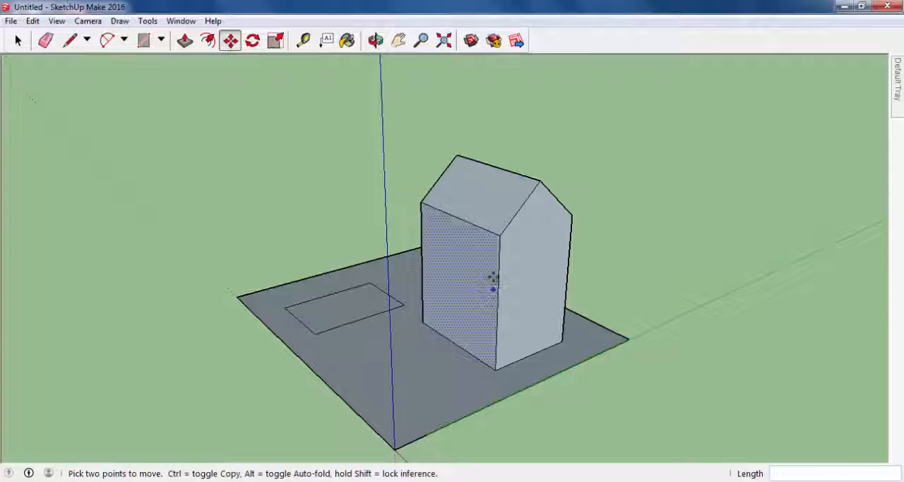
key("ctrl+z")
key("ctrl+z")
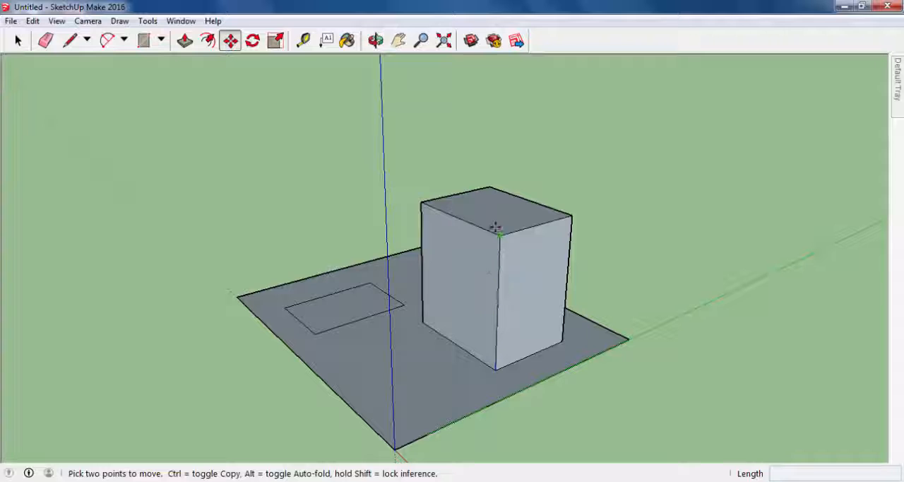
- Push/Pull the box's top face down about 12.3 m
left_click(184, 41)
left_click_drag(474, 214, 484, 236)
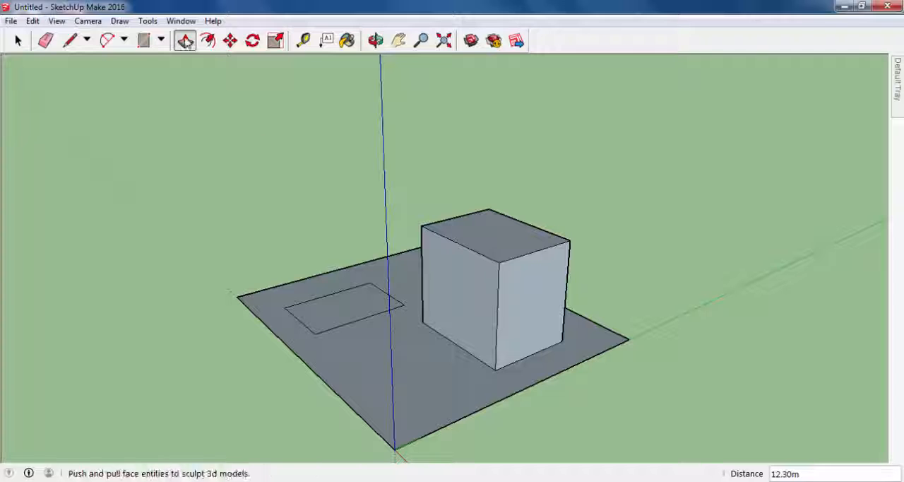
- Divide the lowered box's top face with a line joining the midpoints of its two shorter edges
middle_click_drag(481, 181, 485, 204)
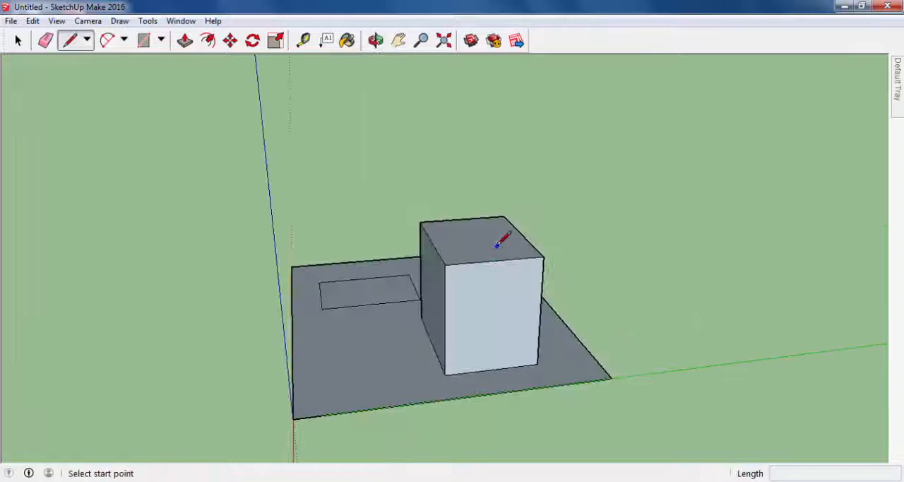
left_click(494, 260)
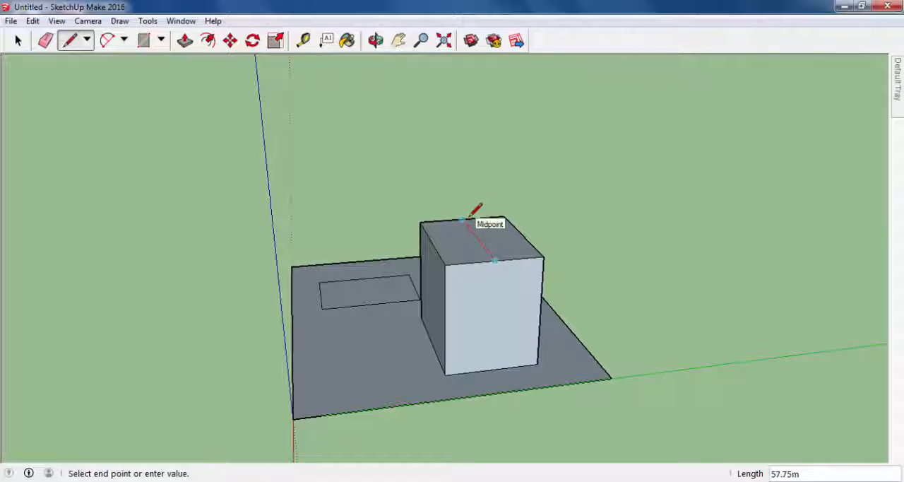
left_click(469, 216)
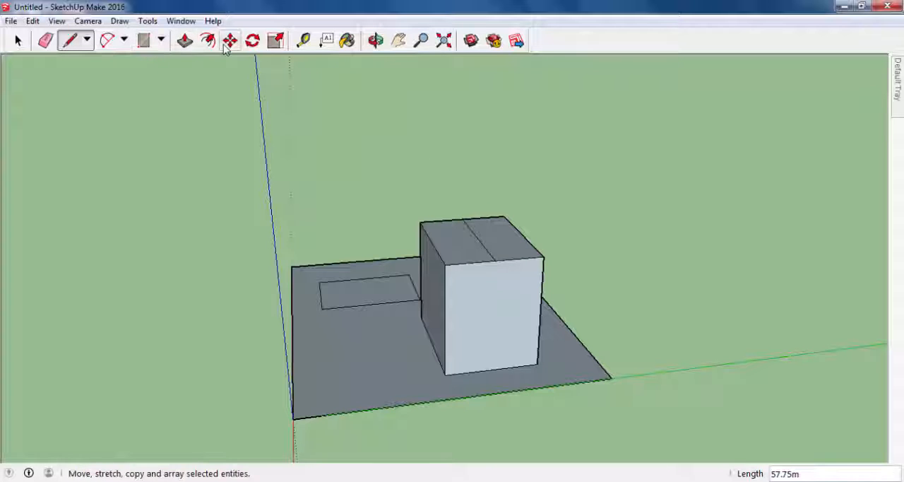
- Move the top face's centre line straight up about 16 m to form the roof ridge
left_click(375, 40)
key("m")
middle_click_drag(469, 210, 478, 257)
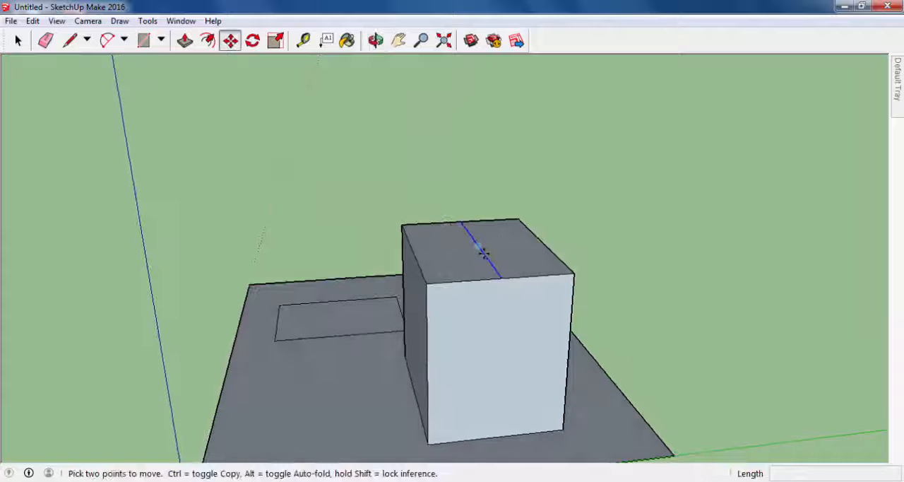
left_click(478, 255)
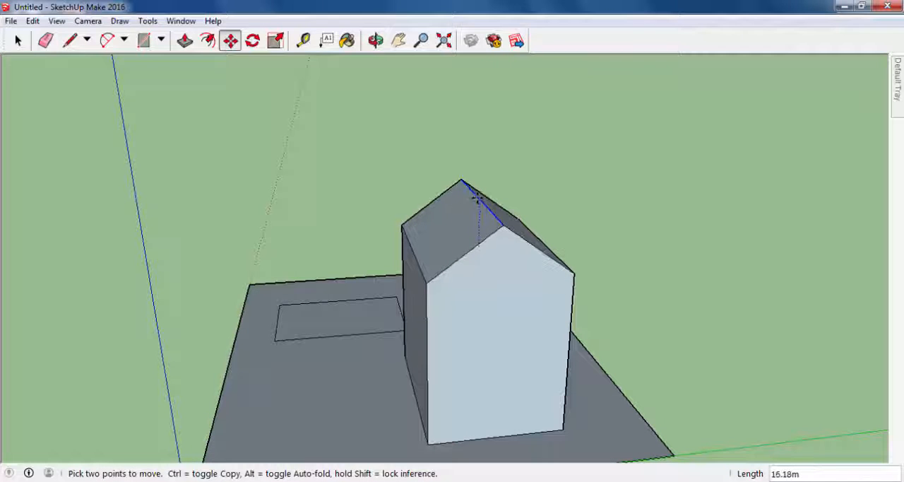
left_click(478, 195)
- Draw a window rectangle about 25 by 15 m and an upright door rectangle about 27 by 14 m on the house's long wall
middle_click_drag(280, 236, 632, 313)
scroll(548, 250, "down", 1)
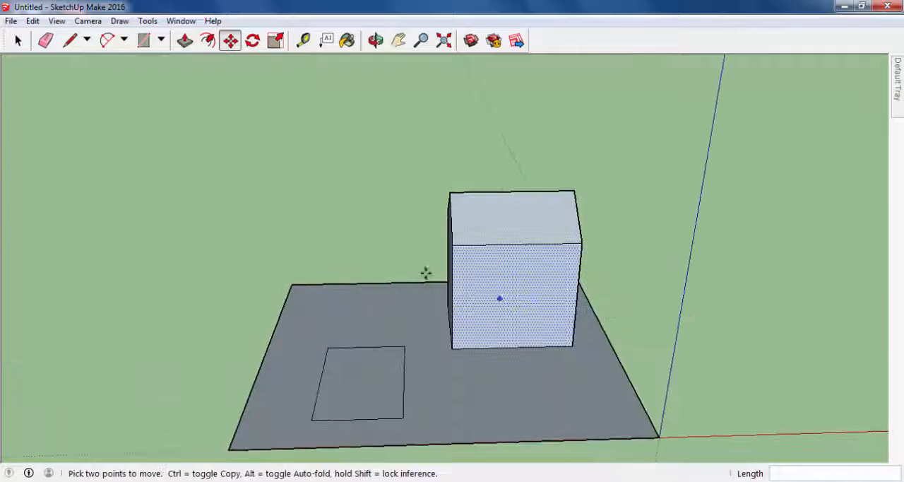
scroll(449, 330, "down", 2)
middle_click_drag(494, 377, 454, 288)
scroll(615, 350, "down", 1)
left_click(143, 40)
scroll(530, 339, "up", 2)
scroll(480, 292, "up", 3)
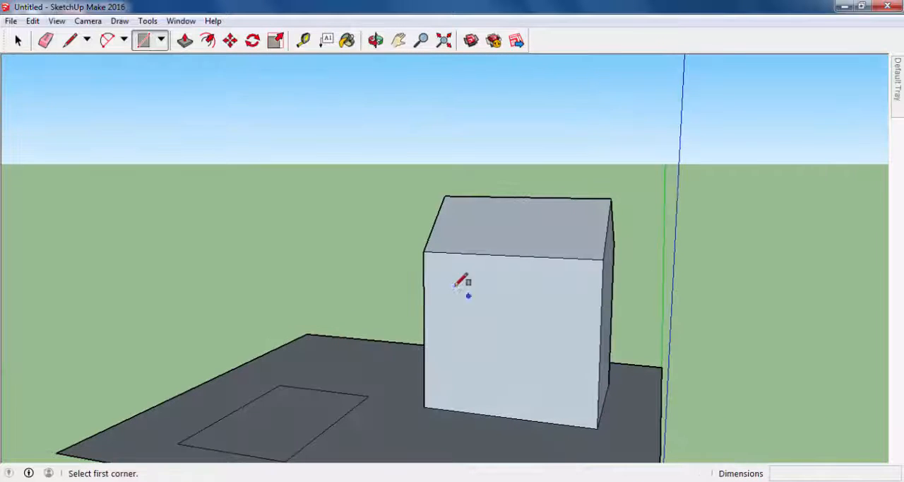
left_click(448, 286)
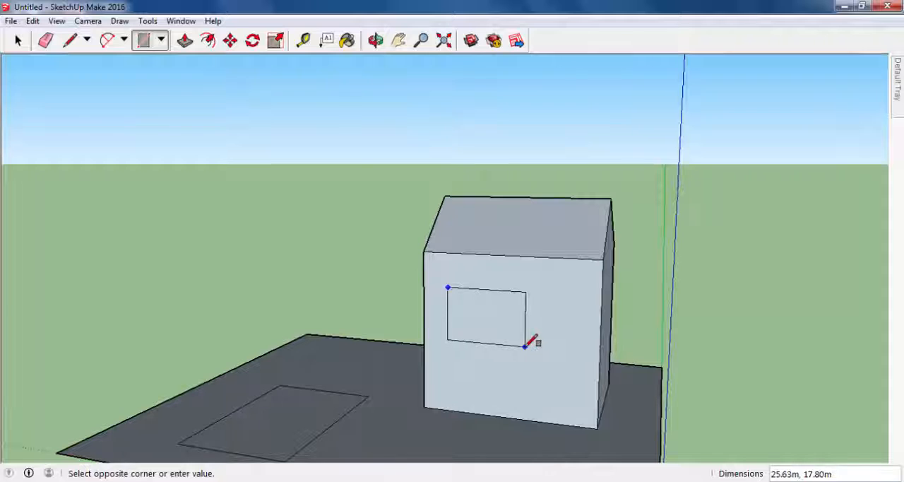
left_click(524, 338)
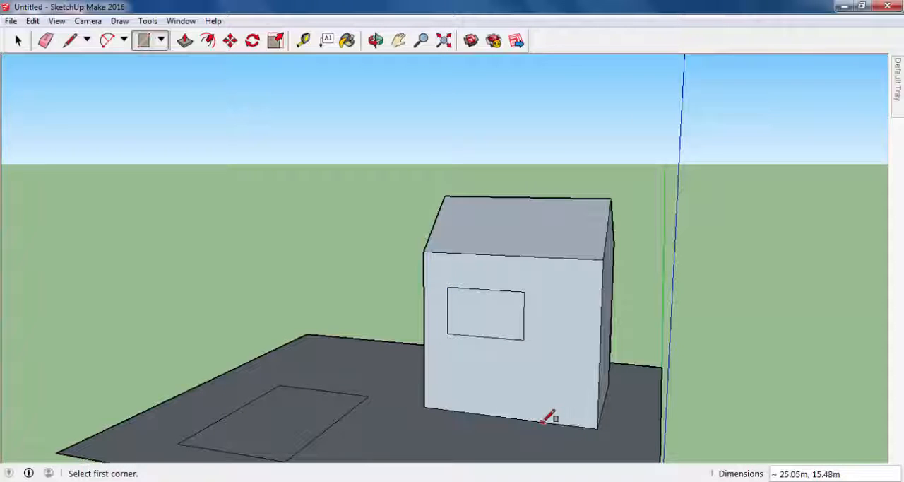
left_click(541, 398)
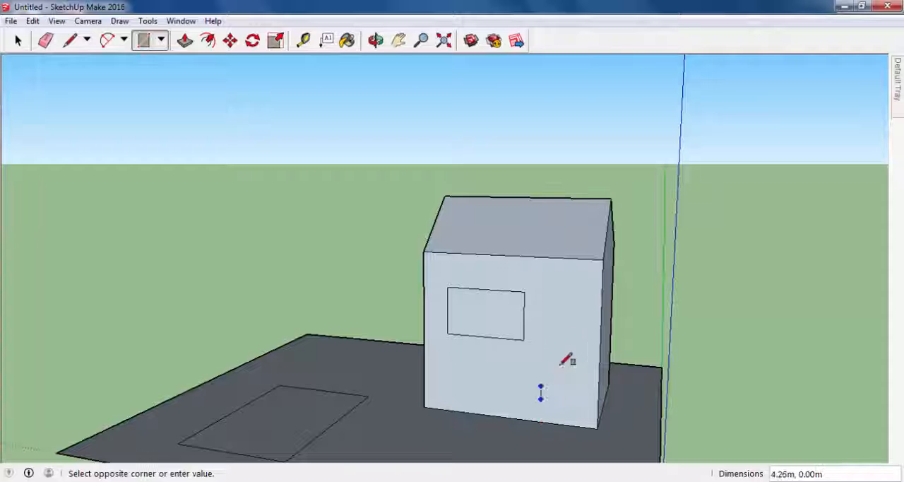
left_click(587, 318)
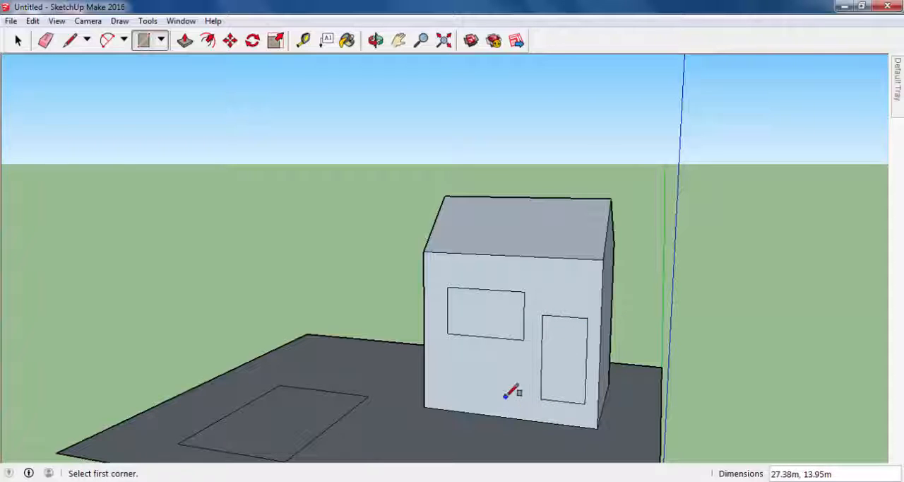
- Draw a rectangle about 24.9 by 7.5 m from the long wall's lower corner up to the underside of the door
key("o")
left_click_drag(549, 443, 484, 442)
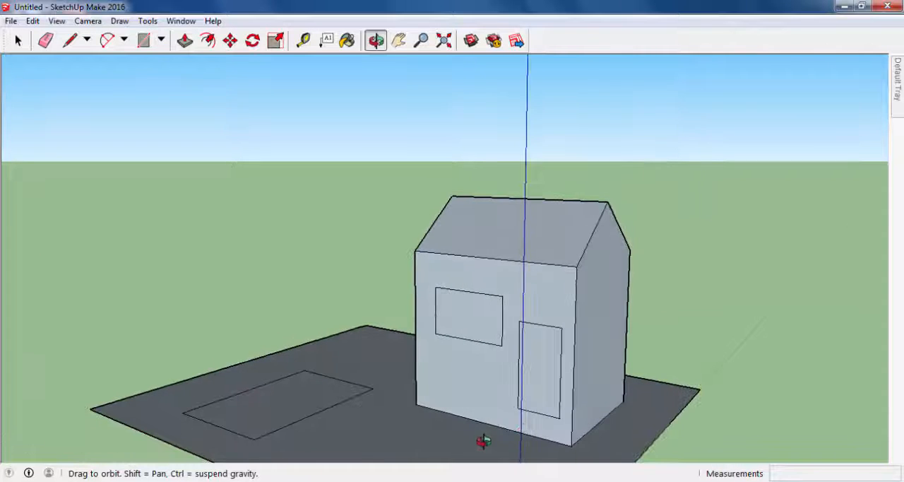
key("r")
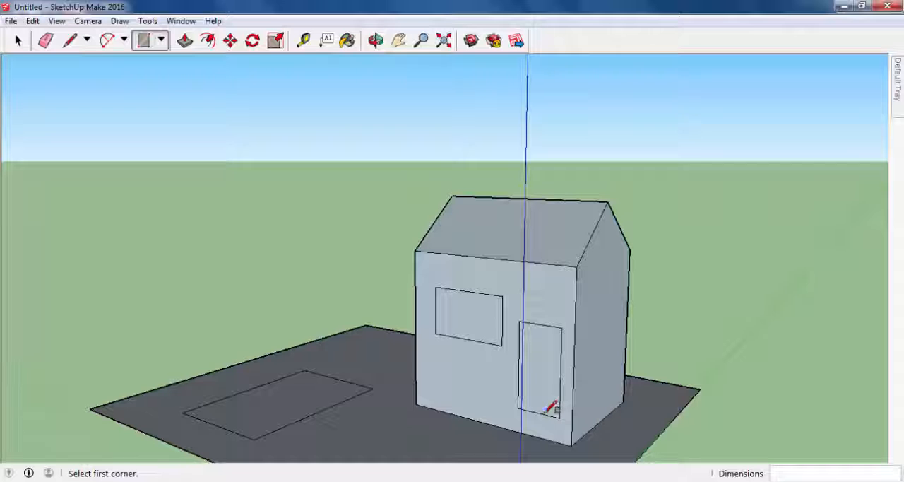
middle_click_drag(537, 417, 605, 413)
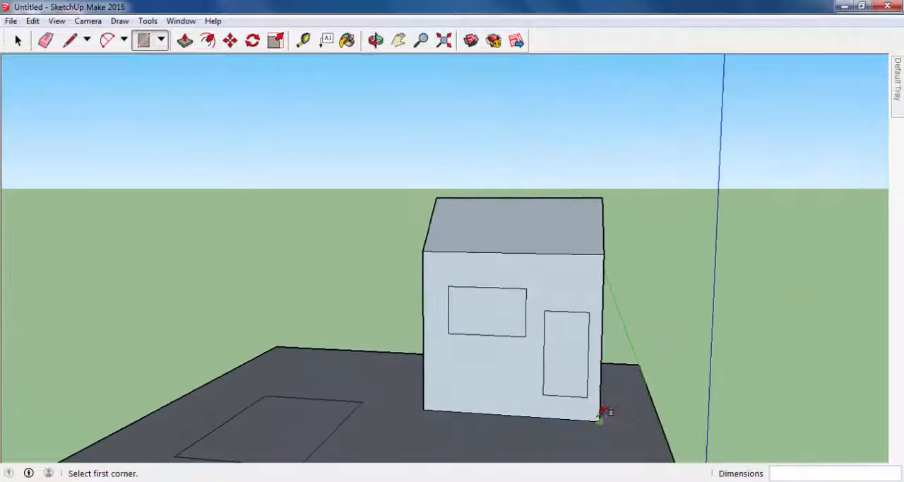
scroll(553, 415, "up", 2)
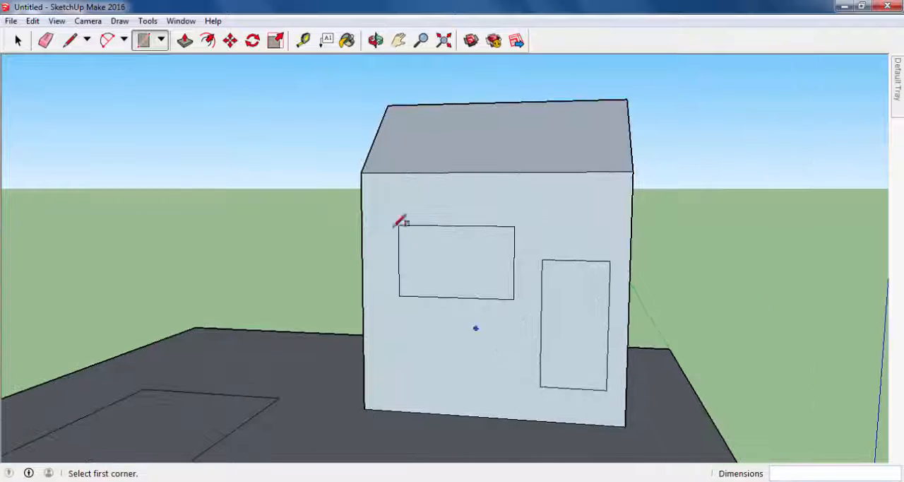
left_click(625, 426)
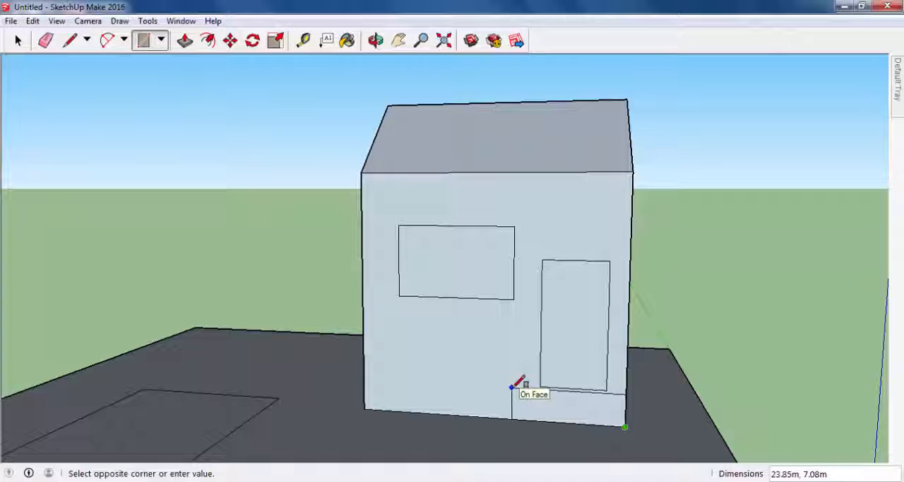
scroll(508, 387, "up", 5)
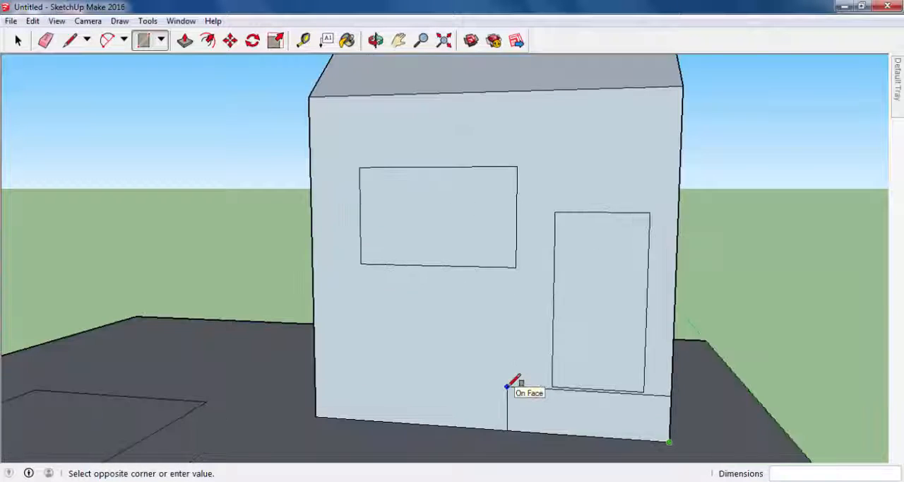
scroll(507, 386, "up", 3)
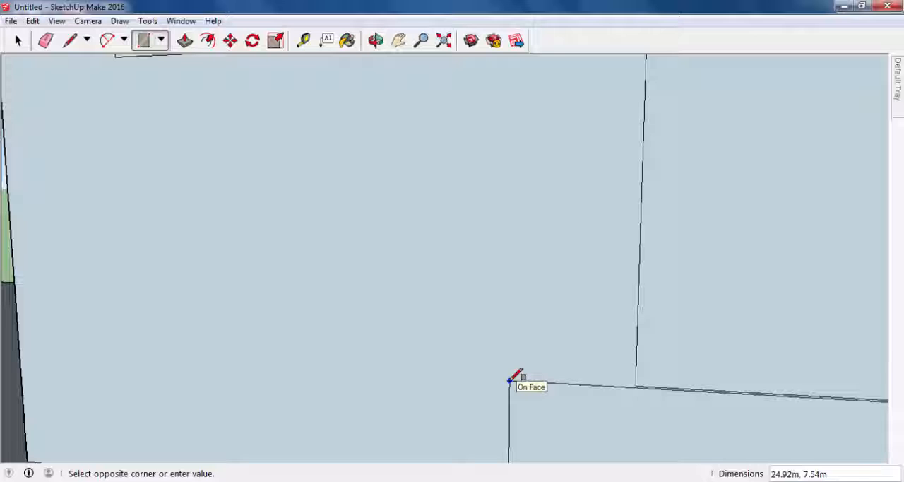
left_click(509, 381)
scroll(645, 395, "down", 6)
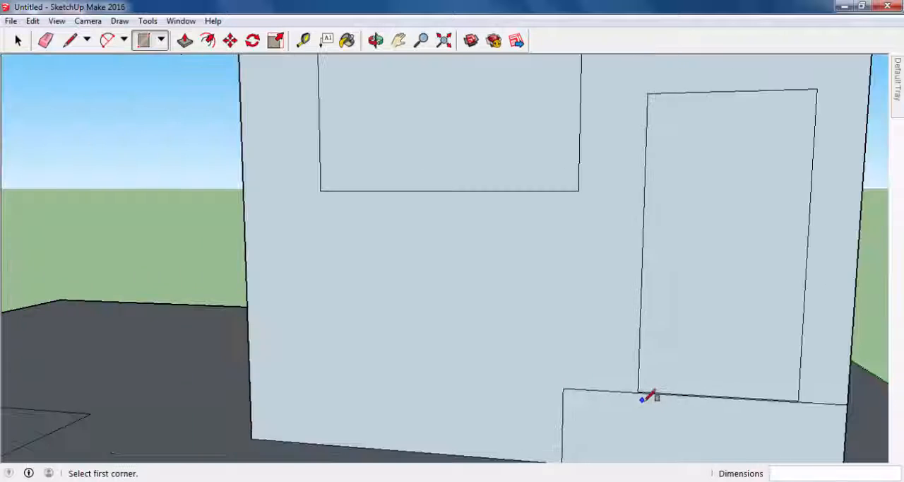
- Divide the rectangle beneath the door into three horizontal strips with two lines about 24.9 m long
middle_click_drag(751, 418, 831, 443)
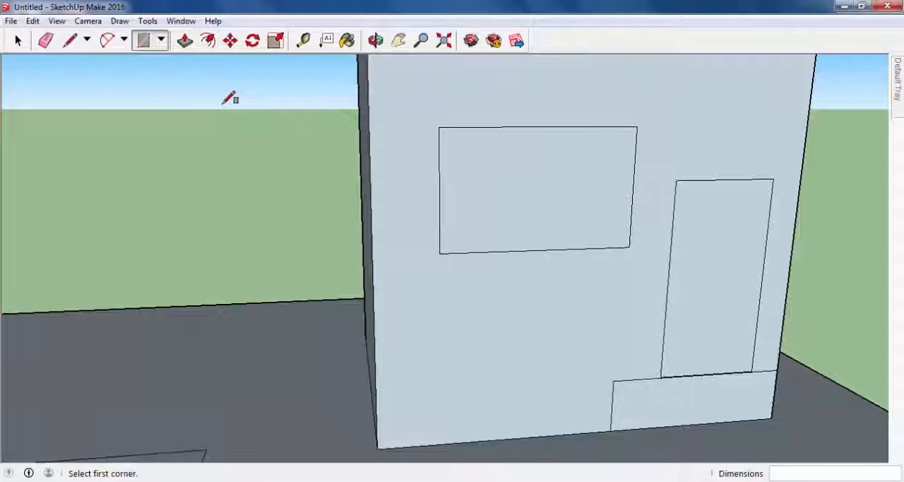
left_click(70, 41)
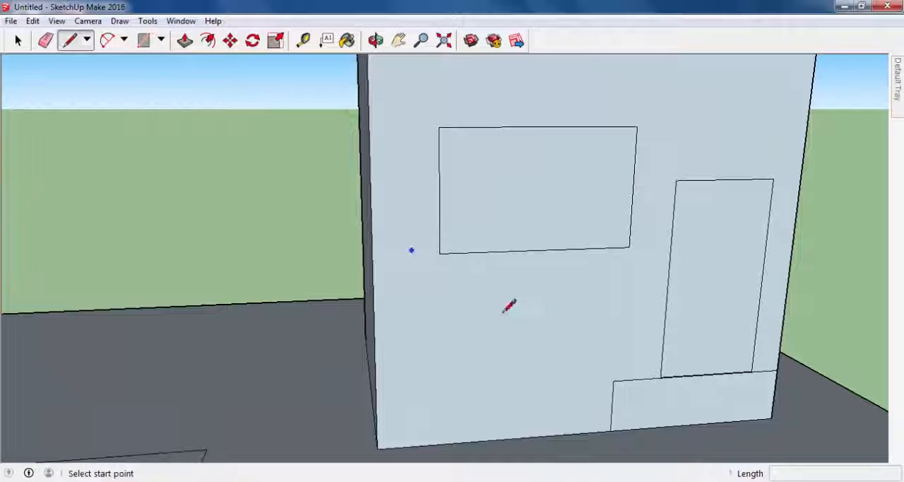
left_click(611, 394)
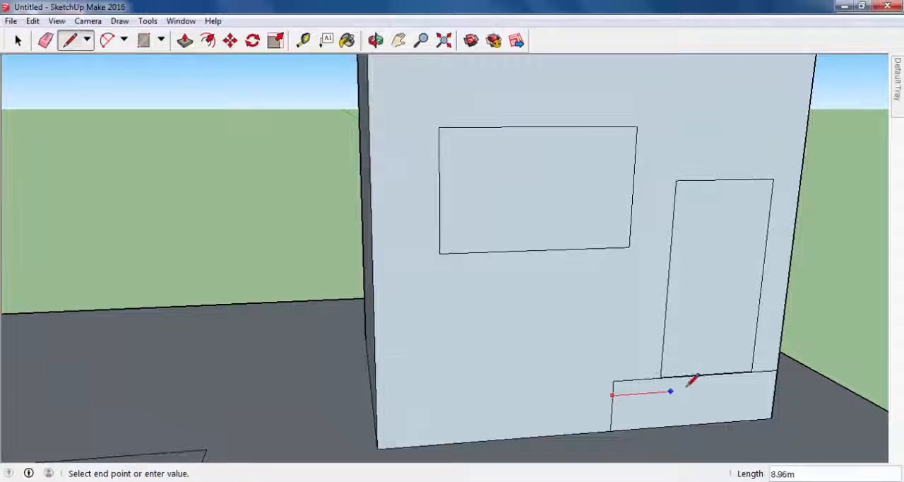
left_click(773, 383)
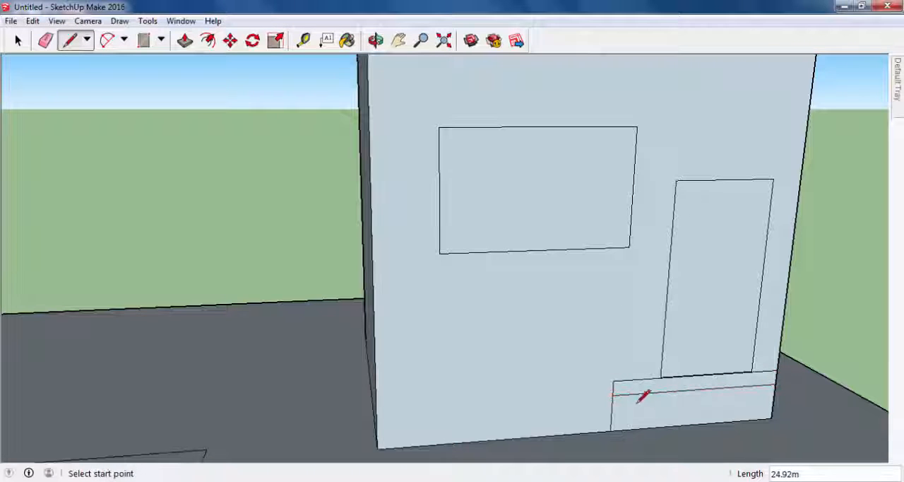
left_click(612, 410)
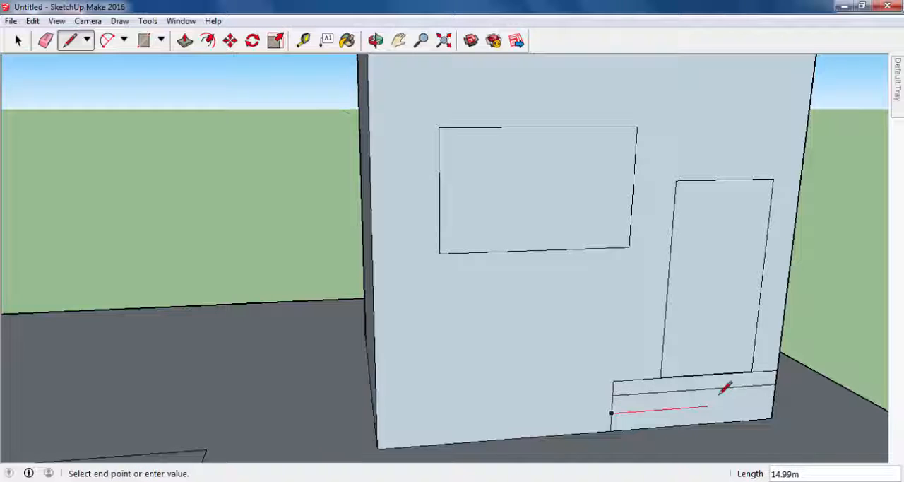
left_click(772, 402)
scroll(642, 374, "down", 3)
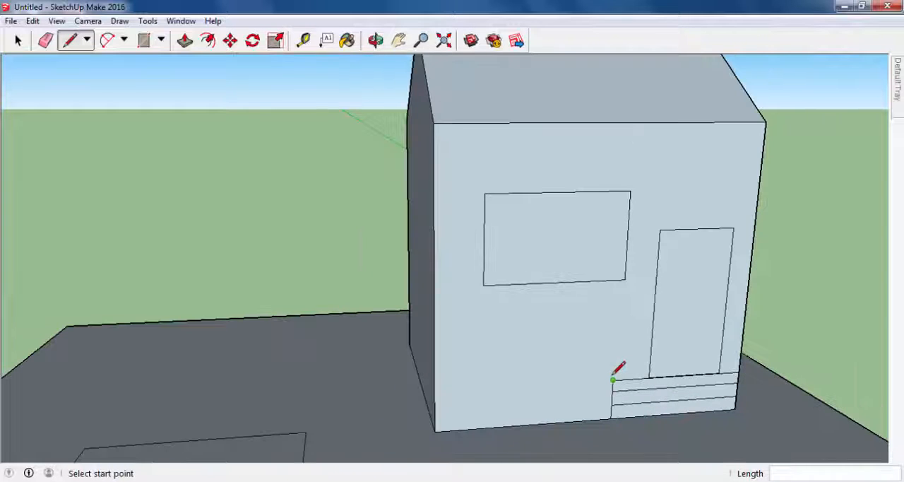
- Push/Pull the three strips outward as stairs: bottom about 12.8 m, middle about 8 m, top about 3.9 m
left_click(184, 41)
middle_click_drag(622, 381, 686, 397)
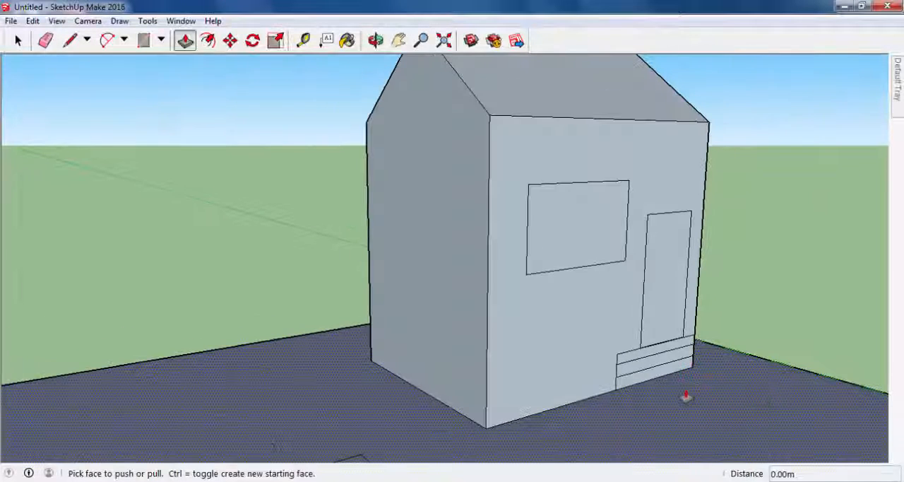
left_click(658, 374)
left_click(707, 385)
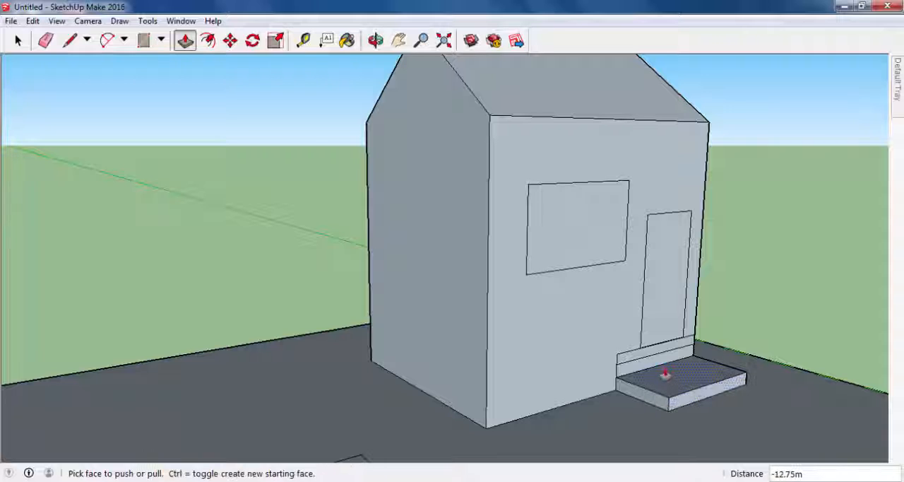
left_click(647, 366)
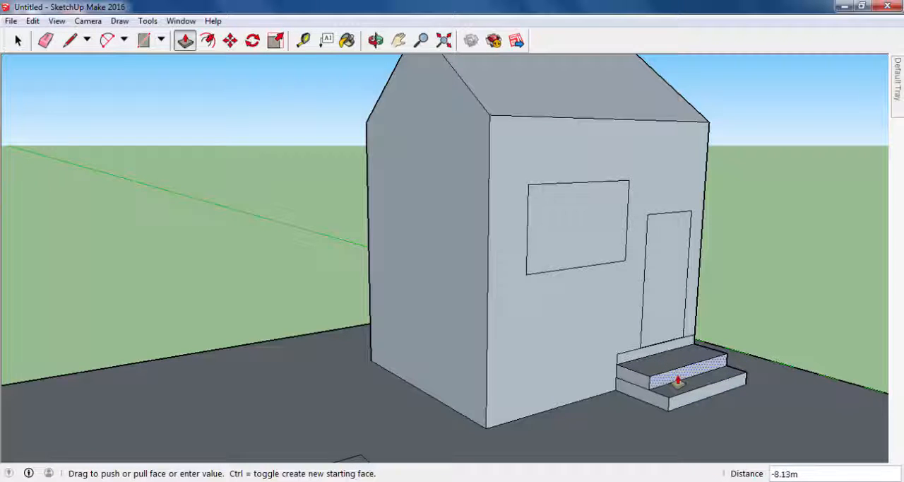
left_click(660, 377)
left_click(639, 358)
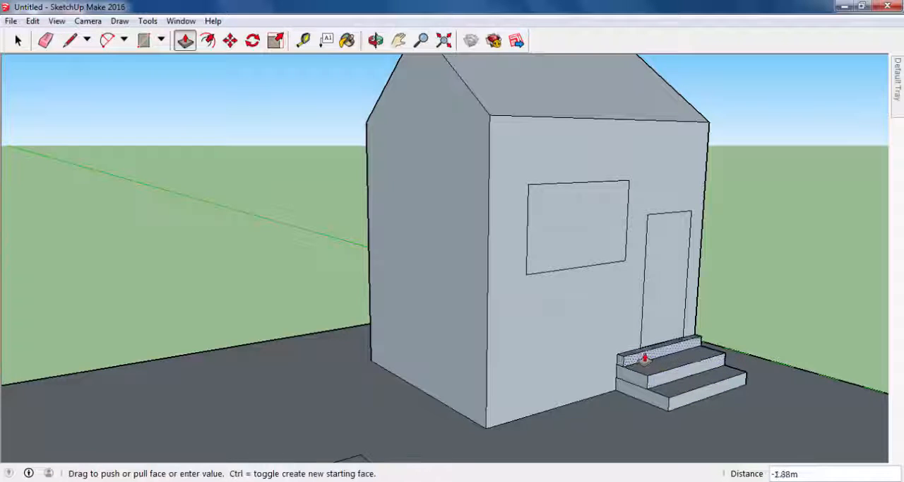
left_click(658, 368)
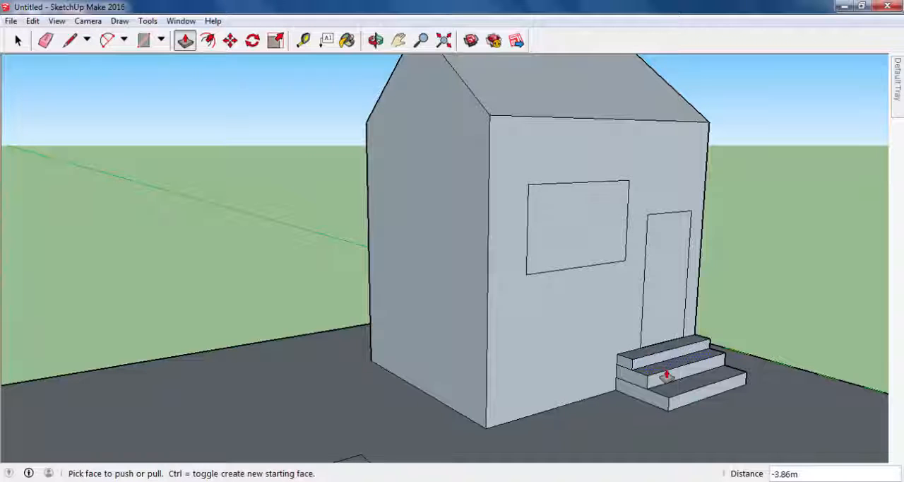
- Pull the middle step's front face out about 1 m more and the bottom step's about 0.8 m more
left_click(666, 375)
left_click(667, 377)
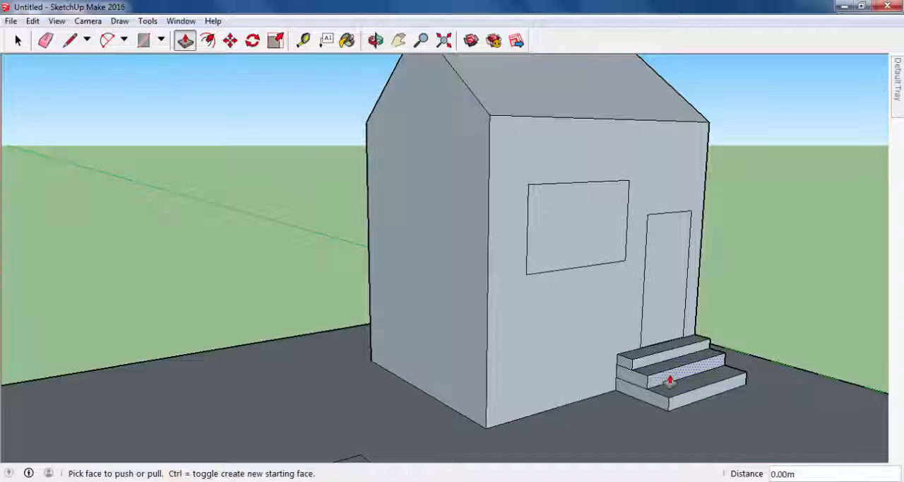
left_click(669, 380)
left_click(688, 395)
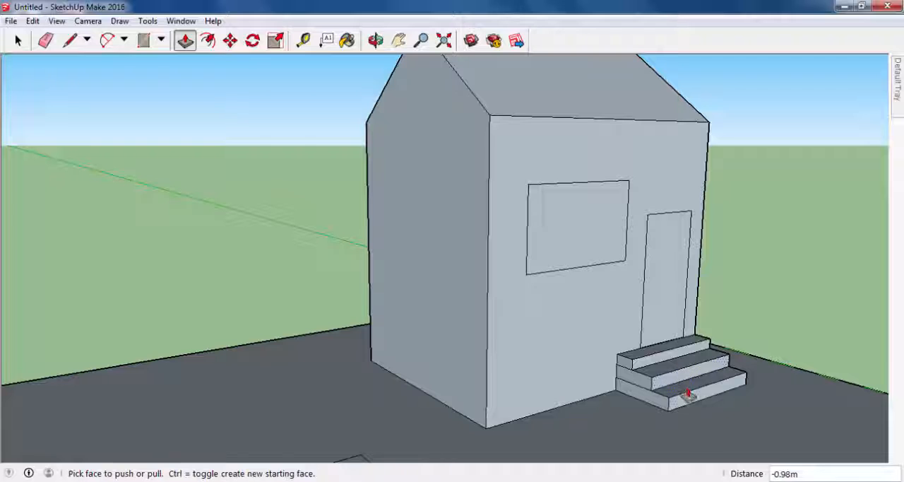
left_click(689, 398)
left_click(657, 364)
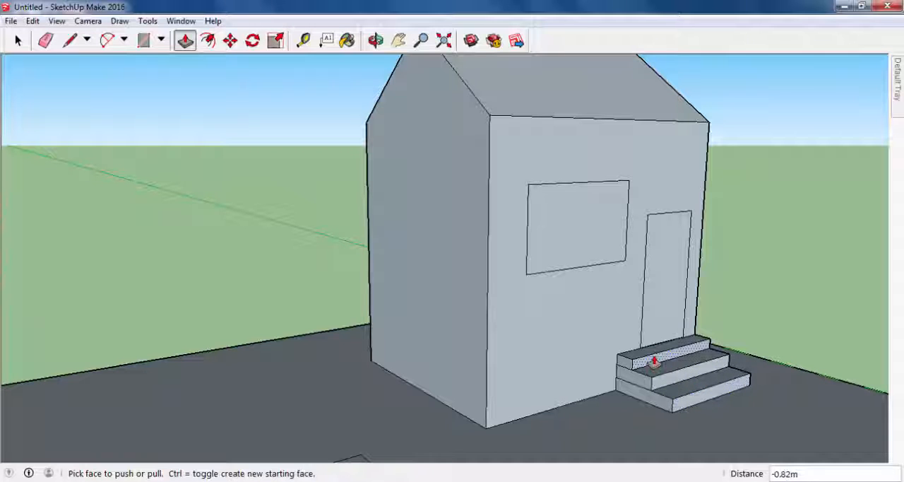
- Extend the top and middle steps slightly further outward and the bottom step by about 1.9 m
left_click(653, 362)
left_click(666, 375)
left_click(671, 379)
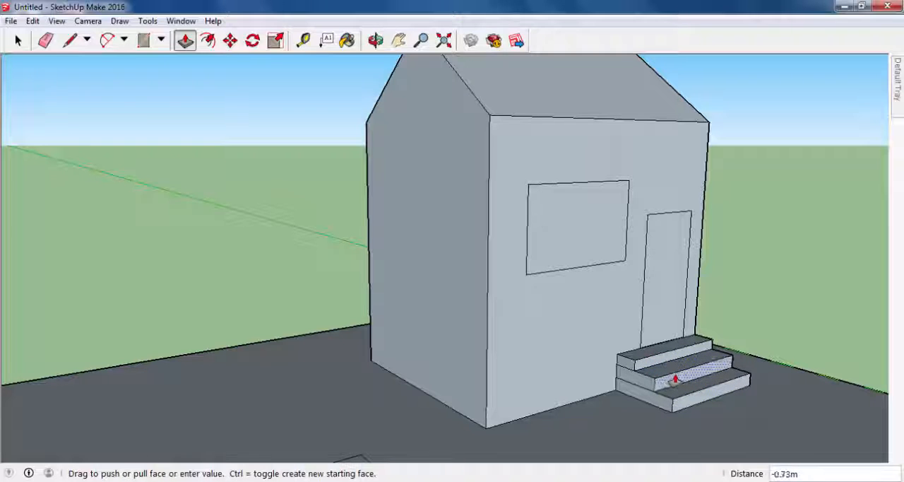
left_click(679, 387)
left_click(691, 400)
left_click(696, 399)
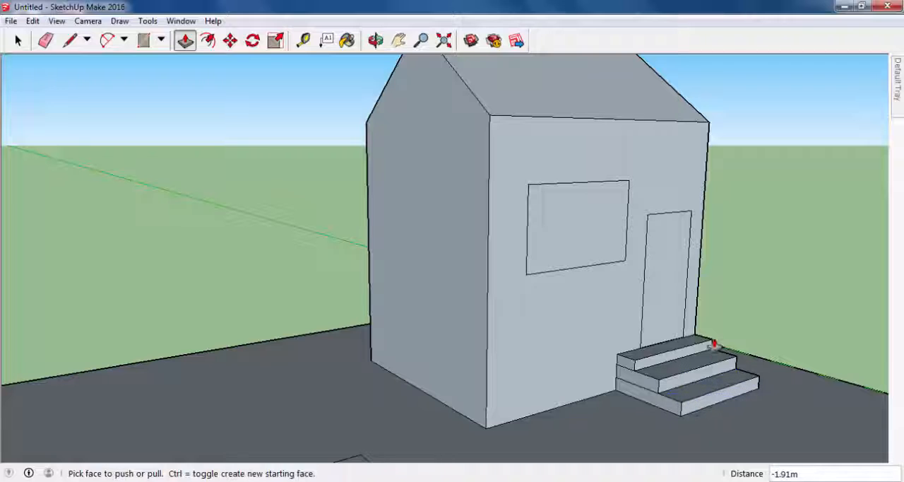
- Push the window face about 1.1 m and the door face about 0.7 m into the wall
middle_click_drag(710, 339, 565, 337)
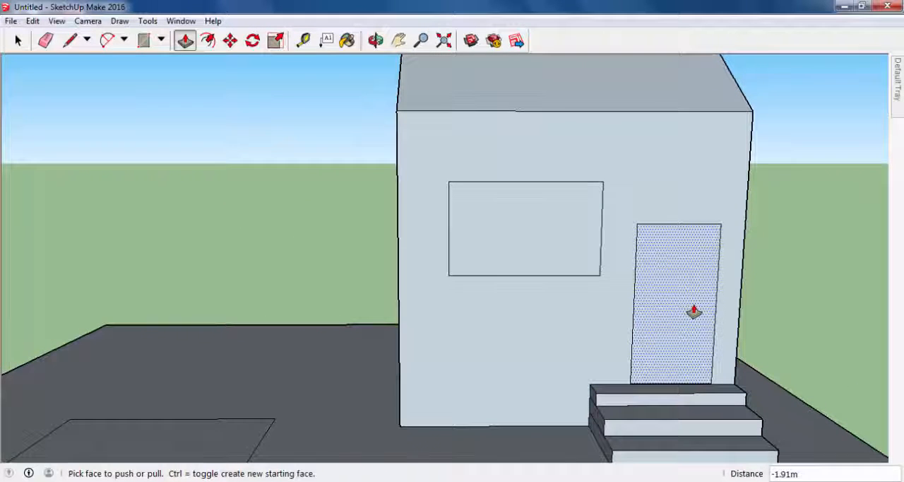
middle_click_drag(476, 252, 593, 298)
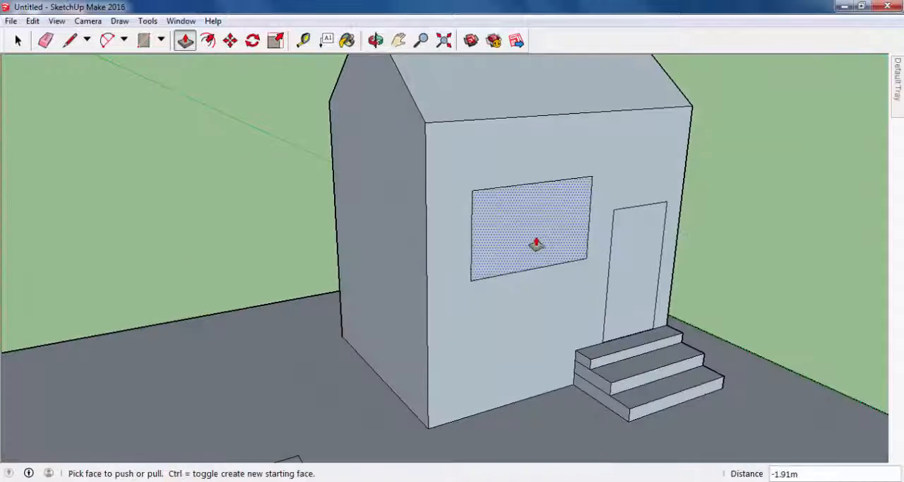
middle_click_drag(536, 243, 555, 240)
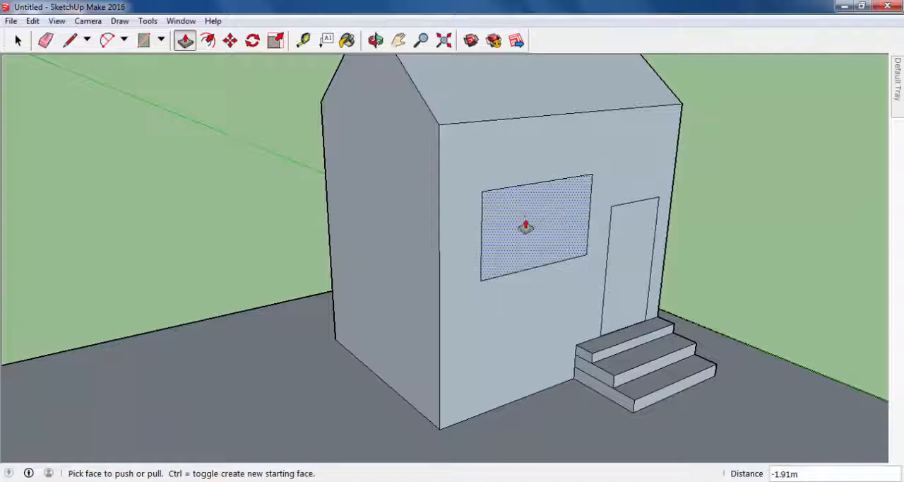
scroll(540, 209, "up", 1)
scroll(545, 215, "up", 2)
left_click(547, 216)
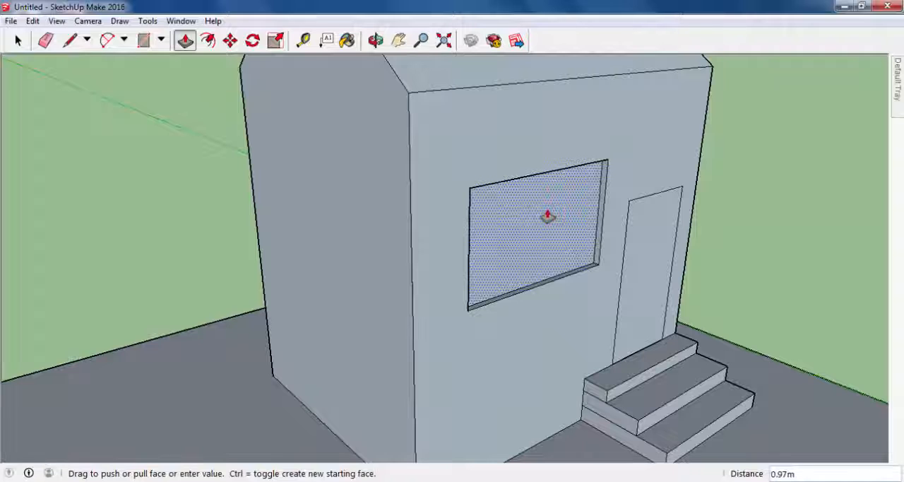
left_click(547, 216)
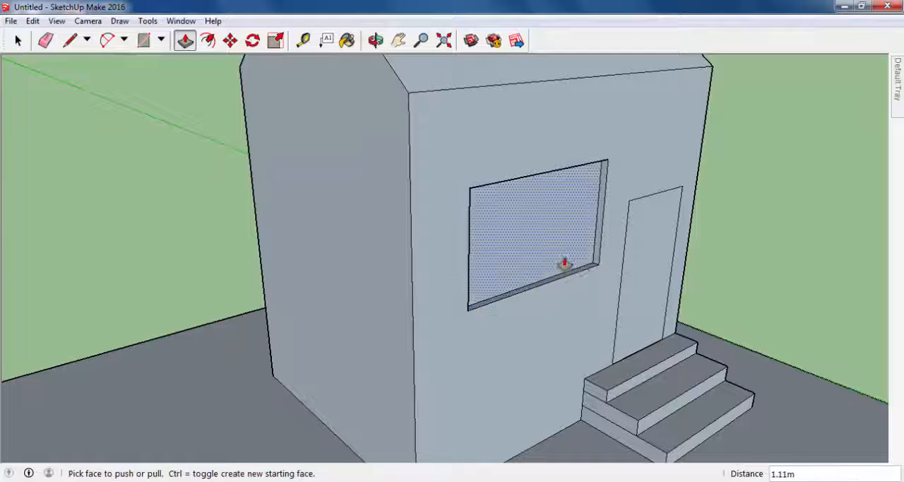
left_click(642, 282)
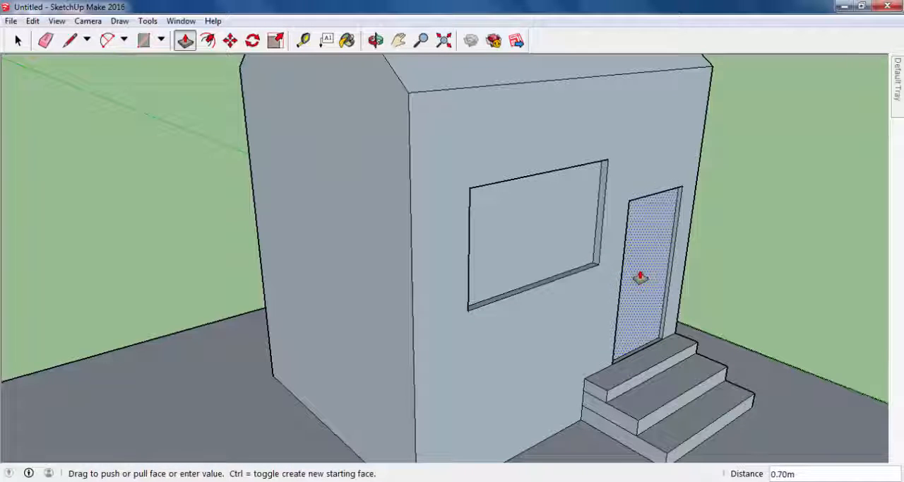
left_click(633, 278)
- Draw a horizontal door handle rectangle about 4.09 m by 0.76 m on the door face, beside its edge away from the window
key("o")
left_click_drag(696, 295, 609, 271)
middle_click_drag(609, 270, 602, 268)
scroll(685, 288, "up", 3)
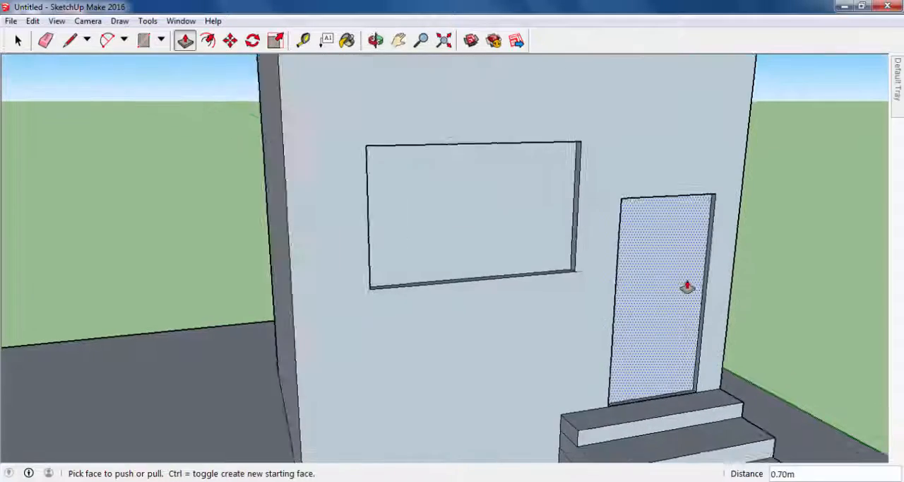
left_click(144, 42)
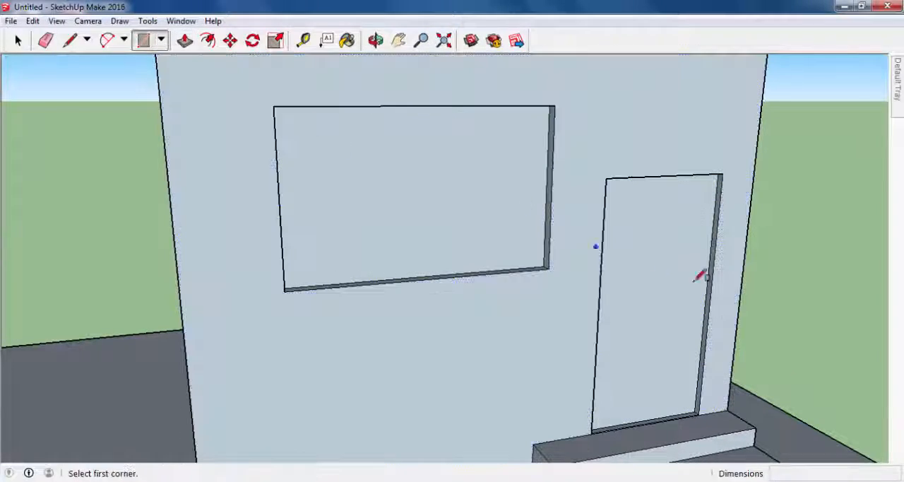
middle_click_drag(699, 276, 720, 317)
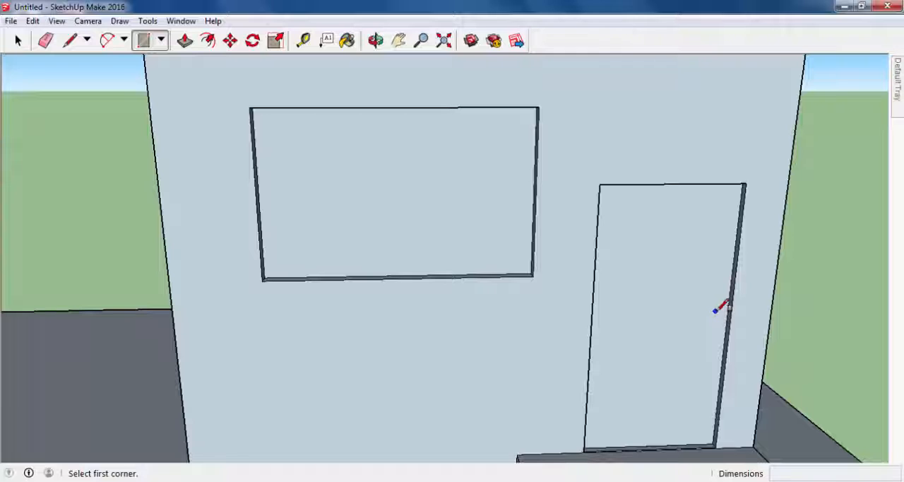
scroll(715, 315, "up", 2)
scroll(702, 309, "down", 5)
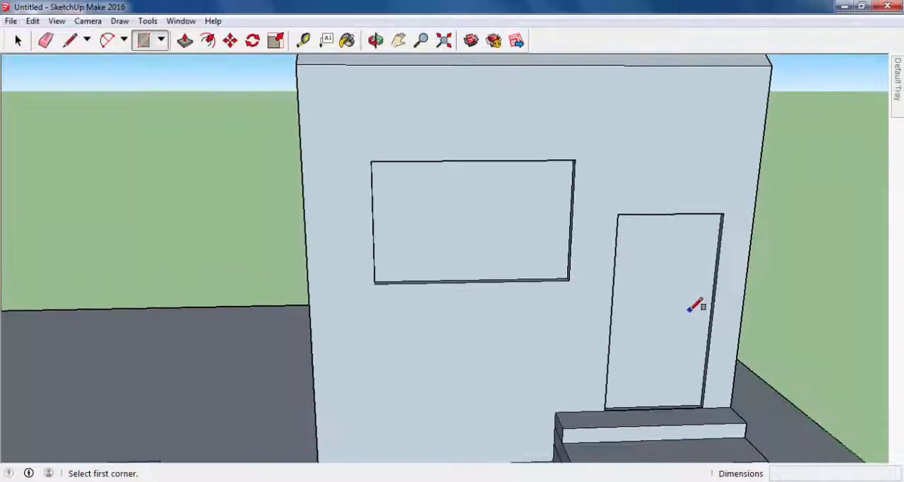
left_click(679, 300)
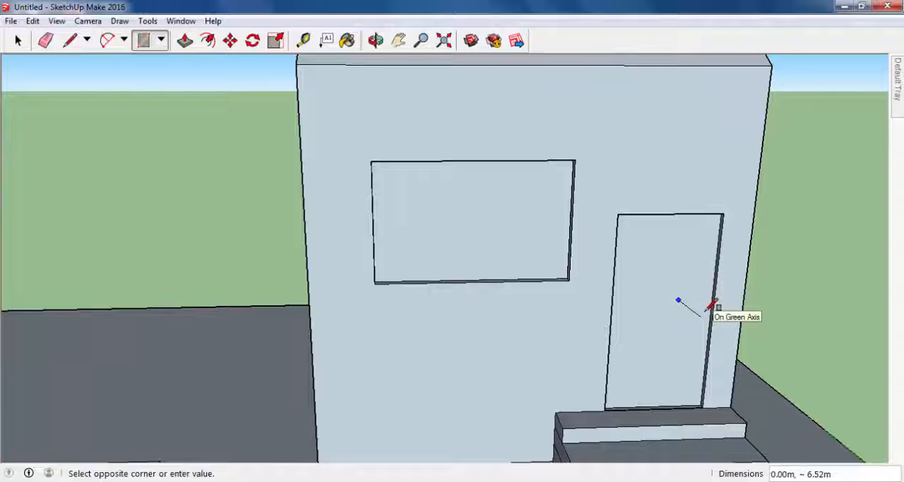
scroll(712, 306, "up", 2)
scroll(714, 305, "up", 2)
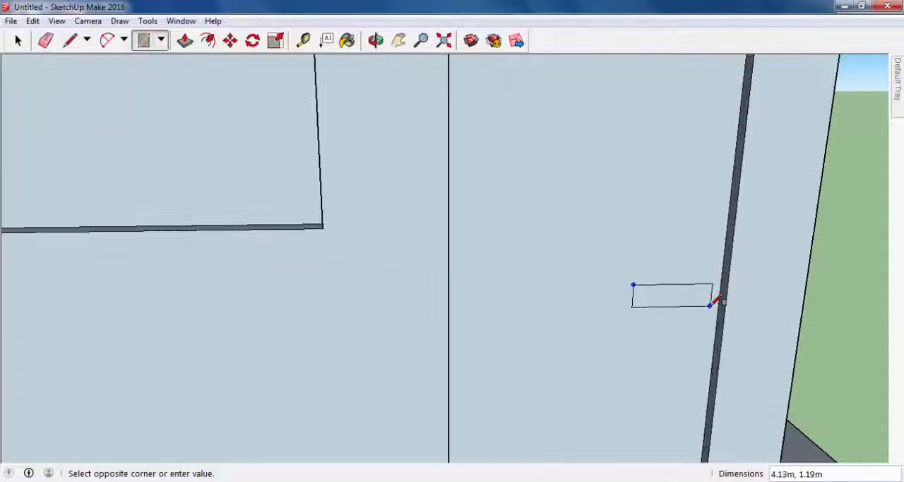
scroll(714, 303, "up", 5)
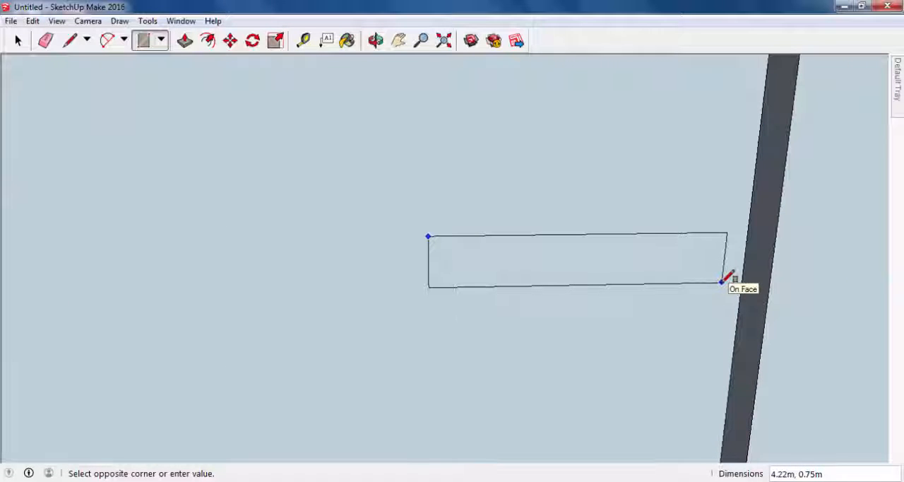
left_click(712, 283)
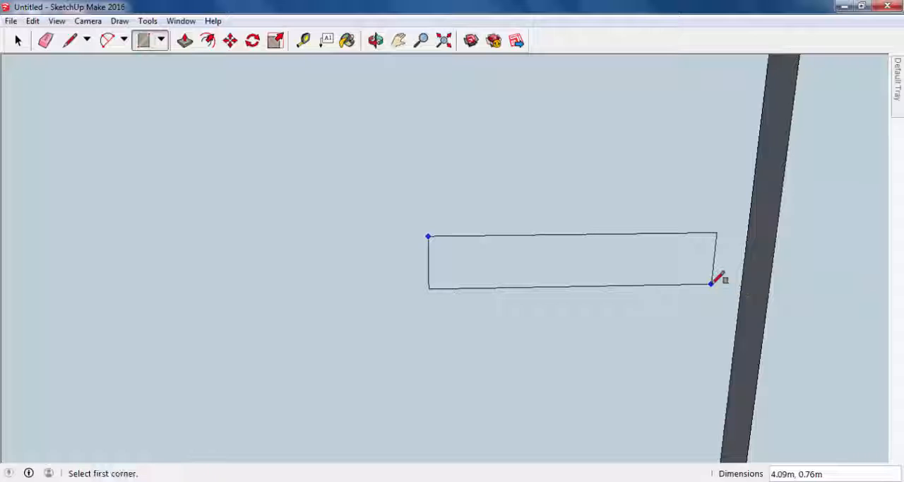
scroll(646, 305, "down", 10)
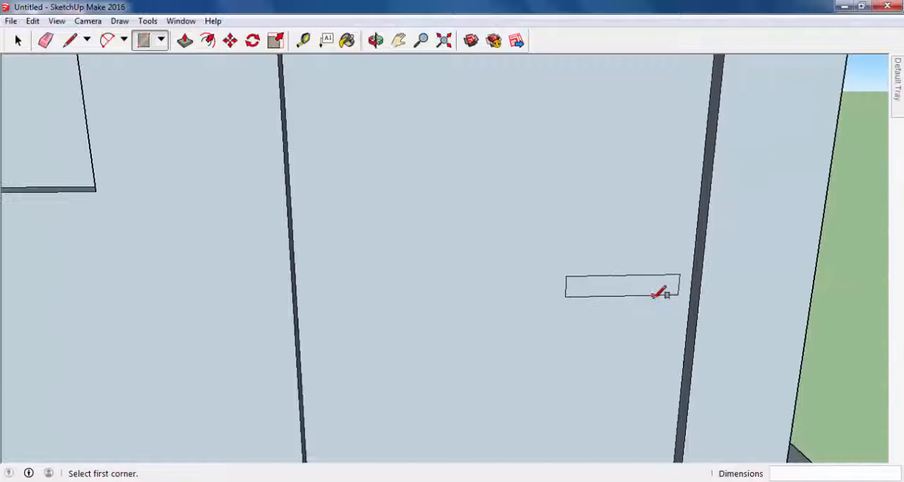
- Erase the dividing lines between the steps on the side face of the entrance stairs
middle_click_drag(671, 311, 779, 332)
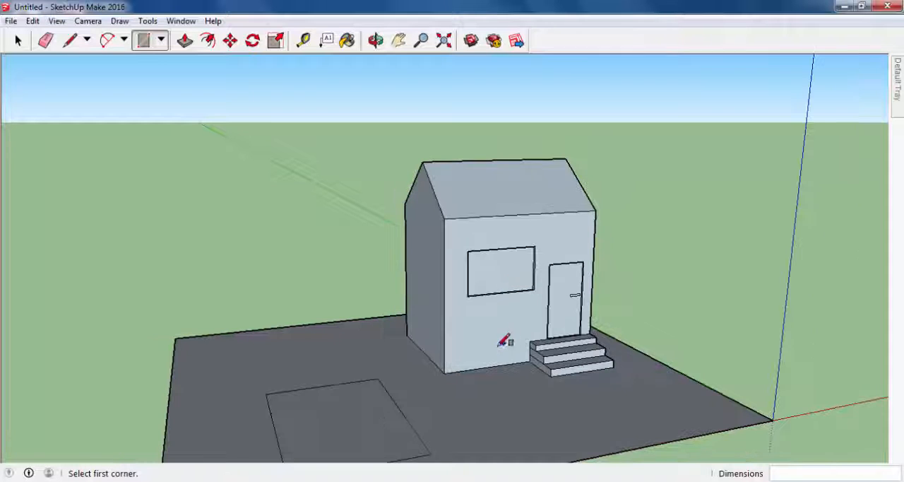
middle_click_drag(504, 343, 674, 365)
scroll(565, 323, "up", 5)
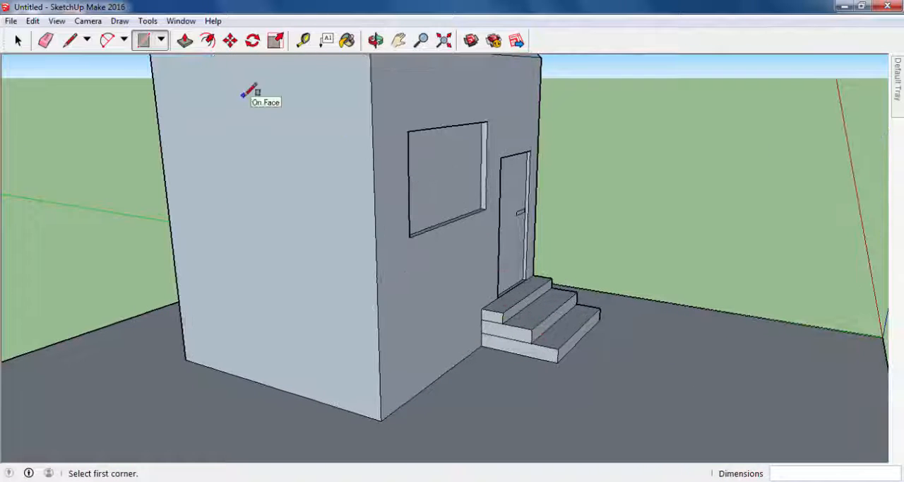
middle_click_drag(504, 343, 238, 313)
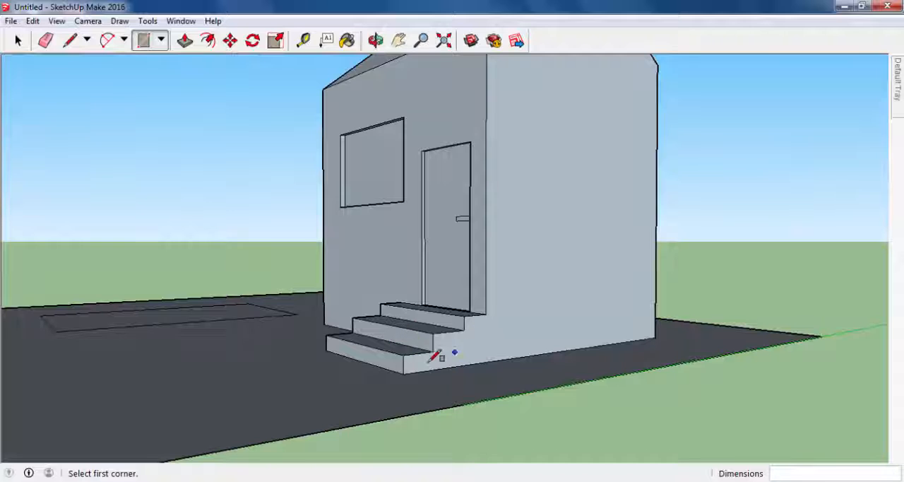
middle_click_drag(356, 313, 565, 341)
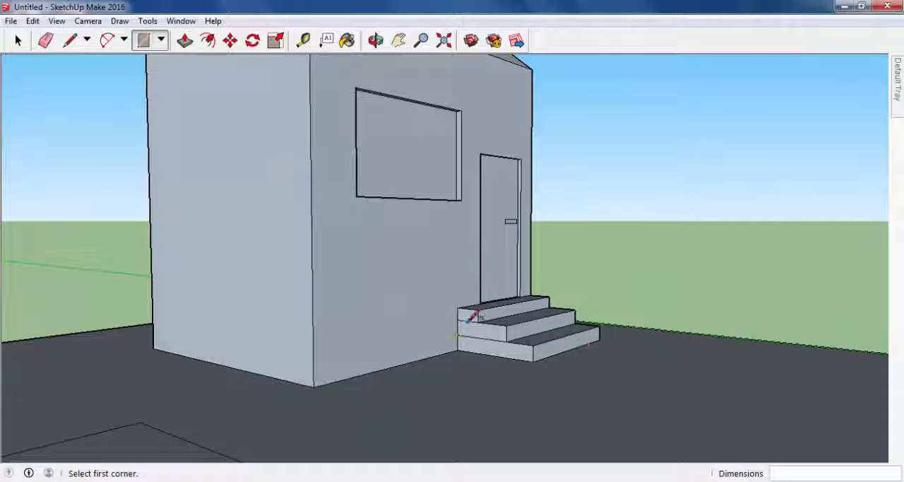
middle_click_drag(482, 339, 490, 318)
scroll(268, 148, "up", 3)
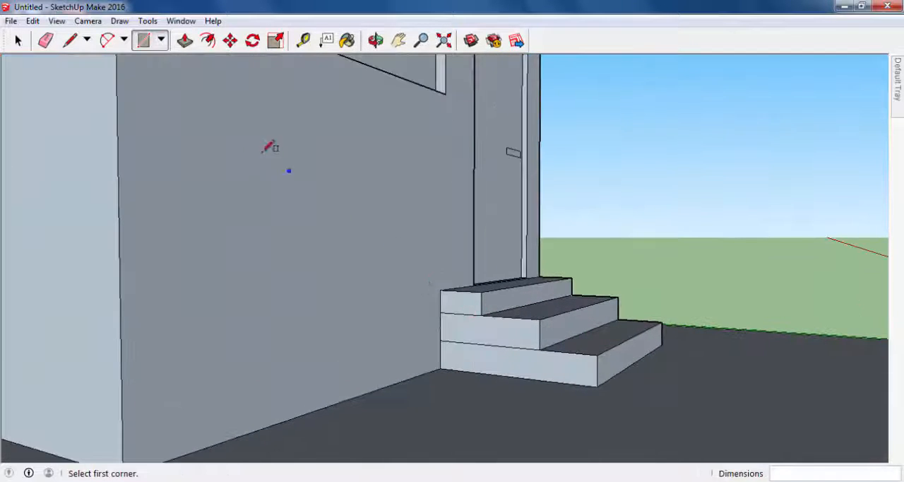
left_click(45, 40)
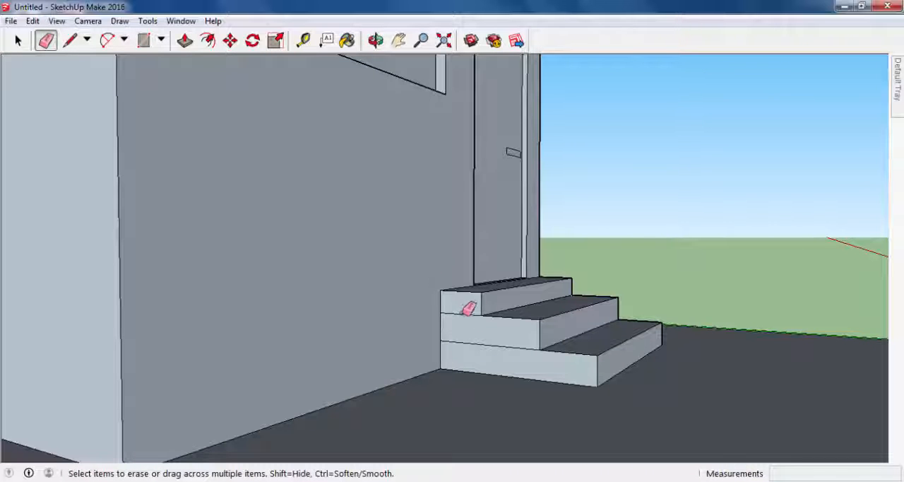
scroll(585, 345, "down", 3)
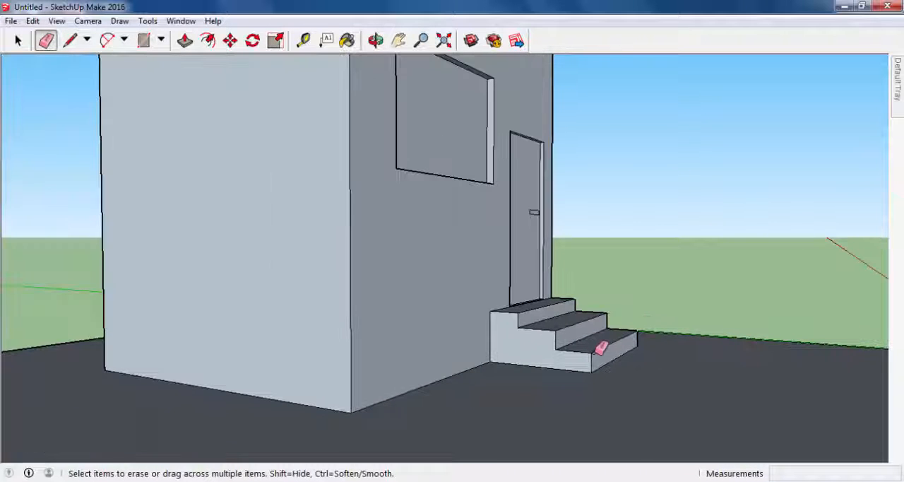
- Push/Pull the door handle rectangle about 1.74 m outward from the door
mouse_move(600, 346)
middle_mouse_down()
mouse_move(563, 311)
mouse_move(373, 303)
mouse_move(246, 324)
middle_mouse_up()
scroll(374, 297, "down", 5)
middle_click_drag(321, 323, 355, 339)
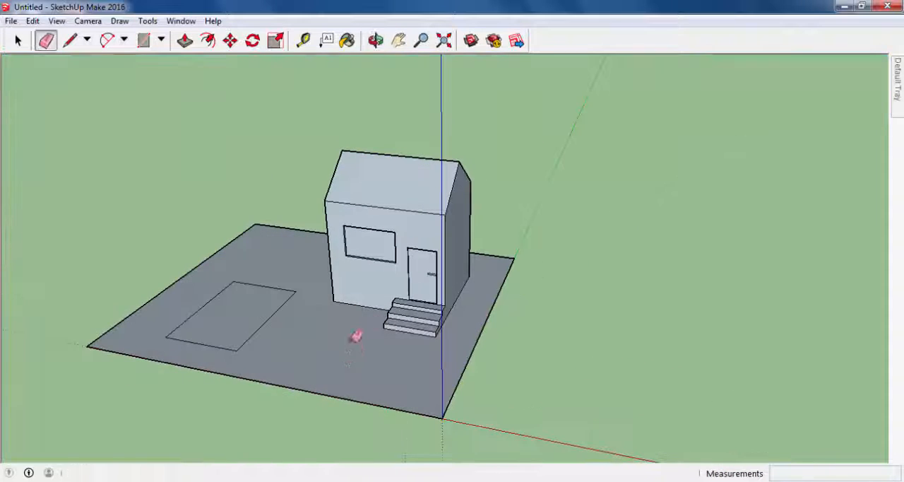
left_click(184, 42)
scroll(339, 232, "up", 4)
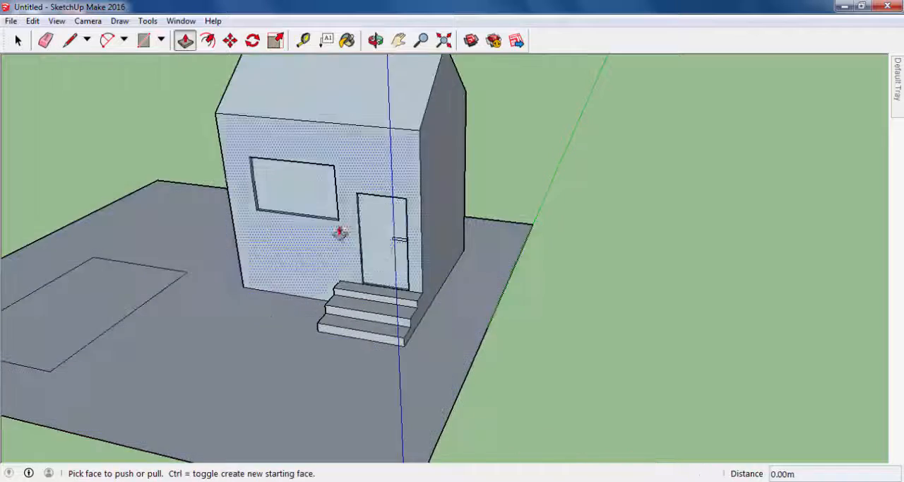
middle_click_drag(339, 233, 513, 204)
scroll(502, 228, "up", 5)
middle_click_drag(445, 268, 504, 278)
left_click_drag(424, 273, 446, 283)
middle_click_drag(445, 283, 396, 303)
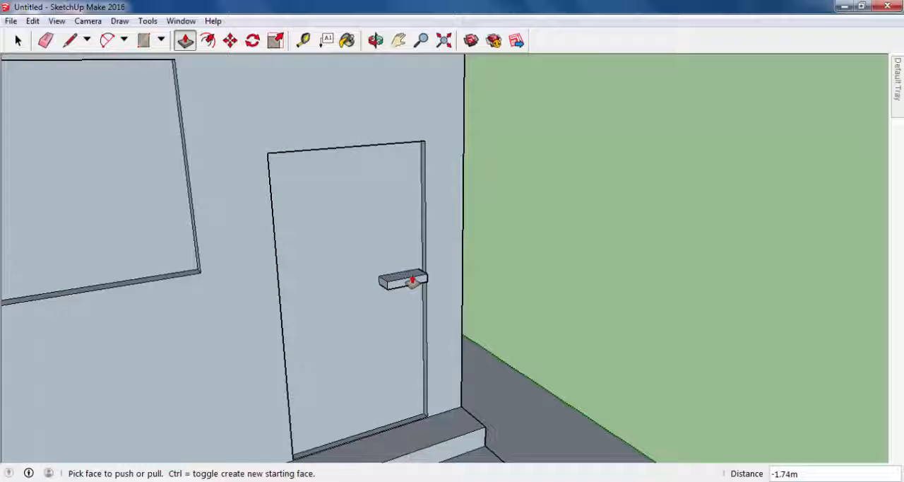
- Draw a rectangle about 3.09 m by 1.17 m on the handle's upper face, starting at its inner corner against the door
middle_click_drag(472, 300, 559, 300)
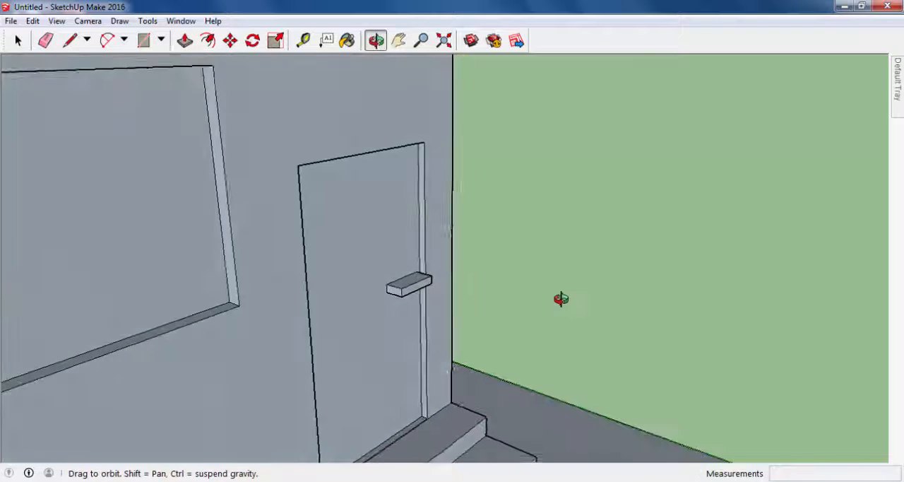
scroll(428, 258, "up", 3)
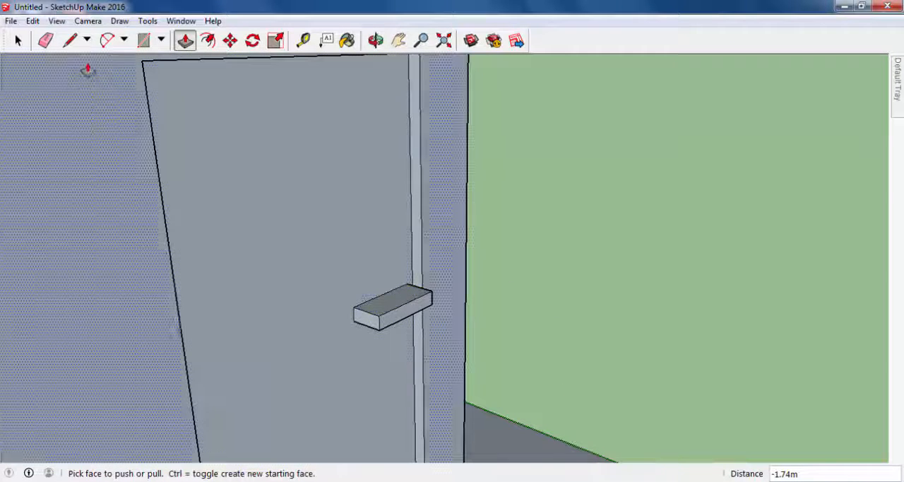
left_click(144, 40)
middle_click_drag(403, 312, 385, 370)
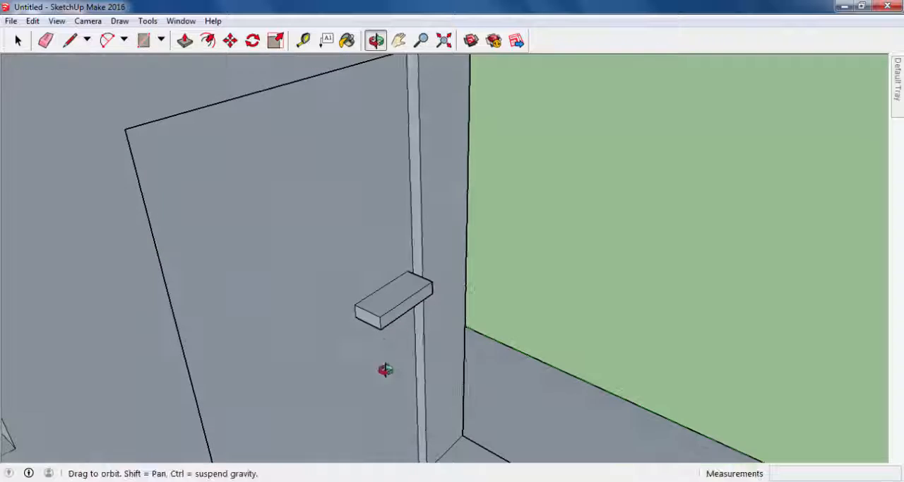
left_click(354, 305)
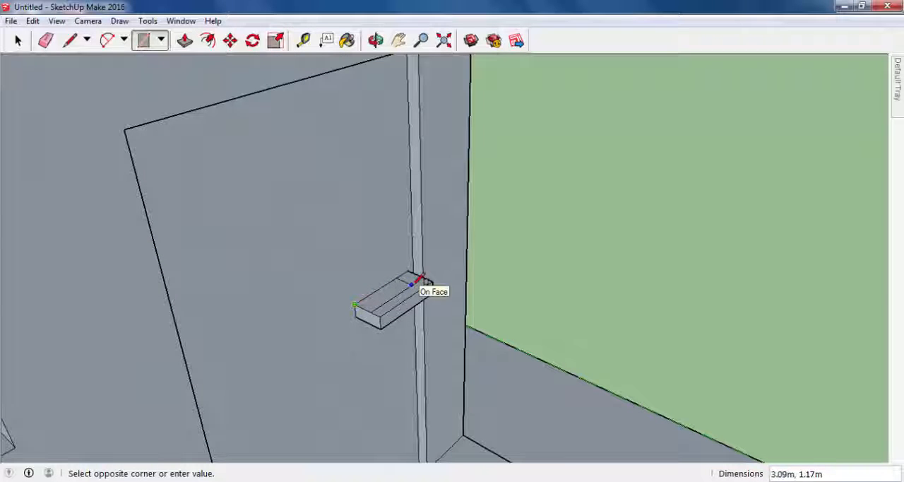
middle_click_drag(323, 334, 371, 349)
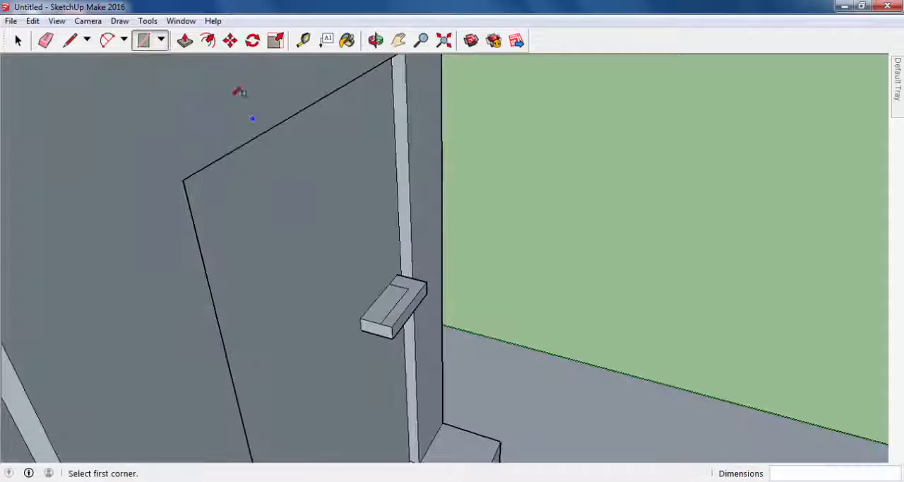
- Push the new rectangle down about 0.76 m through the handle to leave an L-shaped grip
left_click(184, 40)
middle_click_drag(370, 211, 379, 344)
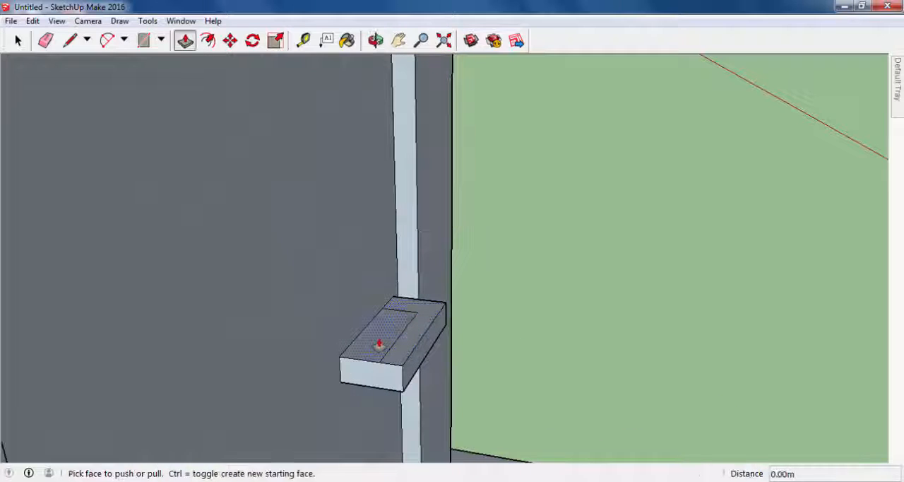
left_click_drag(372, 346, 367, 377)
middle_click_drag(367, 377, 113, 329)
- Offset the rectangle on the ground in front of the house outward by about 4.2 m
scroll(374, 379, "down", 4)
scroll(378, 374, "down", 5)
scroll(332, 348, "down", 5)
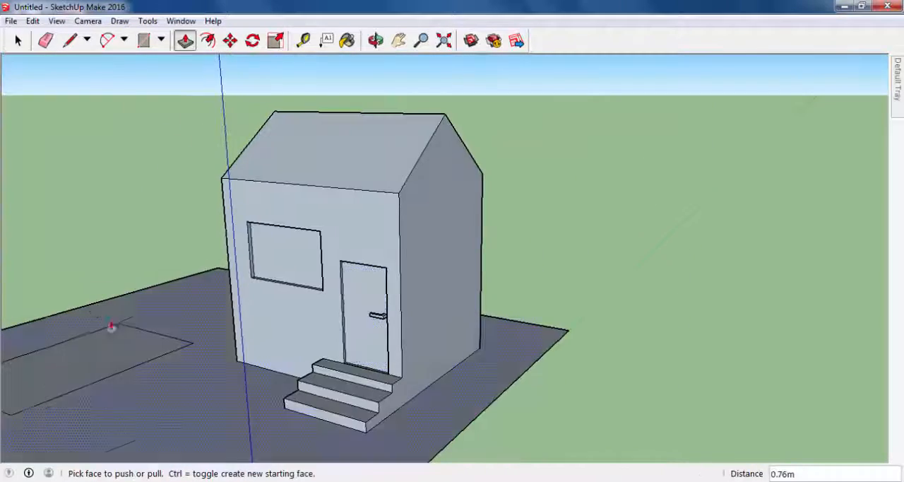
scroll(170, 356, "up", 2)
middle_click_drag(160, 358, 337, 363)
scroll(421, 298, "down", 5)
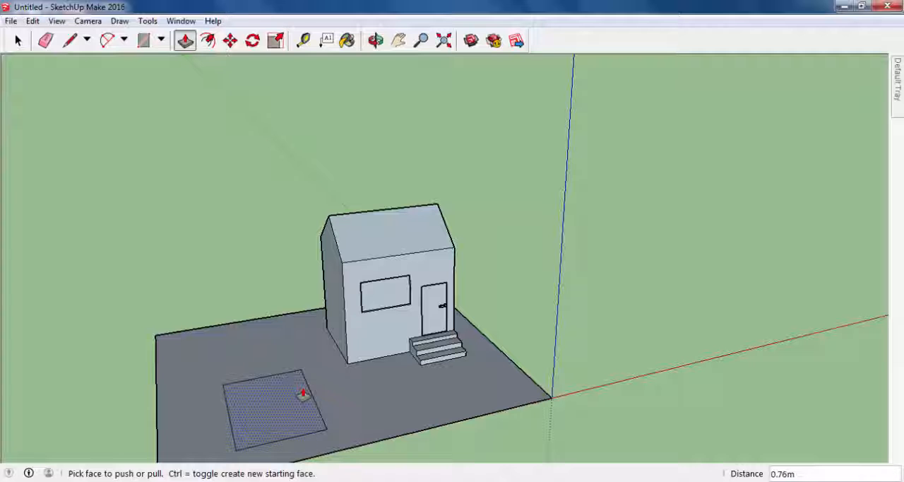
middle_click_drag(303, 387, 252, 299)
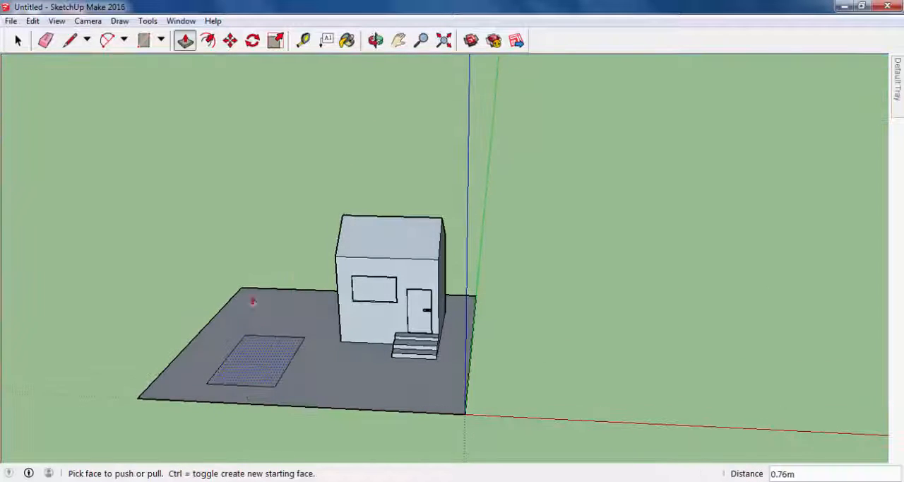
left_click(208, 40)
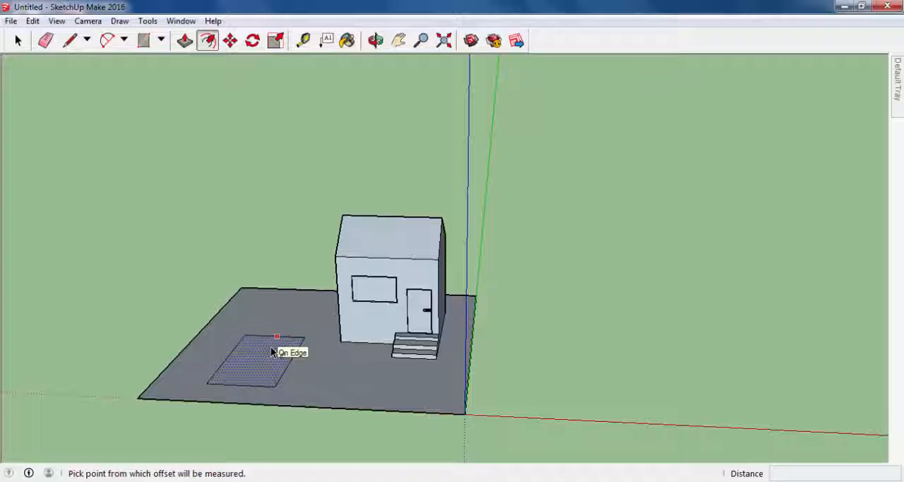
scroll(272, 351, "up", 2)
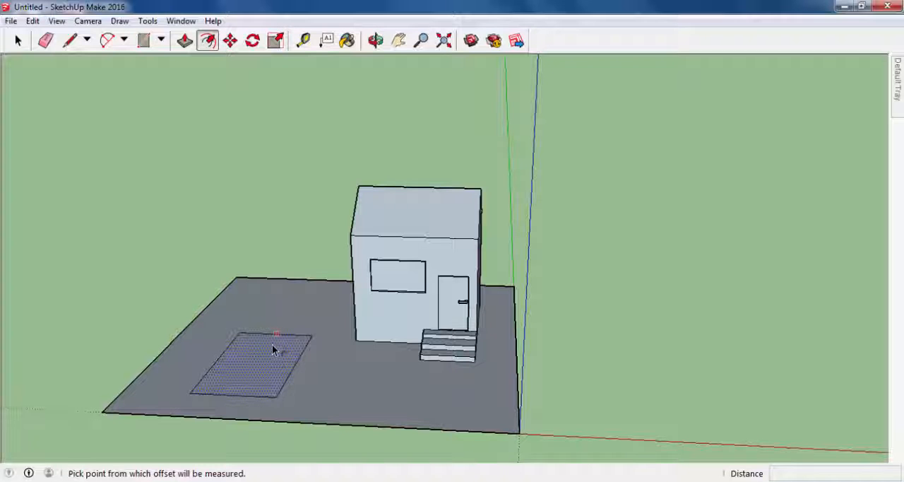
left_click(273, 345)
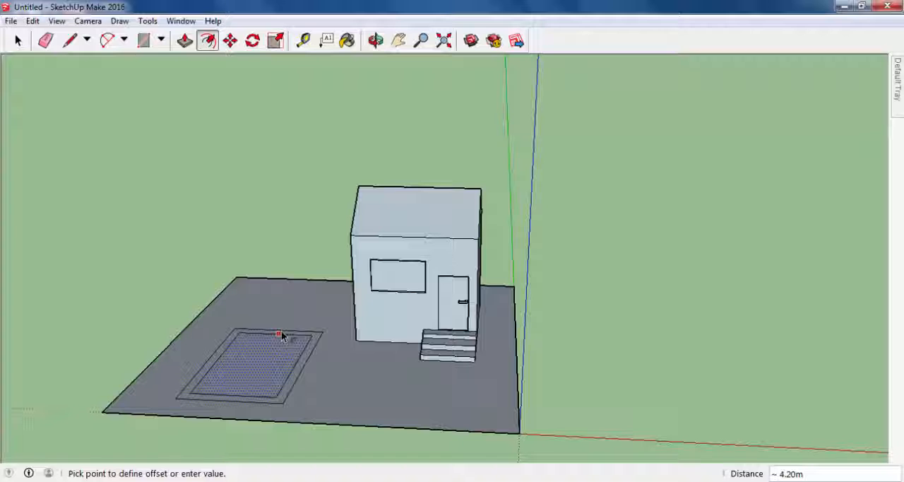
left_click(281, 336)
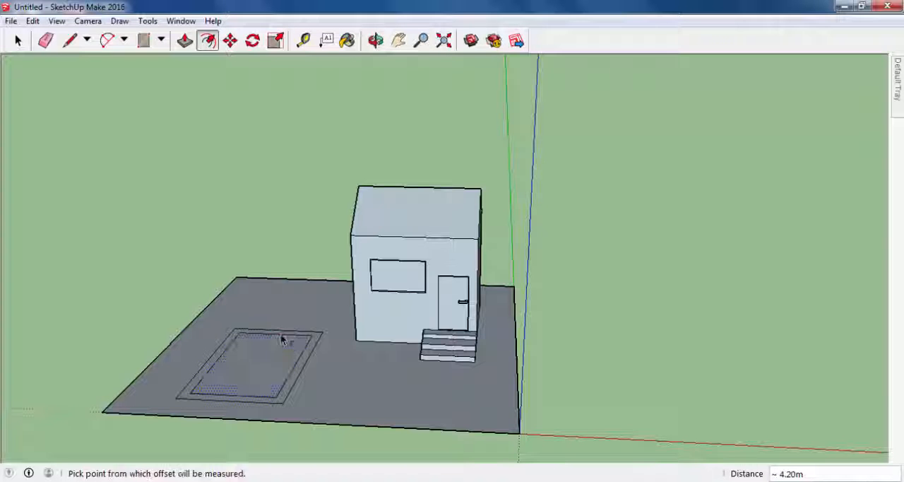
- Offset the ground plot's outer edges outward to form a narrow border strip around the plot
middle_click_drag(252, 398, 300, 413)
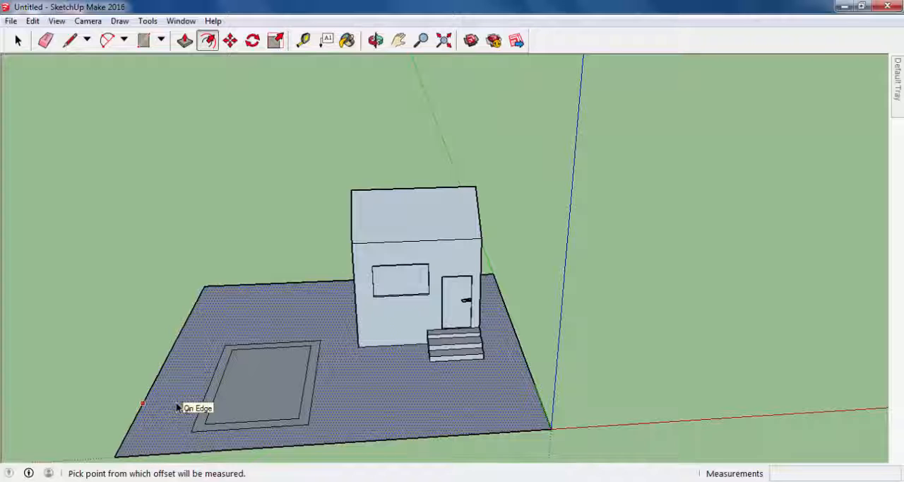
left_click(175, 408)
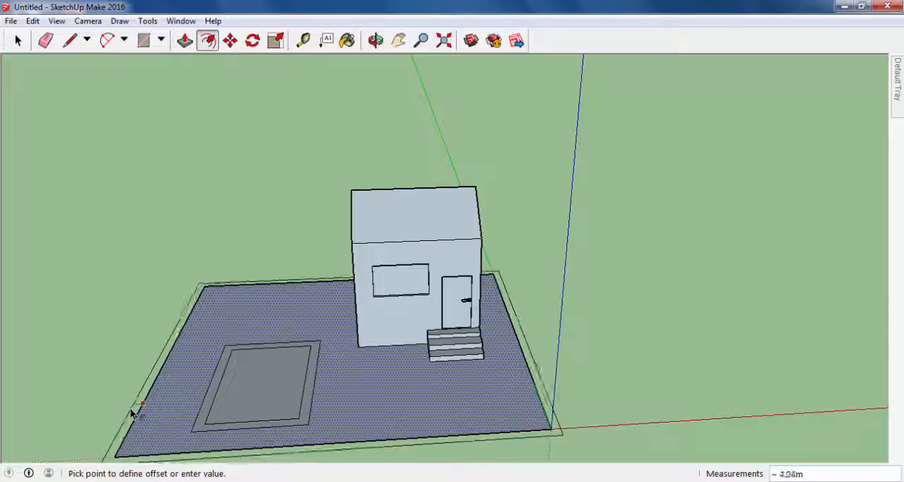
left_click(95, 410)
middle_click_drag(95, 410, 363, 292)
middle_click_drag(486, 388, 252, 156)
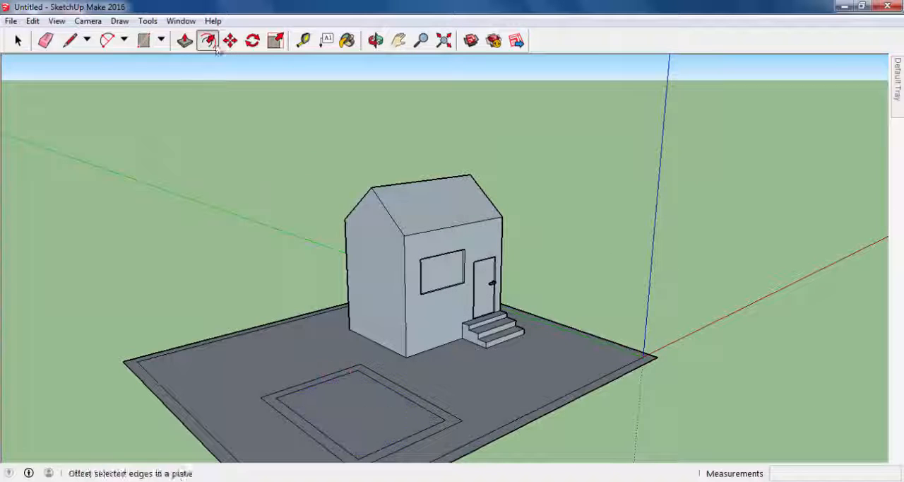
- Push the inner rectangle of the framed ground area down about 3.03 m to form a recessed pool
left_click(185, 40)
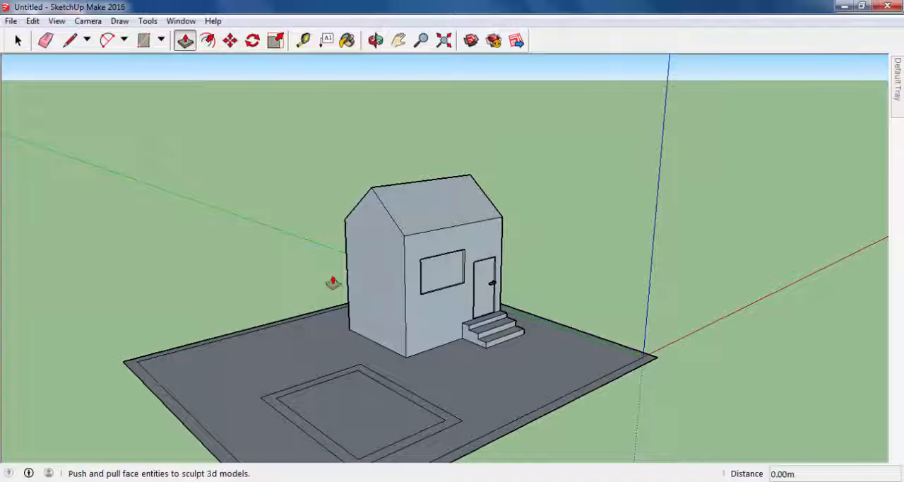
middle_click_drag(332, 281, 429, 364)
scroll(375, 343, "down", 3)
scroll(326, 382, "up", 3)
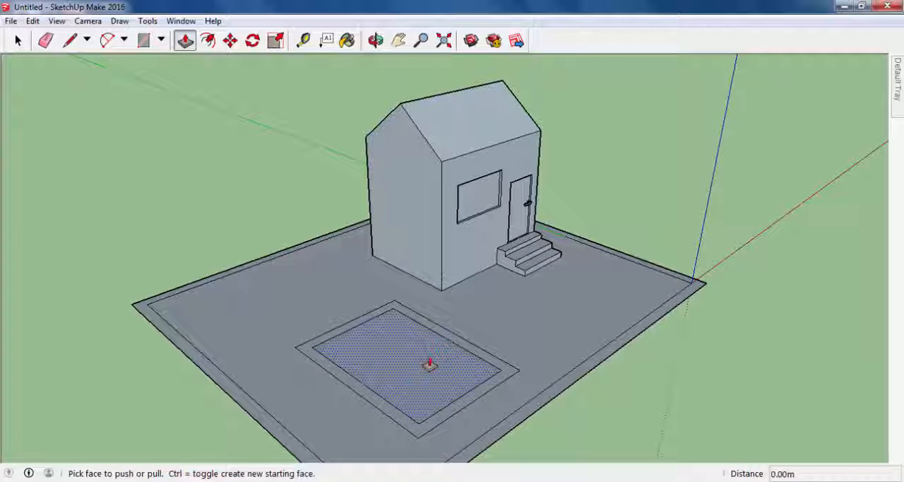
left_click(432, 363)
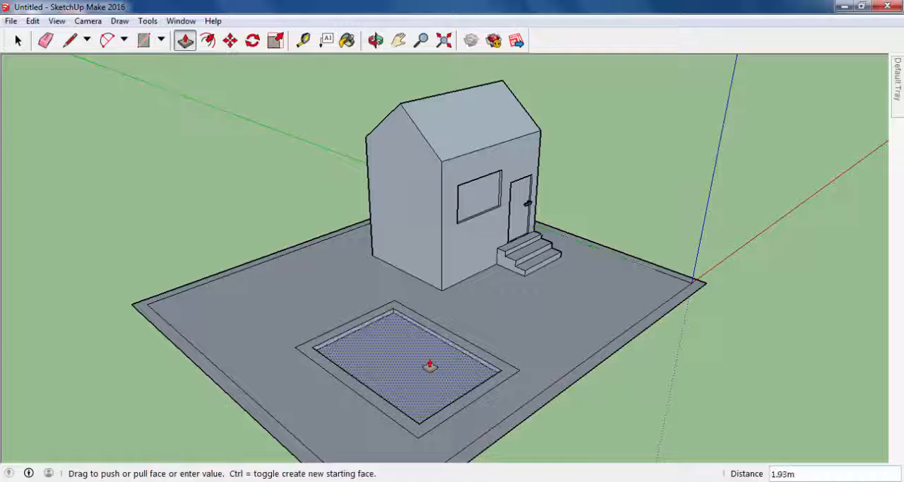
left_click(451, 345)
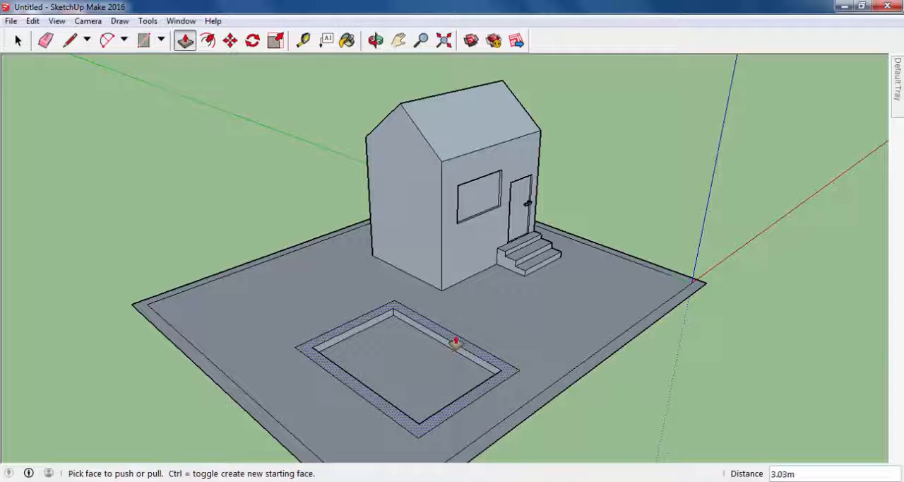
- Pull the frame around the recessed rectangle up about 2.03 m to form a raised rim
left_click(456, 343)
left_click(443, 345)
middle_click_drag(442, 344, 420, 353)
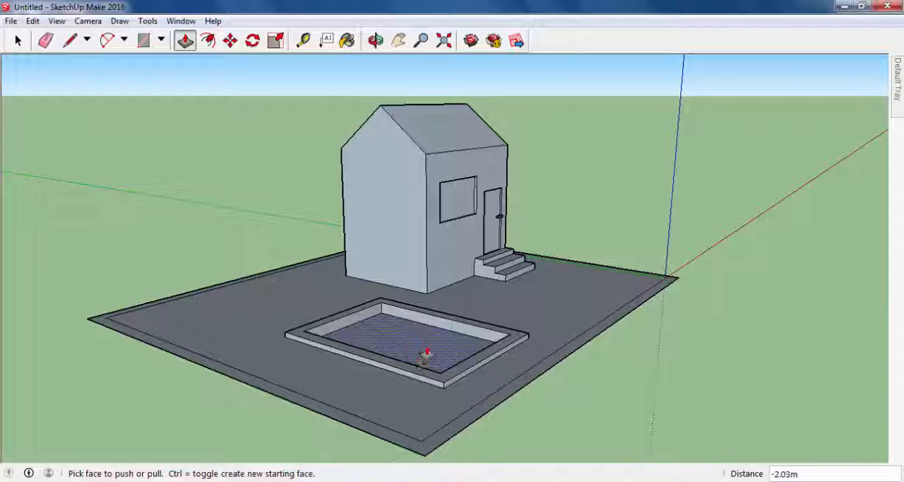
middle_click_drag(434, 347, 242, 358)
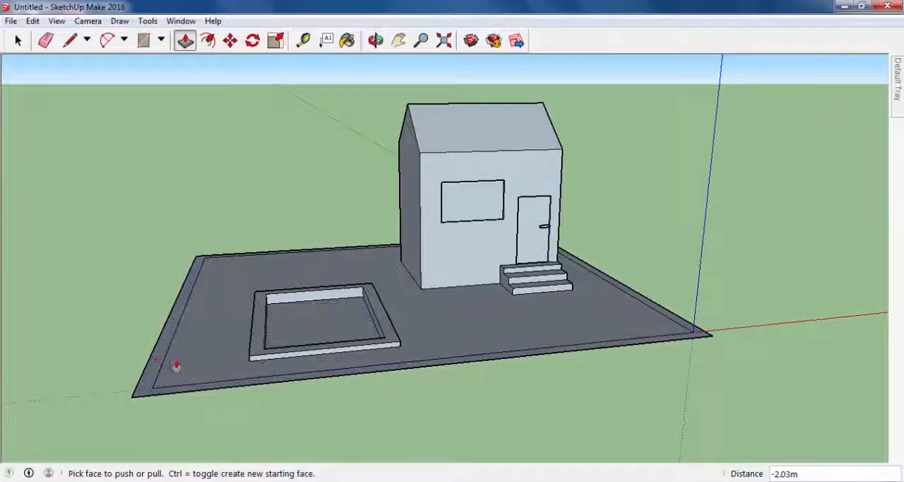
middle_click_drag(175, 366, 450, 384)
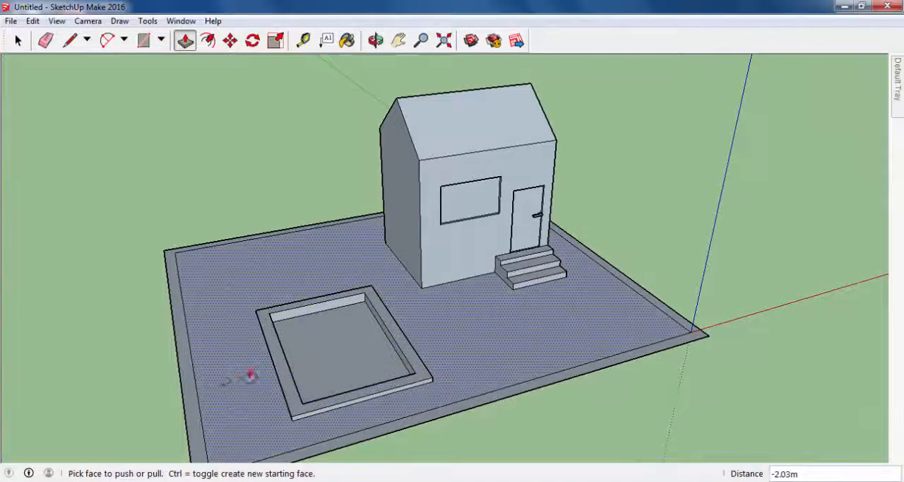
middle_click_drag(250, 376, 178, 380)
left_click_drag(176, 381, 169, 344)
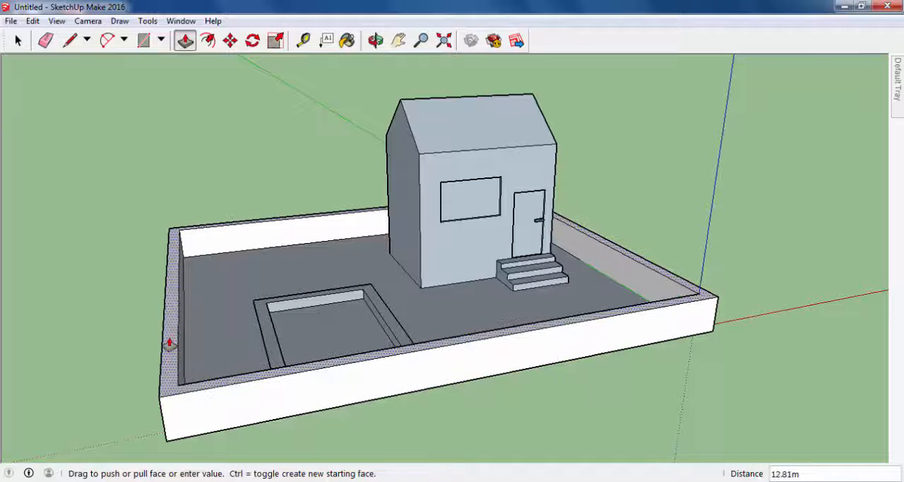
key("Escape")
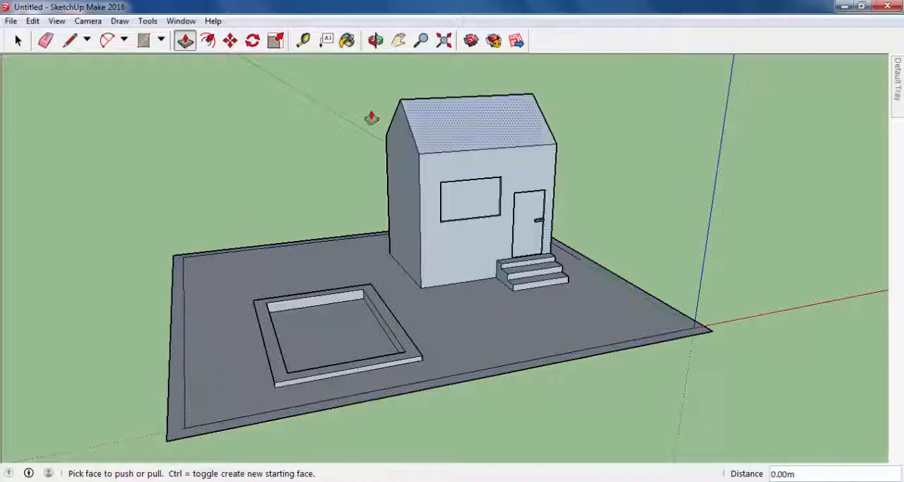
- Draw two short lines across the front border strip and two path lines from the stairs' lower corners to the strip's inner edge
left_click(68, 41)
middle_click_drag(575, 282, 537, 389)
scroll(523, 391, "up", 3)
left_click(493, 403)
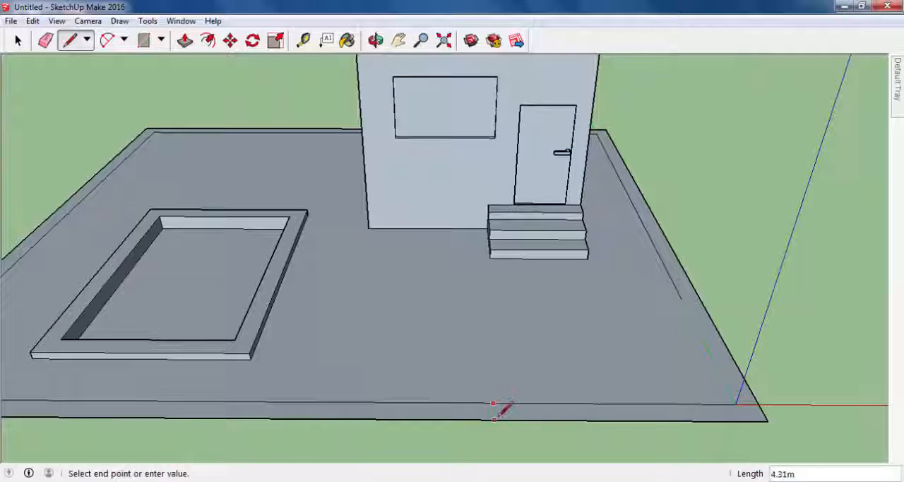
left_click(495, 419)
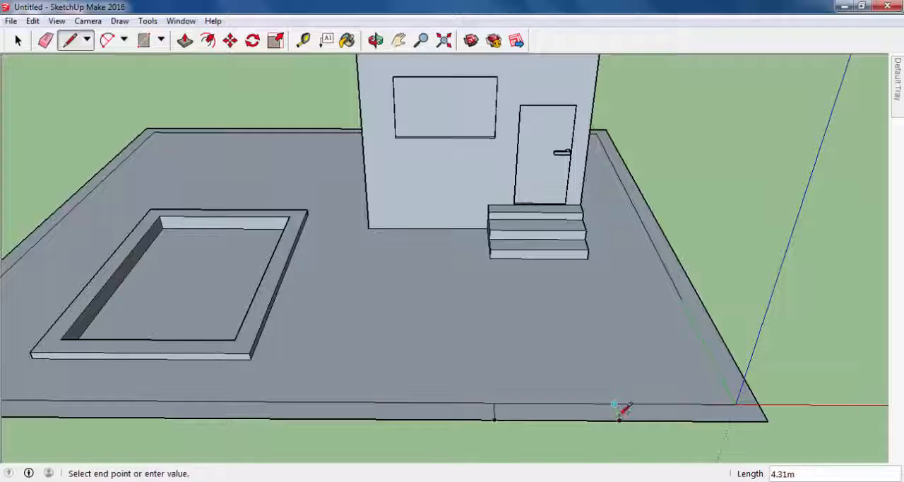
middle_click_drag(628, 413, 623, 393)
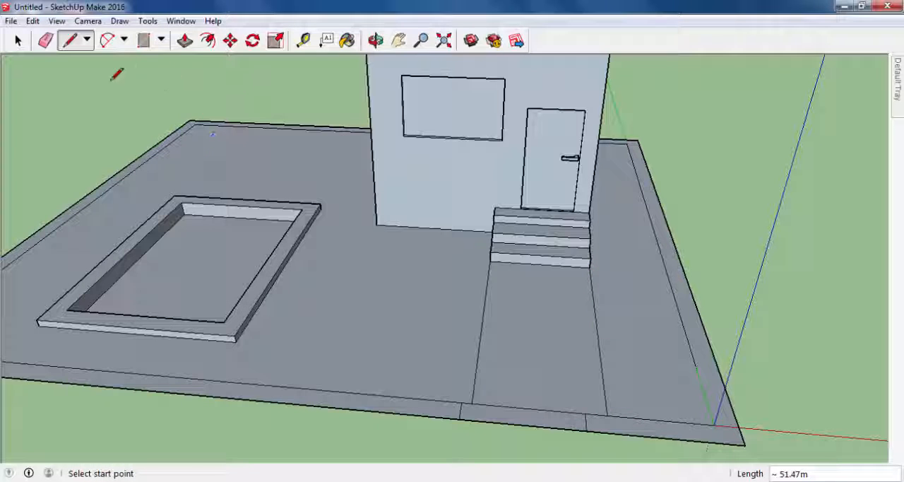
- Erase the two short lines across the border strip and redraw them from the ends of the path lines to the plot's outer edge
left_click(45, 40)
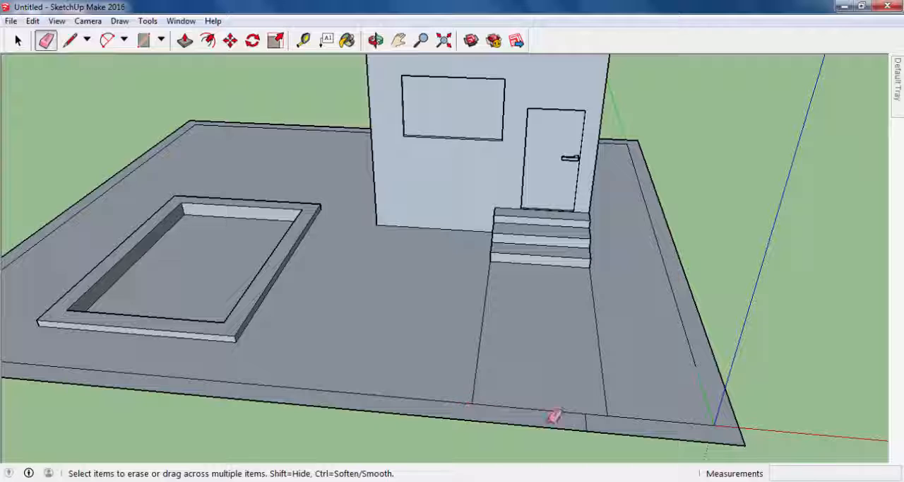
left_click(74, 42)
left_click(471, 403)
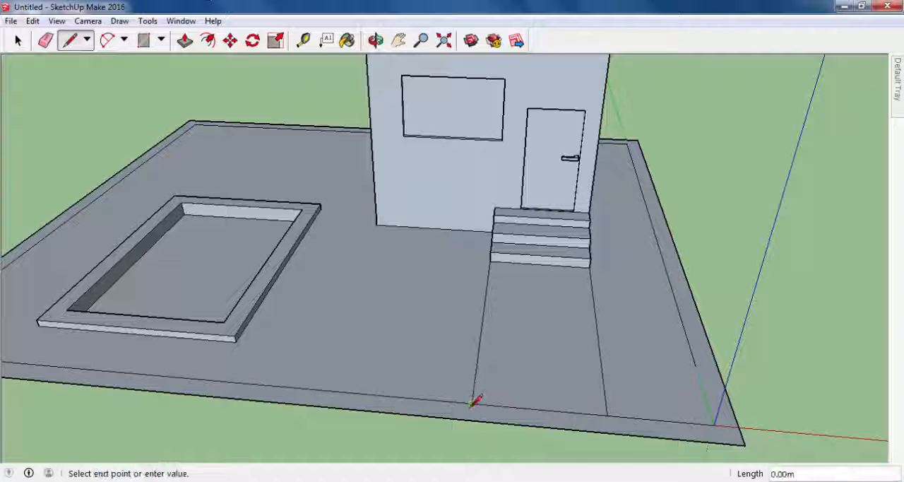
left_click(469, 421)
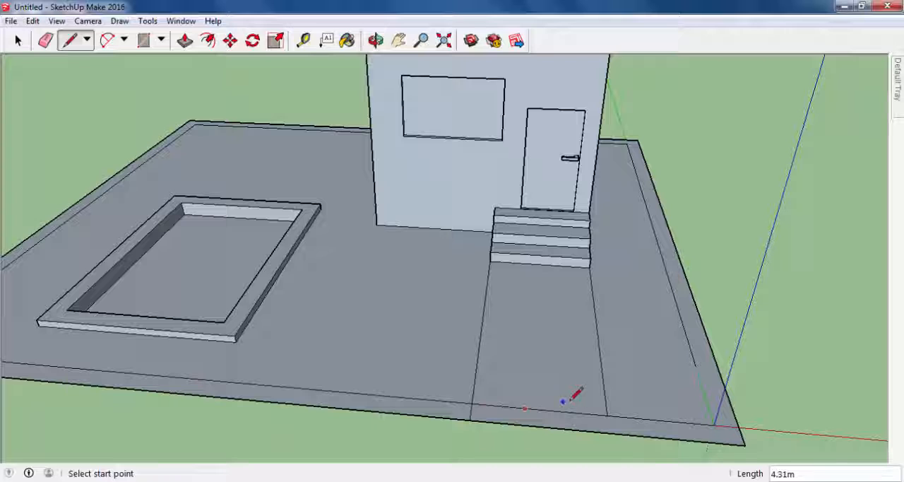
left_click(609, 426)
scroll(596, 396, "down", 2)
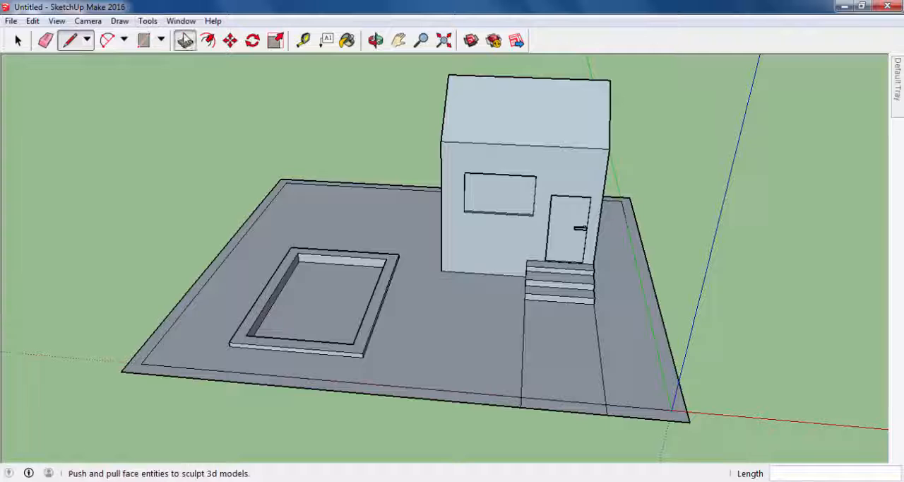
- Pull the border strip up about 11.62 m into a perimeter wall, leaving the section in front of the path open
left_click(185, 40)
left_click_drag(331, 387, 322, 359)
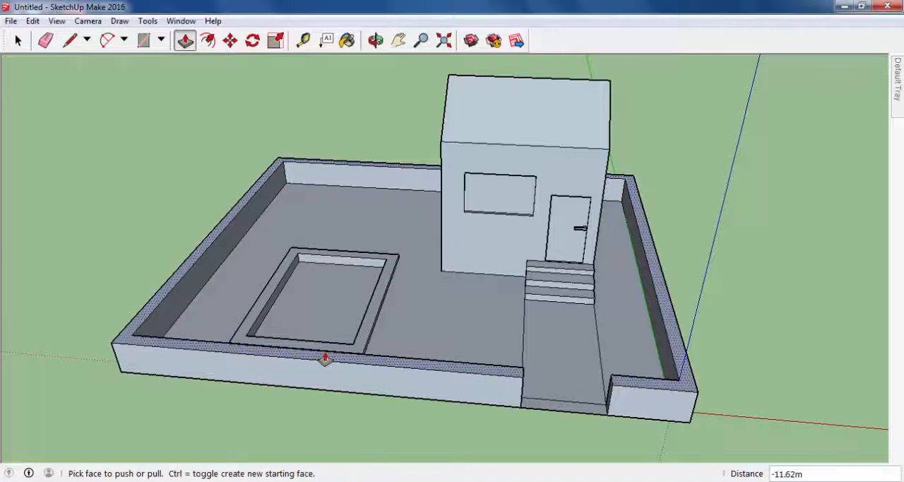
middle_click_drag(322, 359, 473, 280)
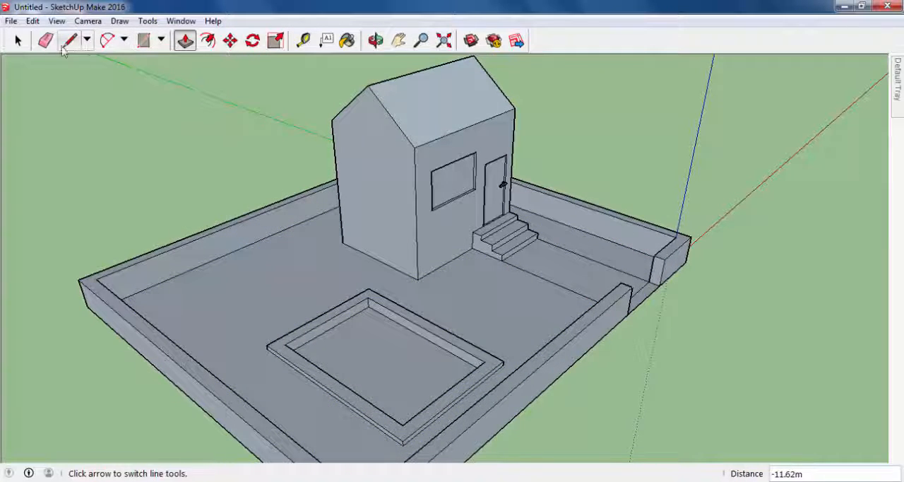
- Erase the edge crossing the path at the wall opening so the path runs through to the plot's outer edge
left_click(45, 41)
scroll(635, 282, "up", 5)
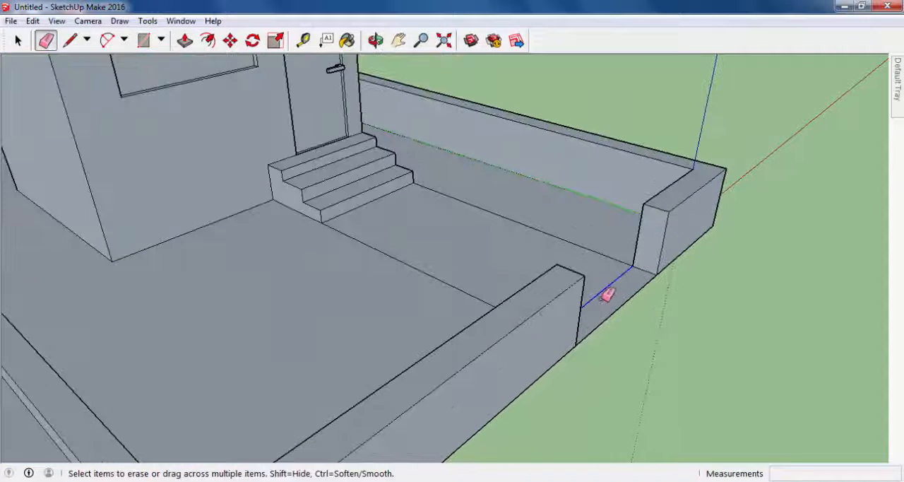
scroll(488, 300, "down", 5)
mouse_move(488, 300)
middle_mouse_down()
mouse_move(541, 307)
mouse_move(642, 278)
mouse_move(443, 312)
mouse_move(502, 329)
middle_mouse_up()
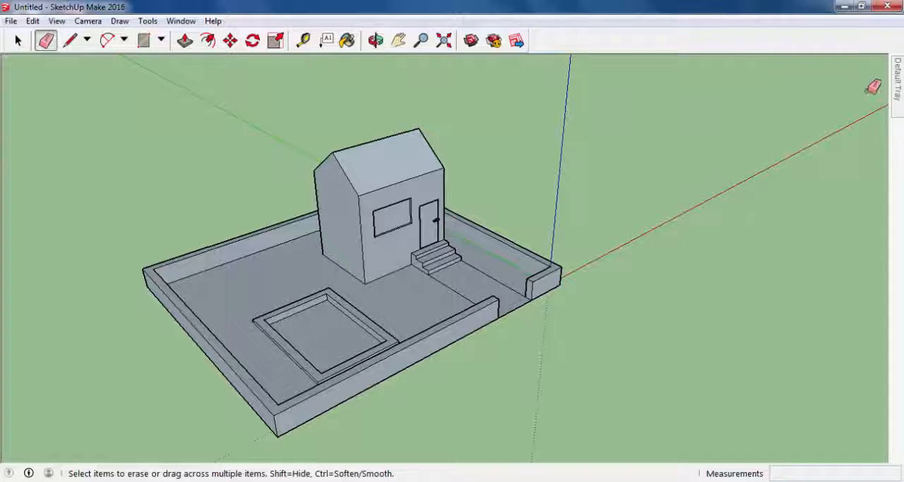
middle_click_drag(722, 157, 632, 165)
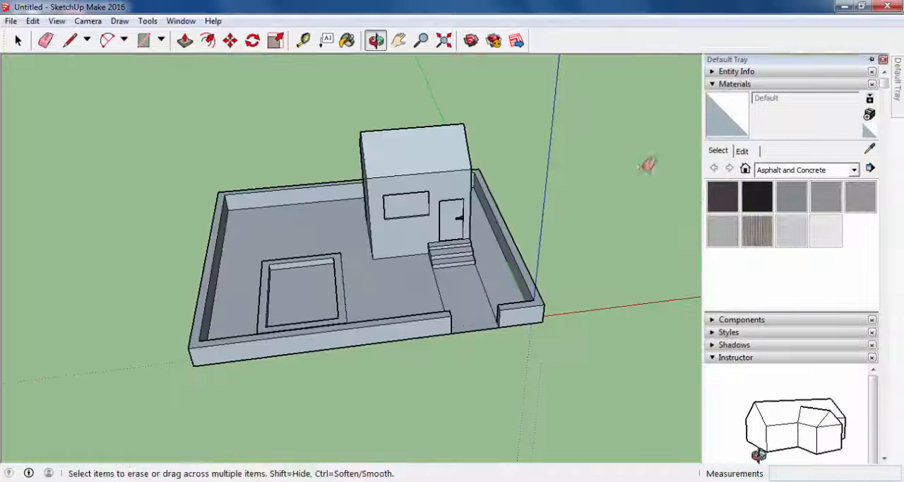
- Paint the front roof slope with the Roofing Shingles Wood material from the Roofing collection
mouse_move(895, 85)
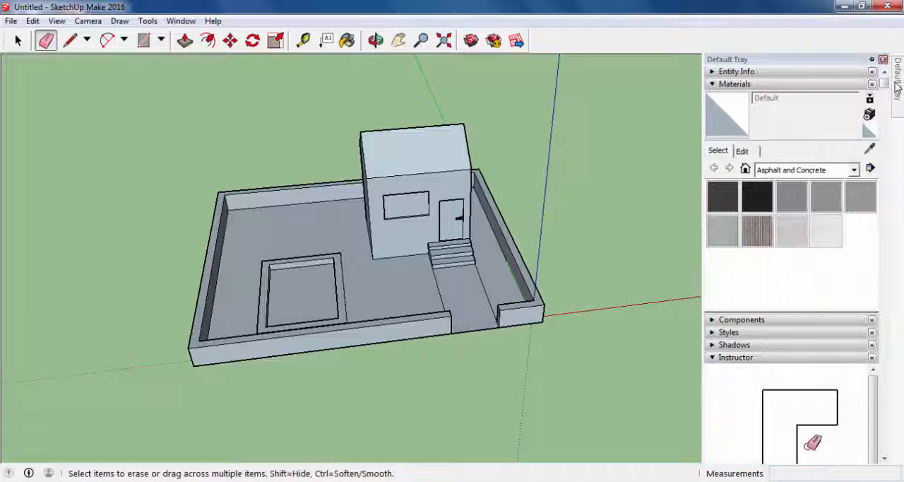
left_click(346, 41)
mouse_move(899, 91)
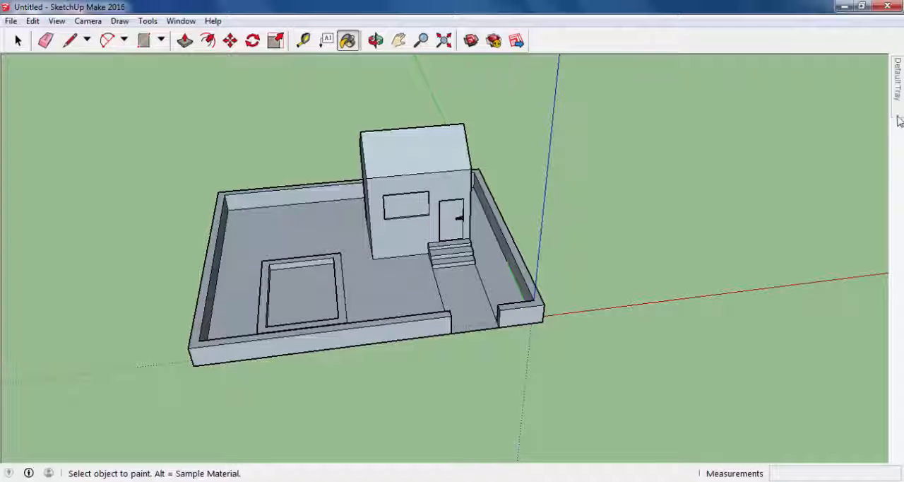
mouse_move(899, 121)
left_click(855, 170)
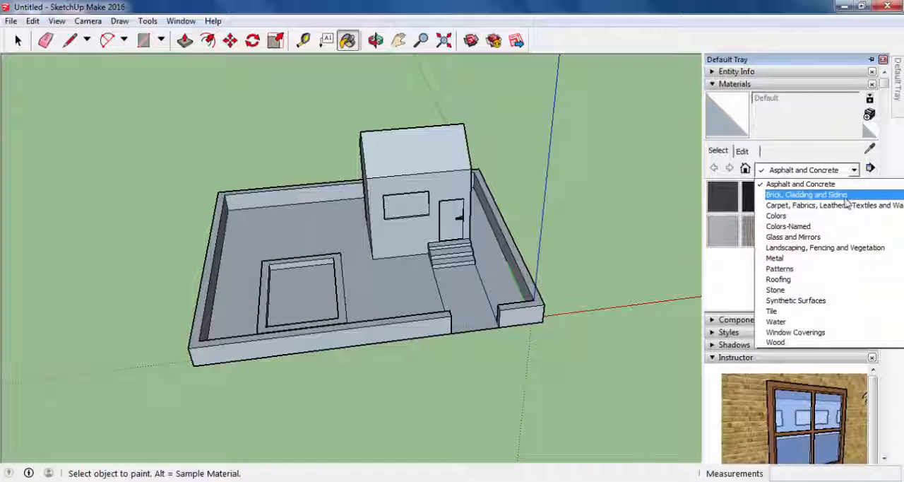
left_click(805, 280)
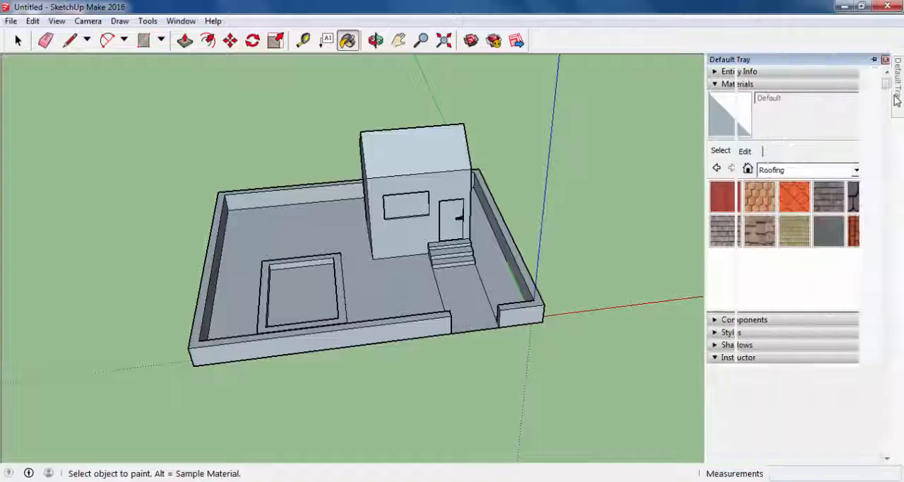
left_click(789, 237)
left_click(434, 154)
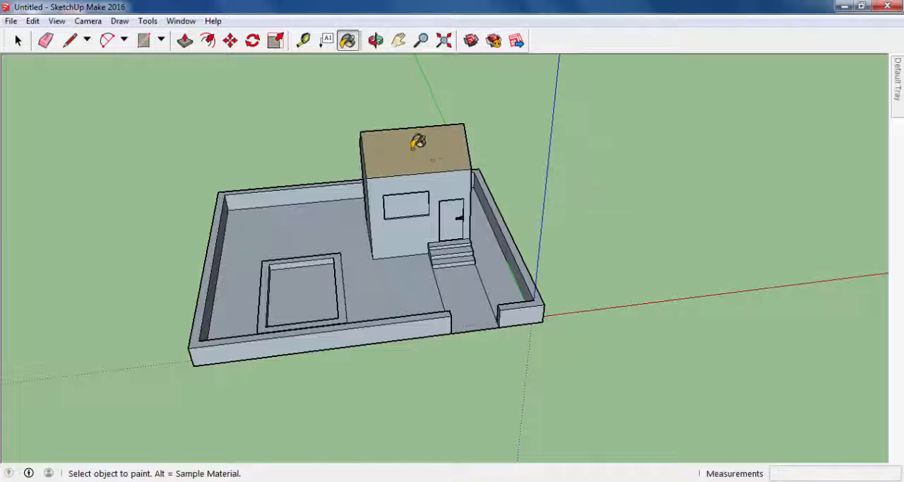
- Paint the rear roof slope with the same Roofing Shingles Wood material
mouse_move(413, 145)
middle_mouse_down()
mouse_move(459, 176)
mouse_move(356, 162)
mouse_move(289, 169)
middle_mouse_up()
left_click(335, 180)
scroll(355, 162, "up", 5)
mouse_move(556, 204)
middle_mouse_down()
mouse_move(398, 241)
mouse_move(289, 232)
middle_mouse_up()
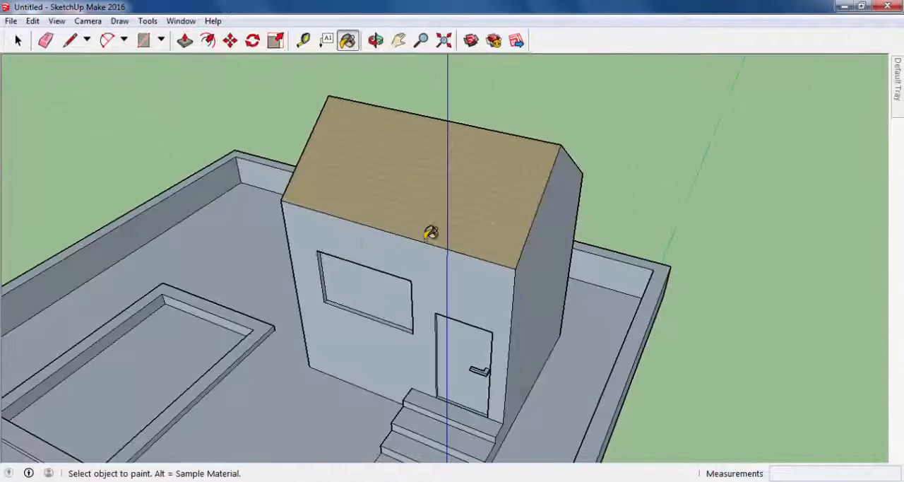
- Paint the house's front wall in an orange-brown shade from the Colors-Named collection
scroll(452, 235, "down", 2)
mouse_move(465, 236)
middle_mouse_down()
mouse_move(516, 217)
mouse_move(595, 238)
middle_mouse_up()
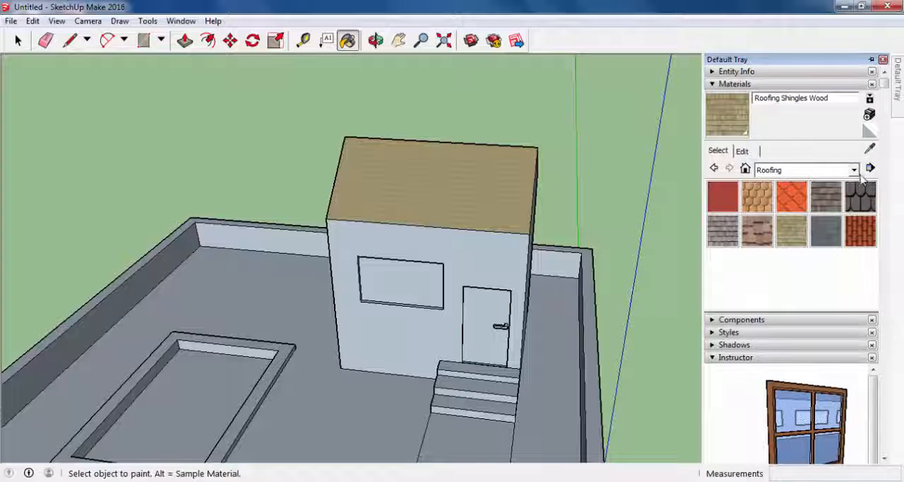
left_click(854, 171)
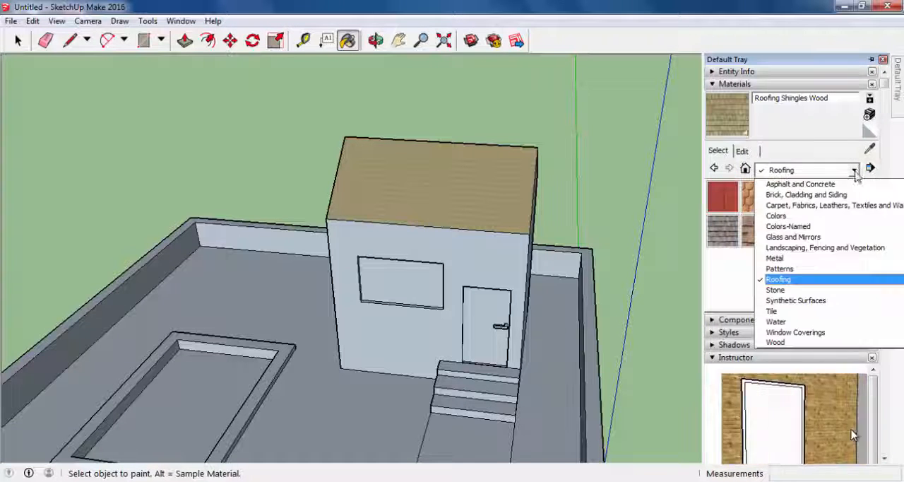
left_click(815, 226)
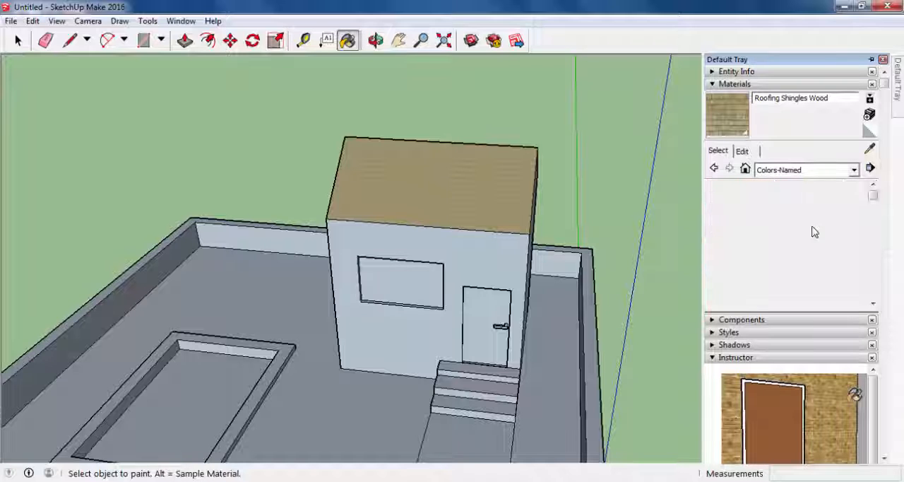
scroll(832, 243, "down", 3)
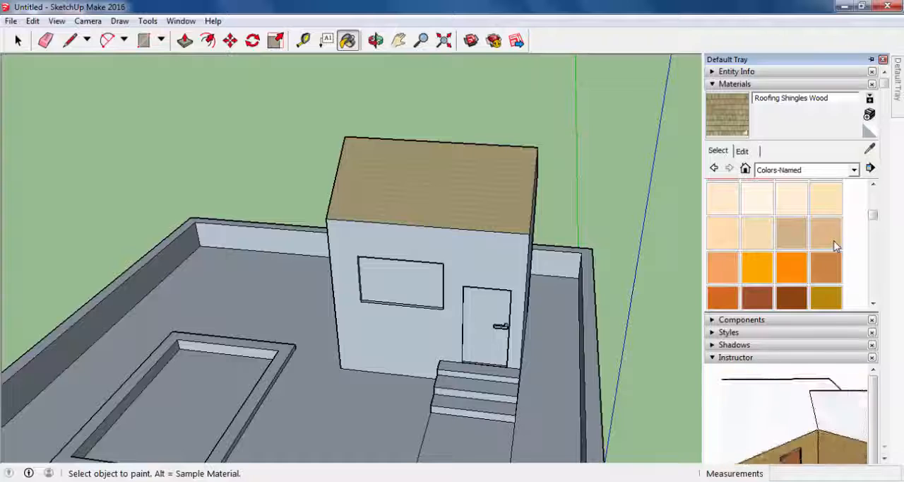
left_click(790, 297)
left_click(495, 276)
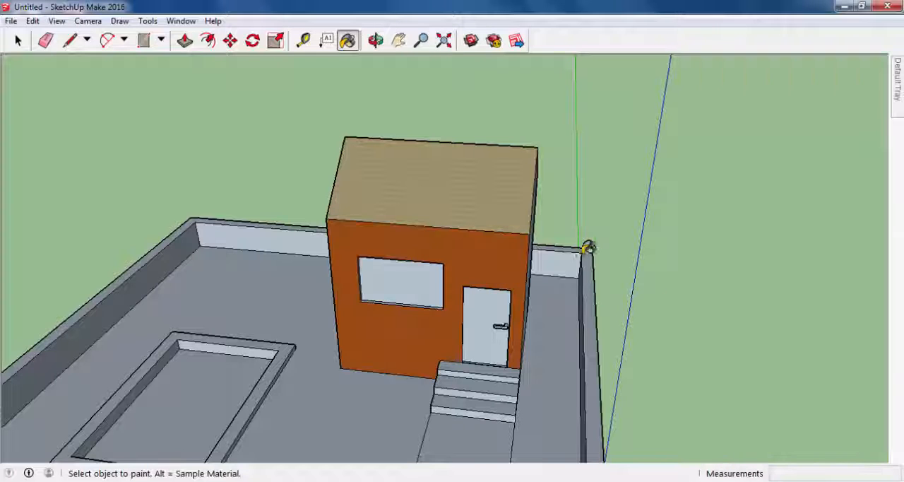
- Paint the gable walls and the rear wall of the house in the same orange-brown color
mouse_move(589, 247)
middle_mouse_down()
mouse_move(514, 269)
mouse_move(448, 259)
mouse_move(454, 254)
middle_mouse_up()
left_click(514, 269)
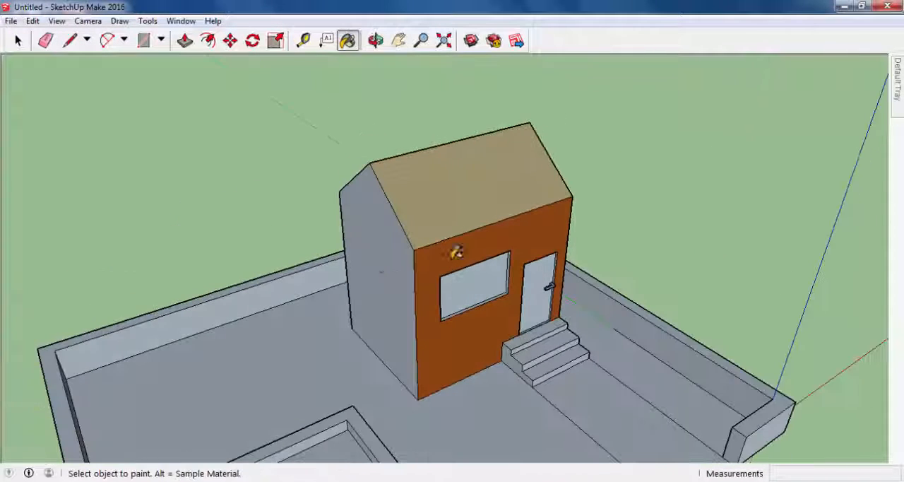
left_click(383, 262)
mouse_move(384, 262)
middle_mouse_down()
mouse_move(466, 265)
mouse_move(642, 246)
mouse_move(424, 276)
middle_mouse_up()
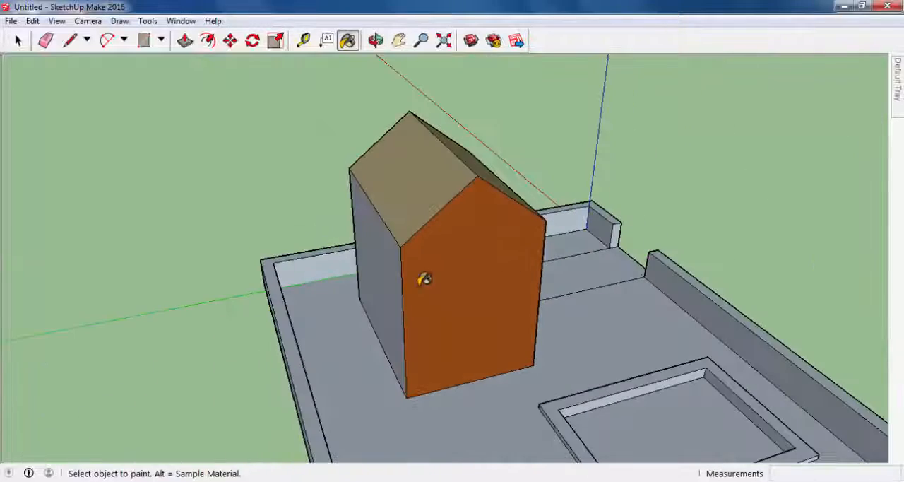
left_click(387, 280)
mouse_move(640, 234)
middle_mouse_down()
mouse_move(333, 231)
mouse_move(570, 226)
mouse_move(502, 243)
middle_mouse_up()
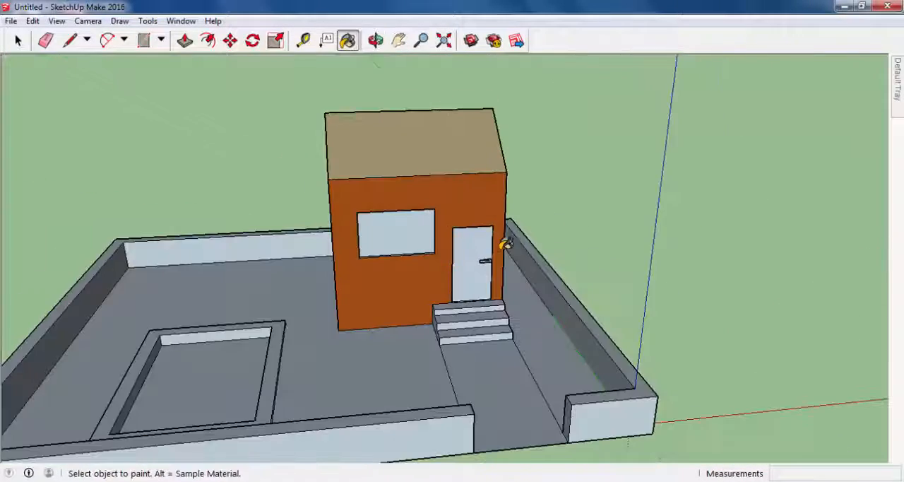
- Paint the front door with the 0135_DarkGray color from the Colors-Named collection
scroll(490, 272, "up", 4)
scroll(496, 280, "down", 1)
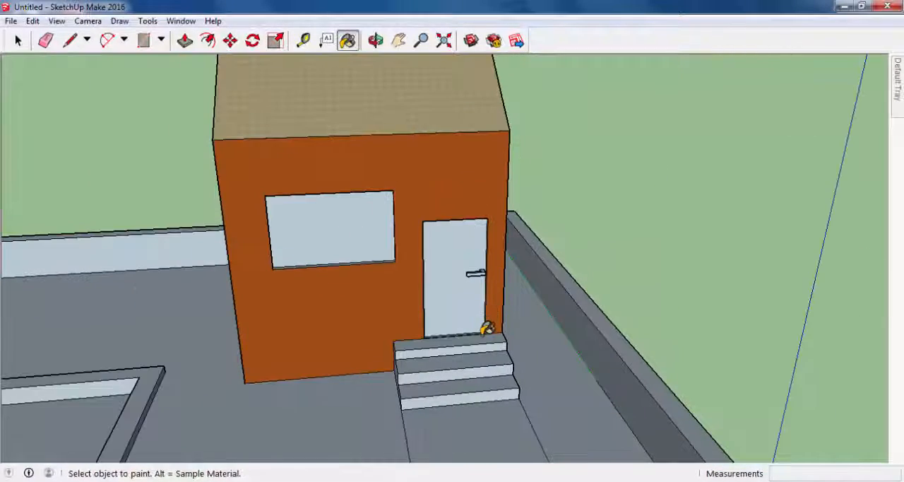
mouse_move(898, 102)
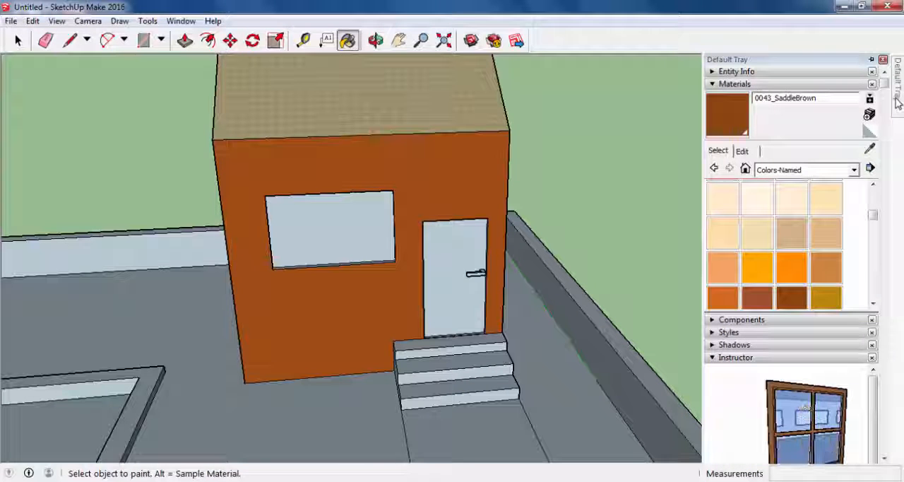
left_click(854, 169)
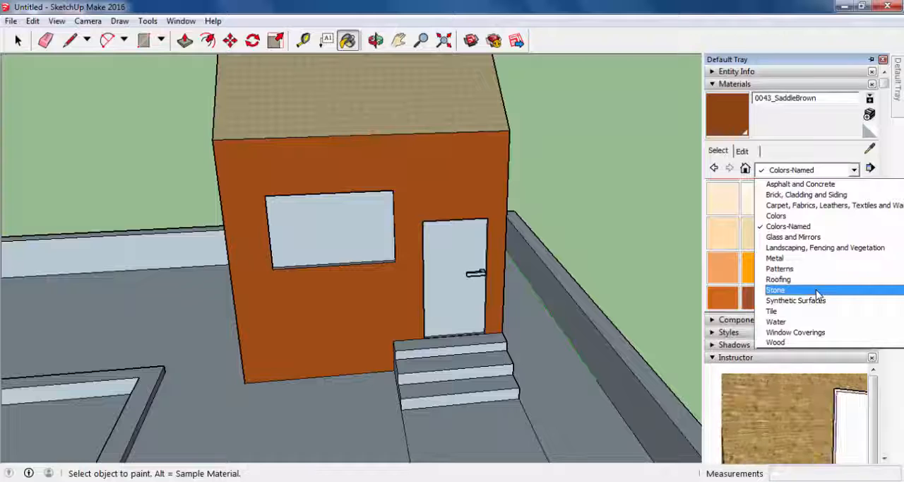
left_click(826, 228)
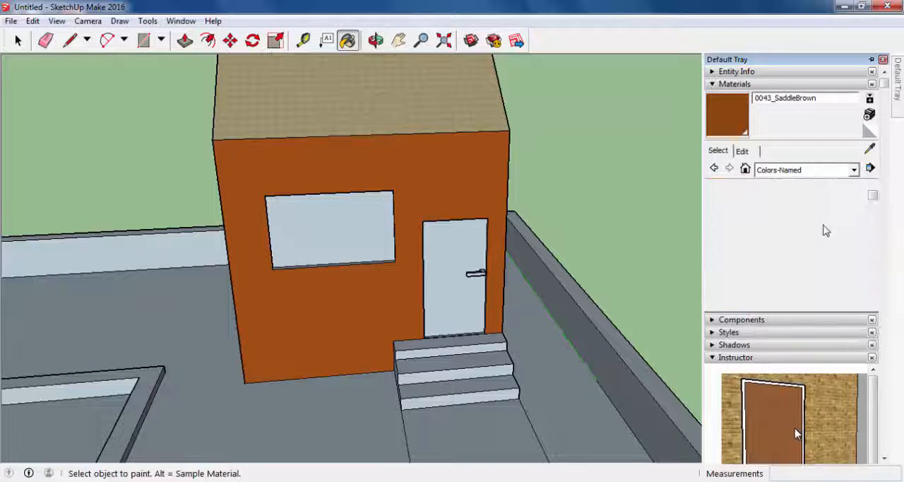
scroll(812, 233, "down", 10)
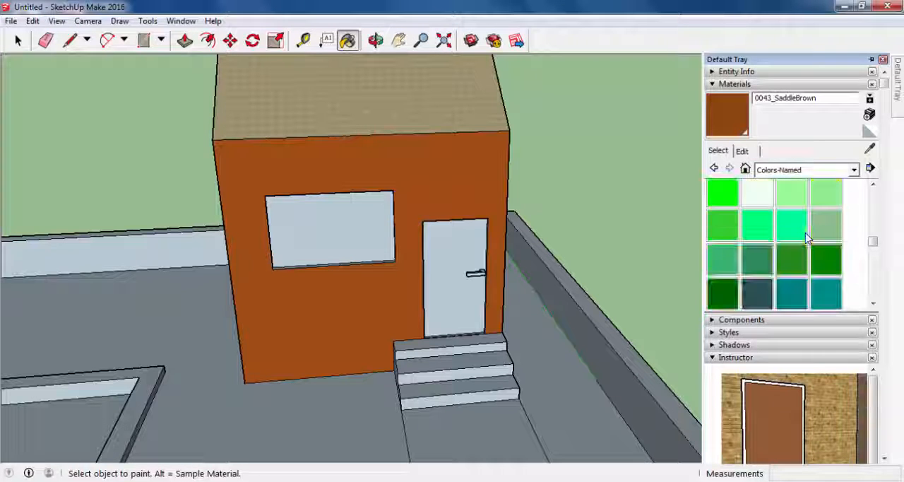
scroll(807, 240, "down", 10)
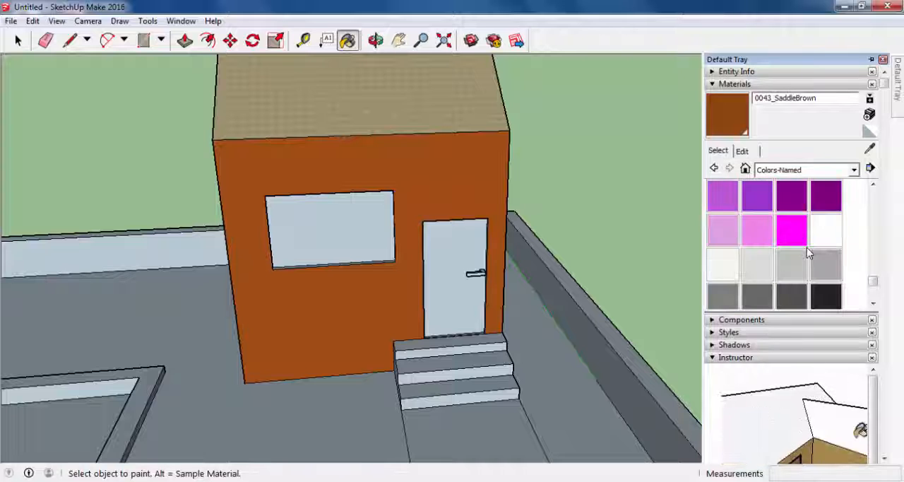
scroll(807, 248, "down", 2)
scroll(807, 248, "up", 6)
scroll(807, 251, "down", 3)
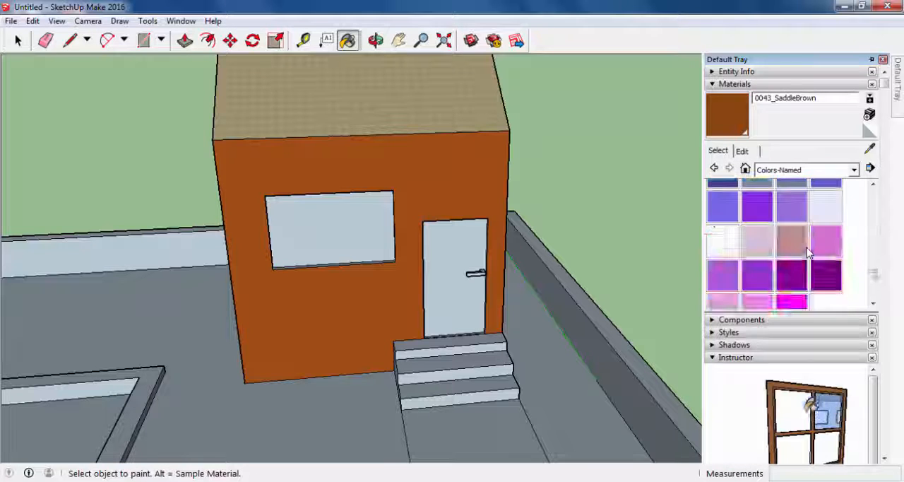
scroll(809, 253, "down", 4)
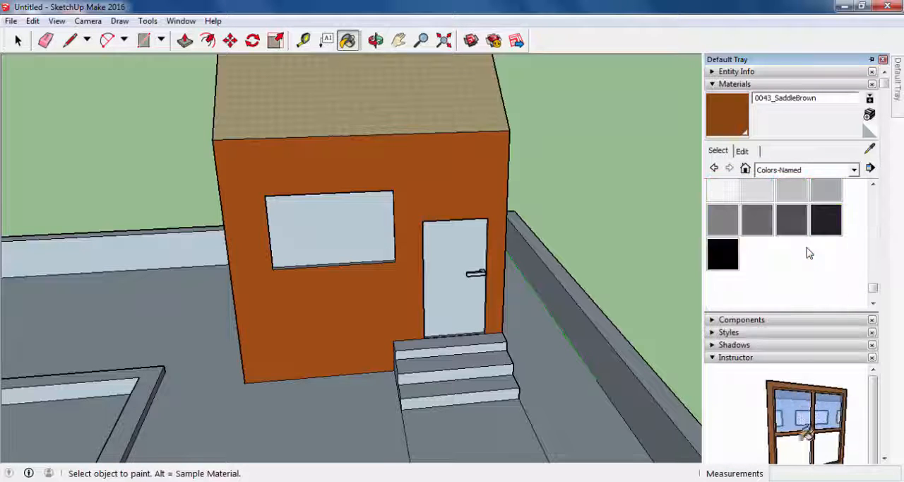
left_click(761, 232)
left_click(455, 253)
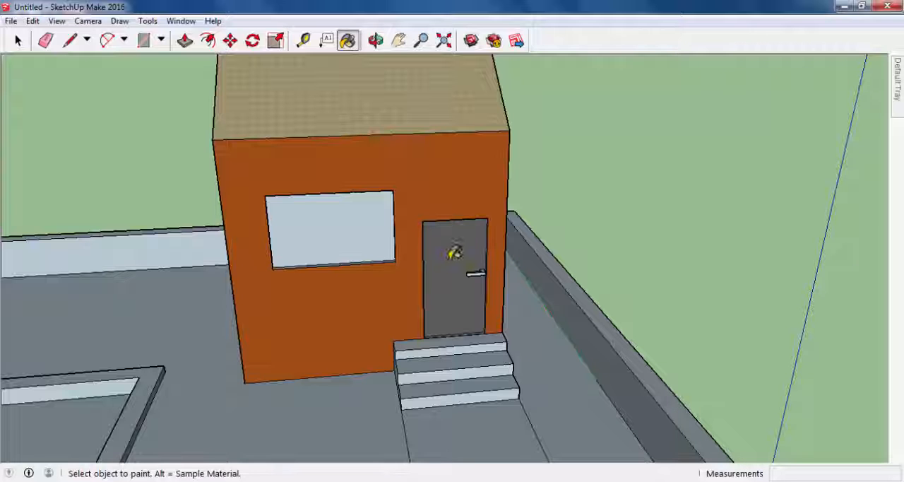
- Paint the treads, risers and side of the entrance stairs with Stone Brushed Khaki from the Stone collection
mouse_move(530, 278)
middle_mouse_down()
mouse_move(730, 283)
mouse_move(542, 304)
mouse_move(595, 298)
middle_mouse_up()
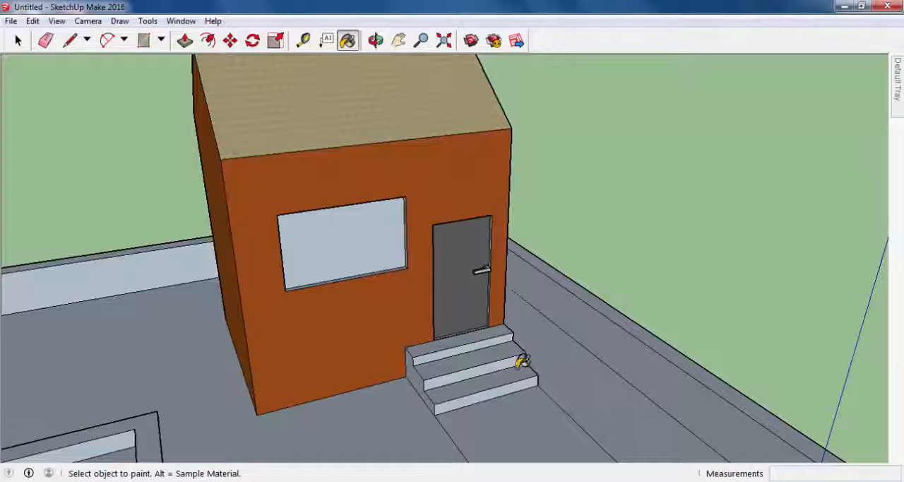
mouse_move(897, 108)
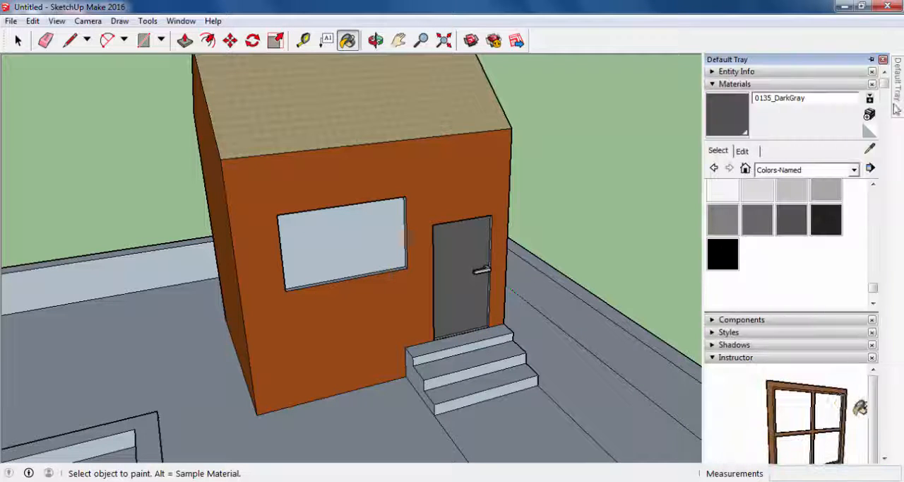
left_click(854, 170)
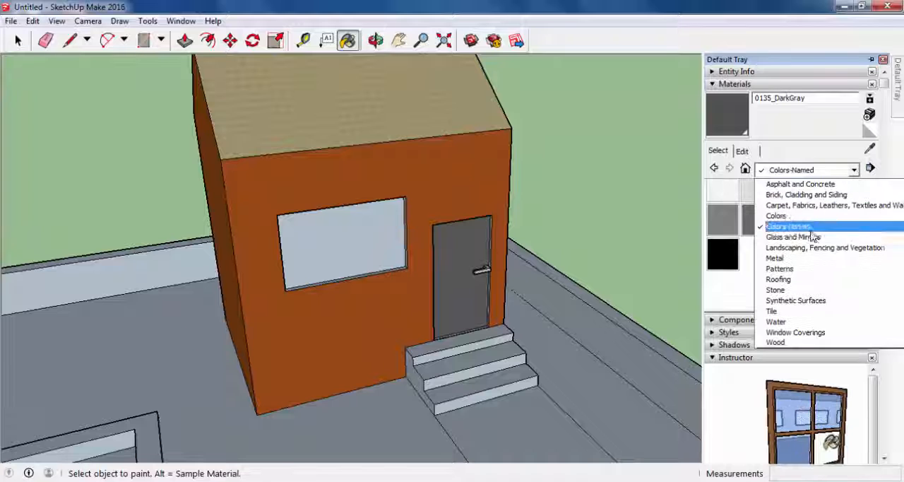
left_click(800, 292)
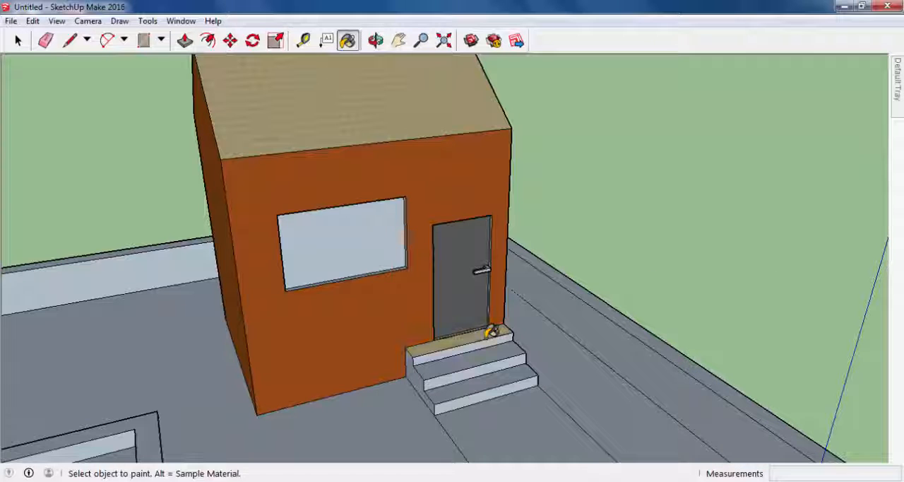
left_click(494, 354)
left_click(499, 374)
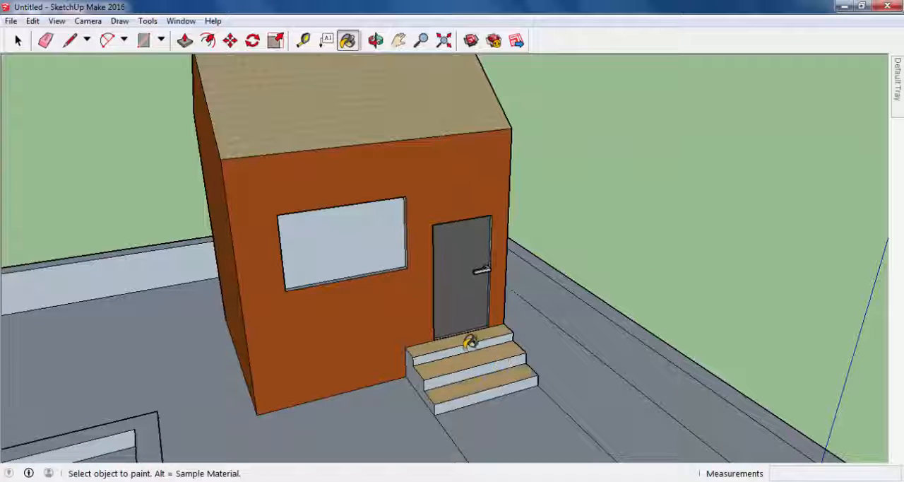
left_click(483, 371)
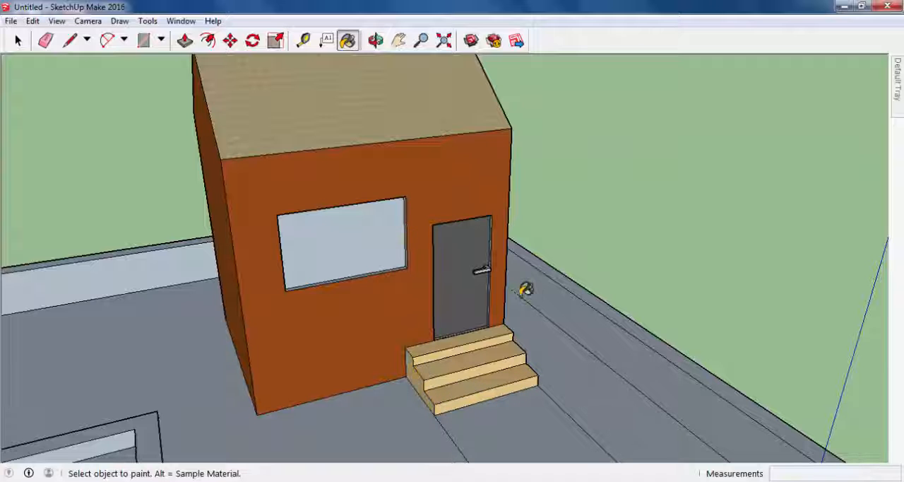
- Paint the front window pane with Translucent Glass Tinted from the Glass and Mirrors collection
middle_click_drag(517, 289, 423, 240)
middle_click_drag(317, 205, 523, 126)
scroll(385, 186, "up", 5)
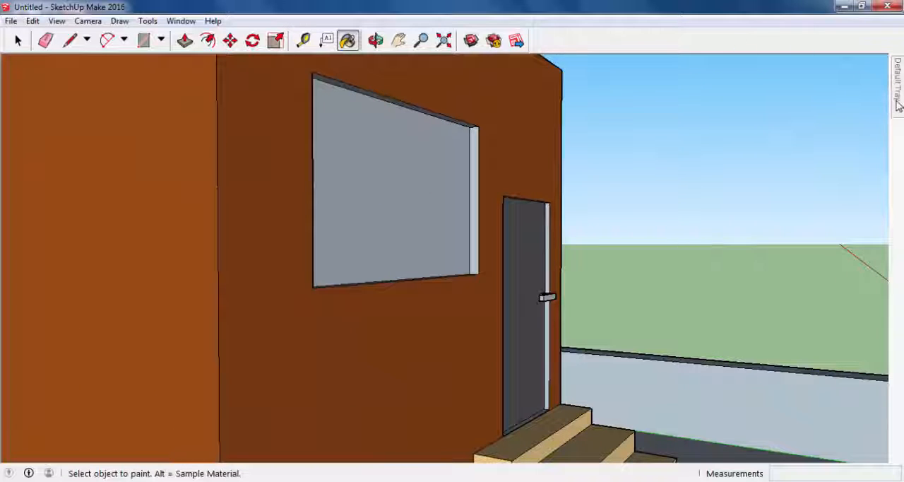
mouse_move(898, 104)
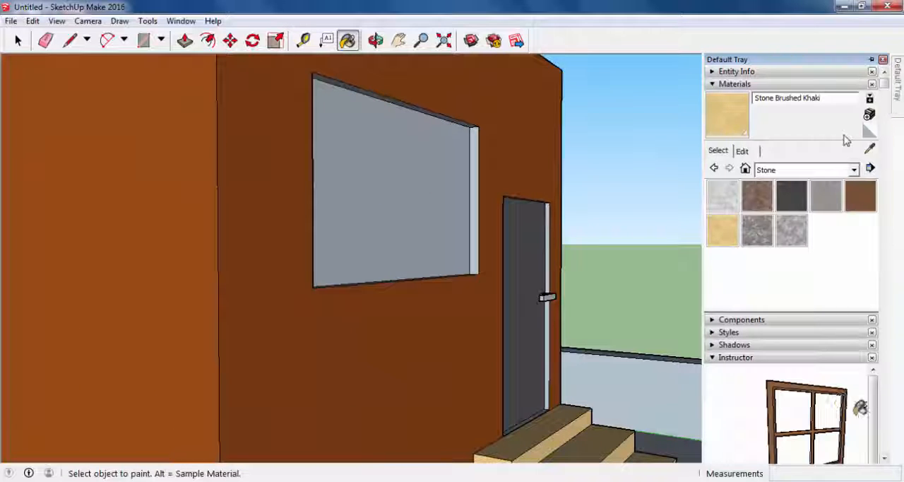
left_click(854, 170)
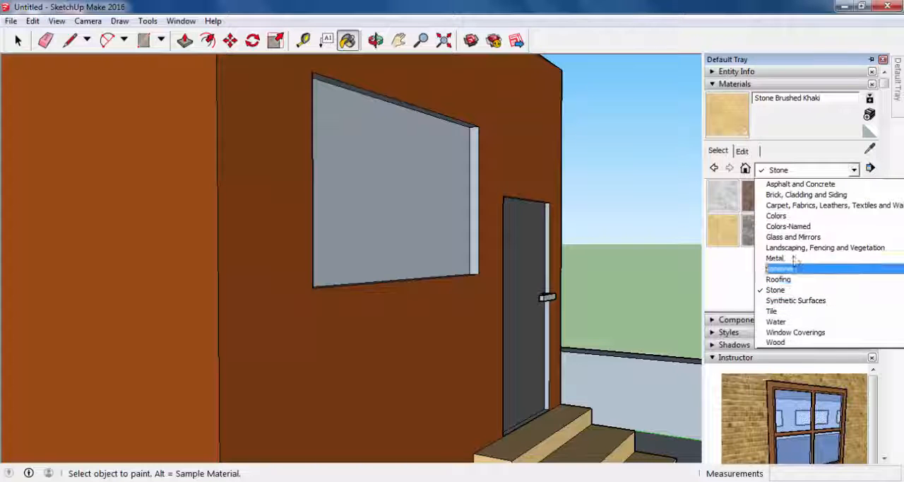
scroll(814, 253, "up", 1)
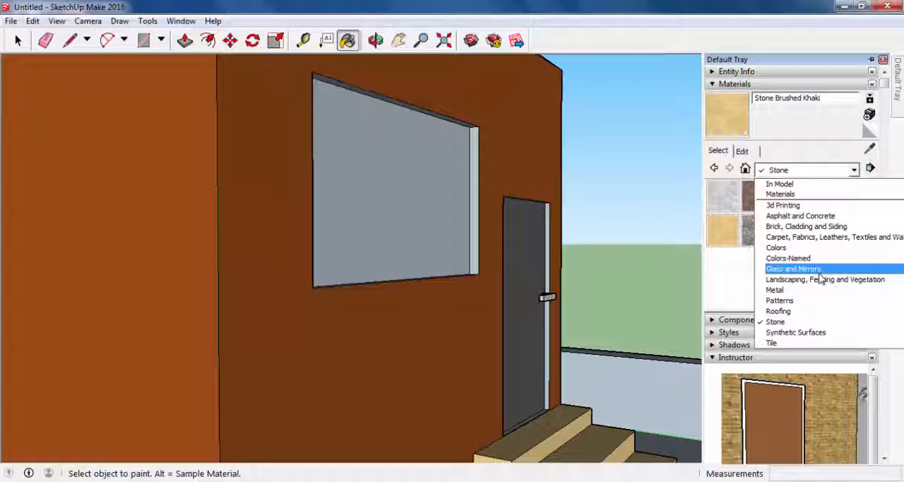
left_click(823, 269)
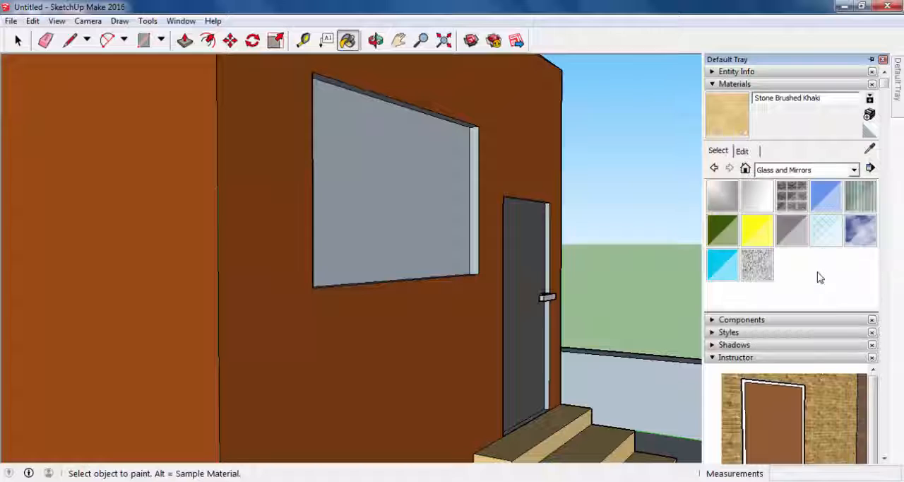
left_click(723, 267)
left_click(405, 228)
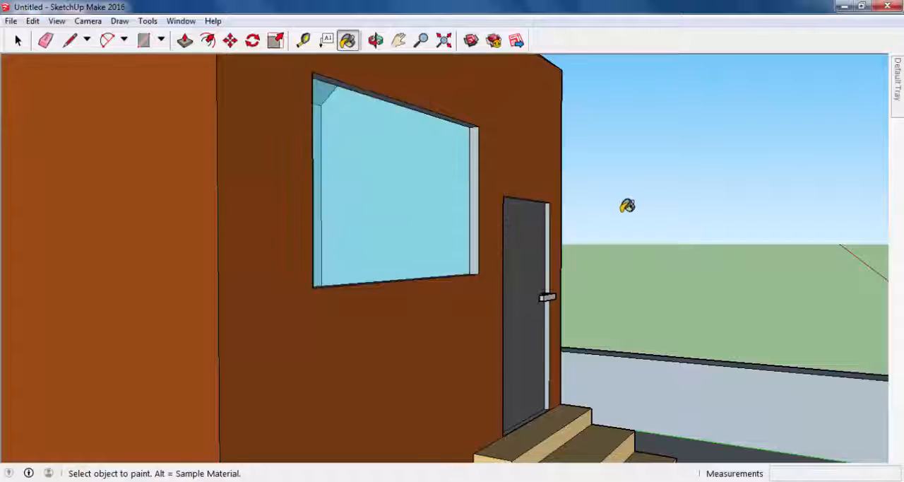
- Paint the path in front of the stairs with Granite Brown from the Stone collection
mouse_move(627, 205)
middle_mouse_down()
mouse_move(512, 169)
mouse_move(601, 190)
mouse_move(605, 137)
mouse_move(539, 193)
mouse_move(414, 353)
mouse_move(370, 368)
mouse_move(486, 351)
mouse_move(448, 278)
mouse_move(490, 259)
mouse_move(472, 264)
mouse_move(450, 246)
middle_mouse_up()
scroll(451, 245, "down", 5)
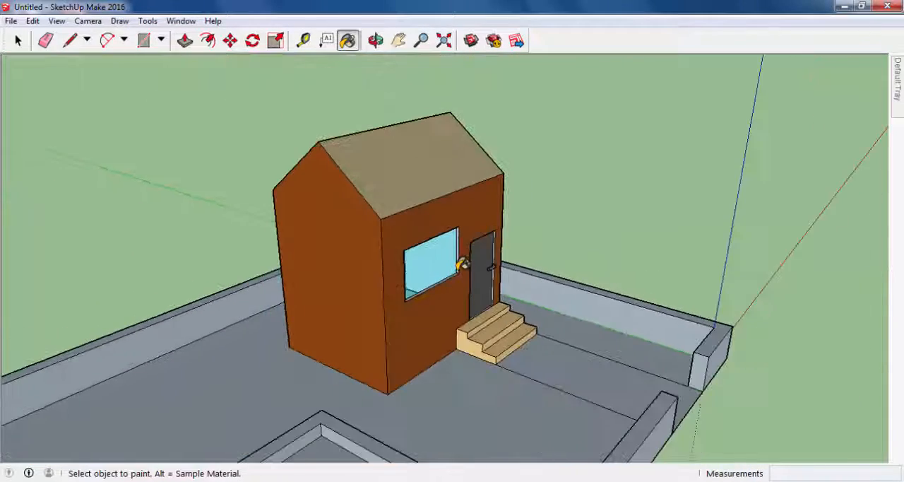
mouse_move(520, 316)
middle_mouse_down()
mouse_move(438, 381)
mouse_move(591, 431)
mouse_move(700, 389)
mouse_move(428, 317)
mouse_move(202, 323)
mouse_move(627, 233)
middle_mouse_up()
key("b")
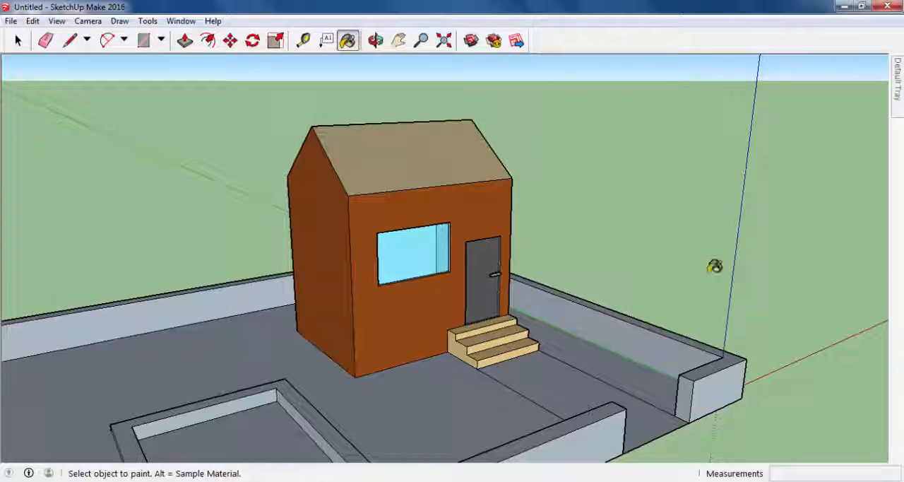
mouse_move(897, 109)
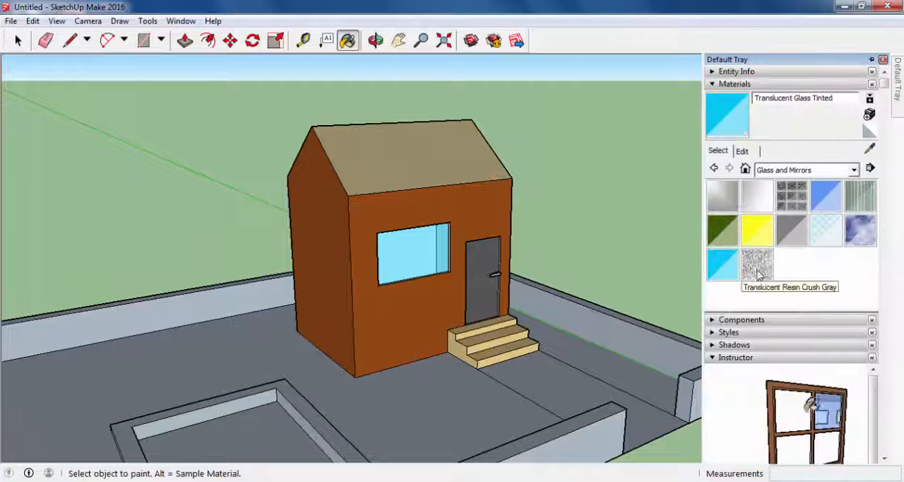
left_click(854, 170)
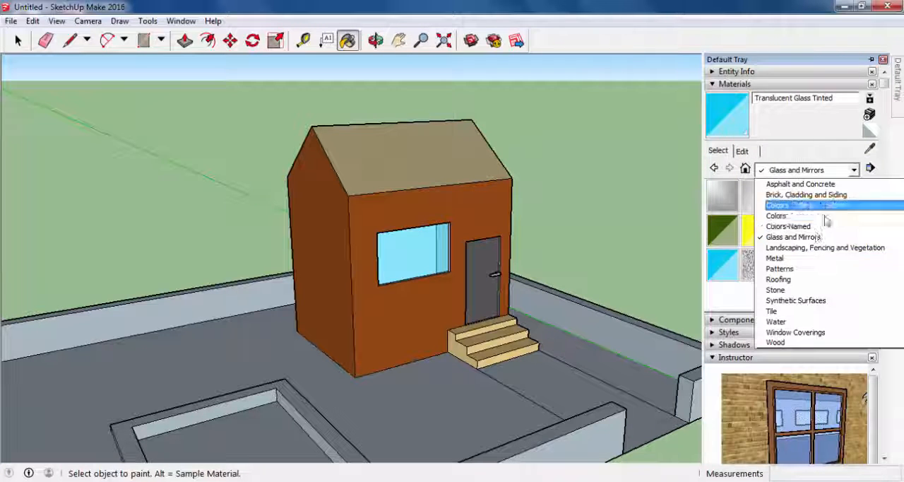
left_click(802, 290)
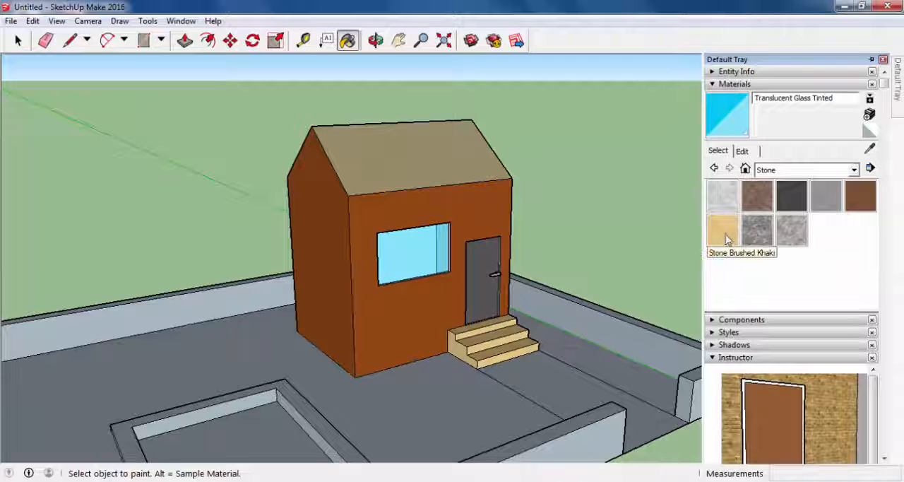
left_click(757, 201)
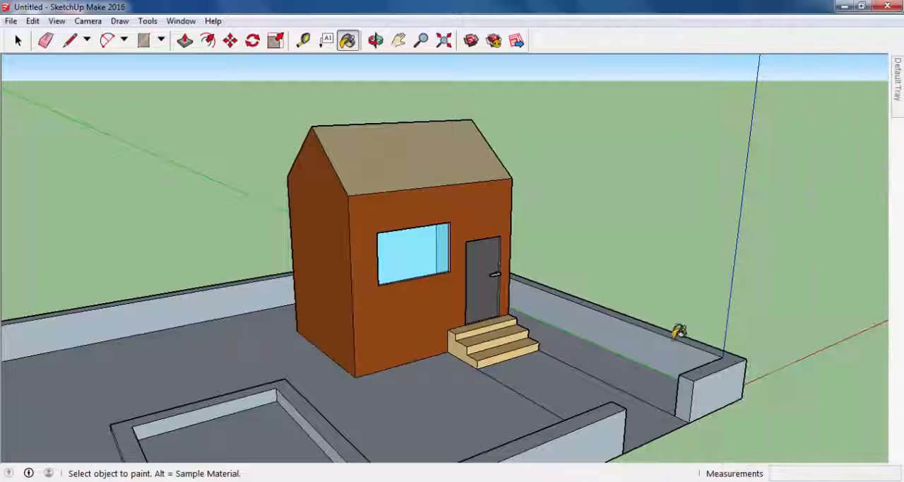
left_click(585, 388)
- Paint the yard ground on both sides of the path with the bright green grass material from the Landscaping, Fencing and Vegetation collection
mouse_move(676, 379)
middle_mouse_down()
mouse_move(545, 373)
mouse_move(571, 347)
mouse_move(525, 374)
mouse_move(586, 399)
mouse_move(549, 371)
middle_mouse_up()
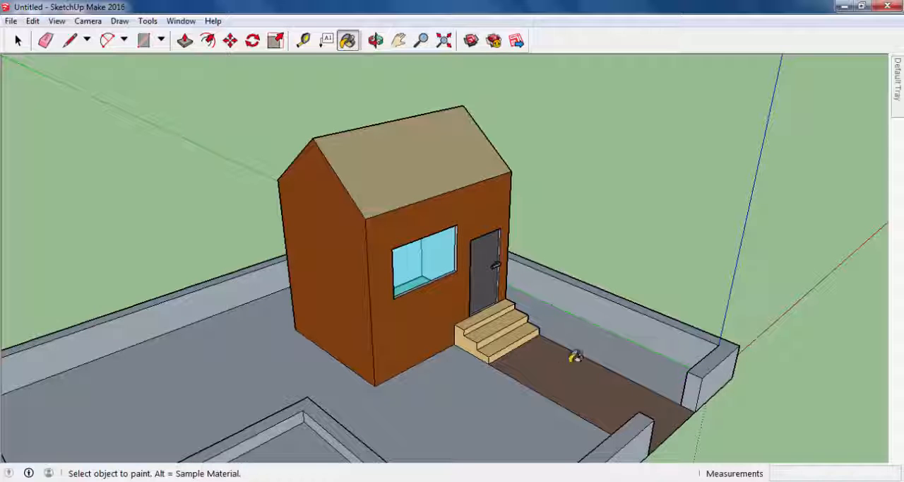
mouse_move(726, 384)
middle_mouse_down()
mouse_move(652, 377)
mouse_move(601, 347)
middle_mouse_up()
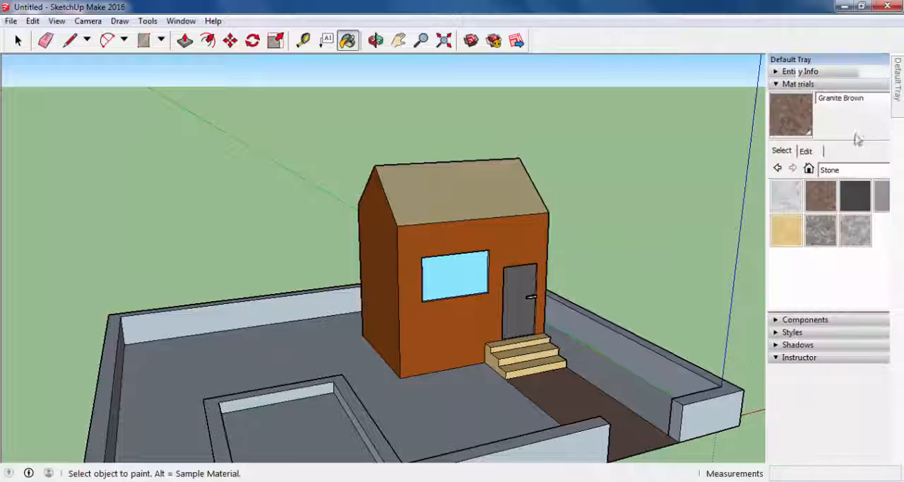
mouse_move(897, 78)
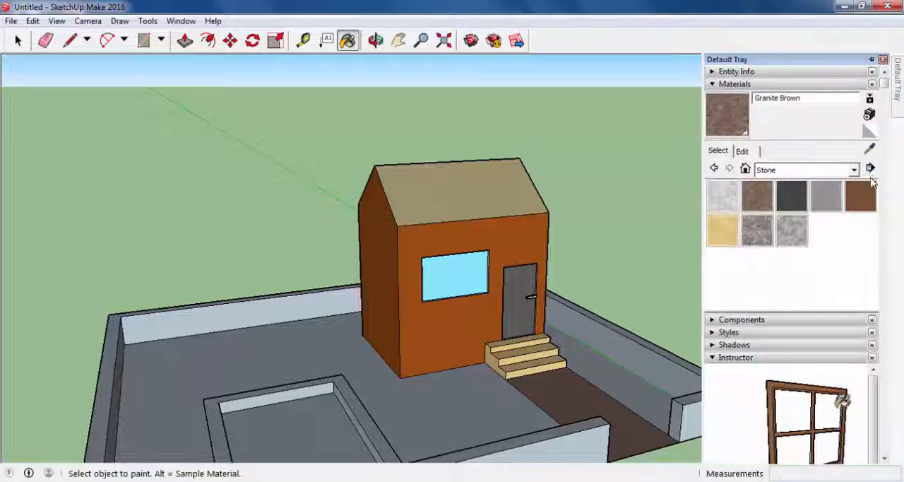
left_click(853, 170)
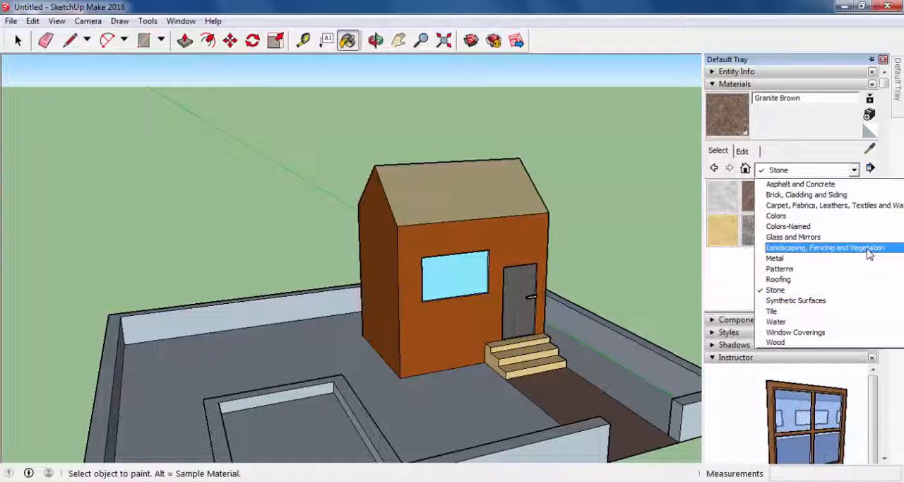
left_click(840, 247)
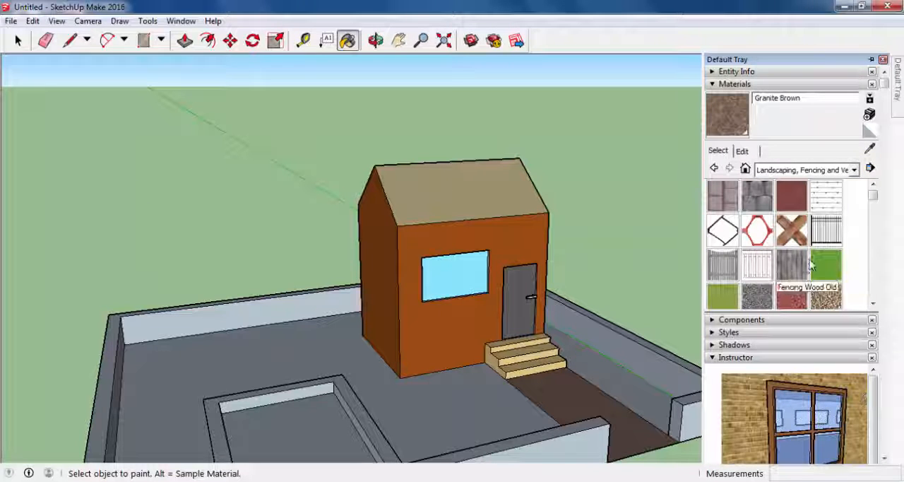
left_click(825, 266)
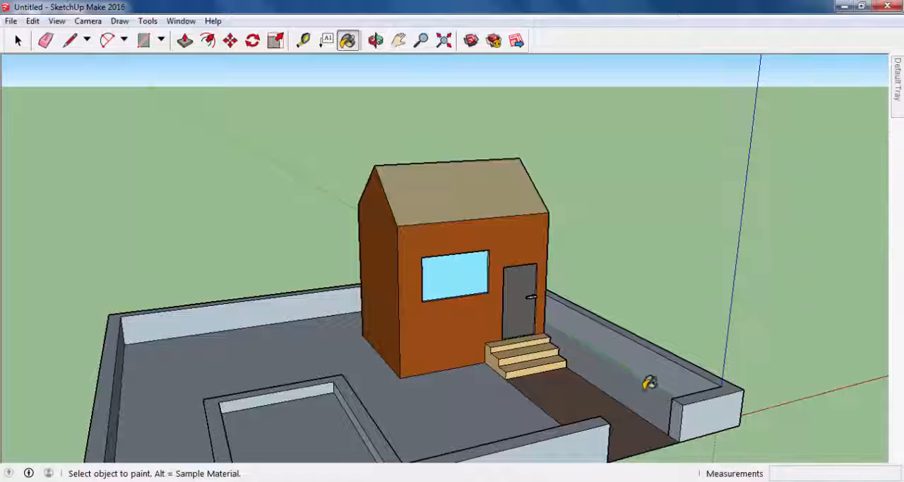
left_click(647, 385)
mouse_move(634, 370)
middle_mouse_down()
mouse_move(459, 389)
mouse_move(331, 370)
mouse_move(303, 434)
mouse_move(410, 440)
mouse_move(549, 383)
mouse_move(438, 409)
mouse_move(396, 395)
mouse_move(279, 422)
middle_mouse_up()
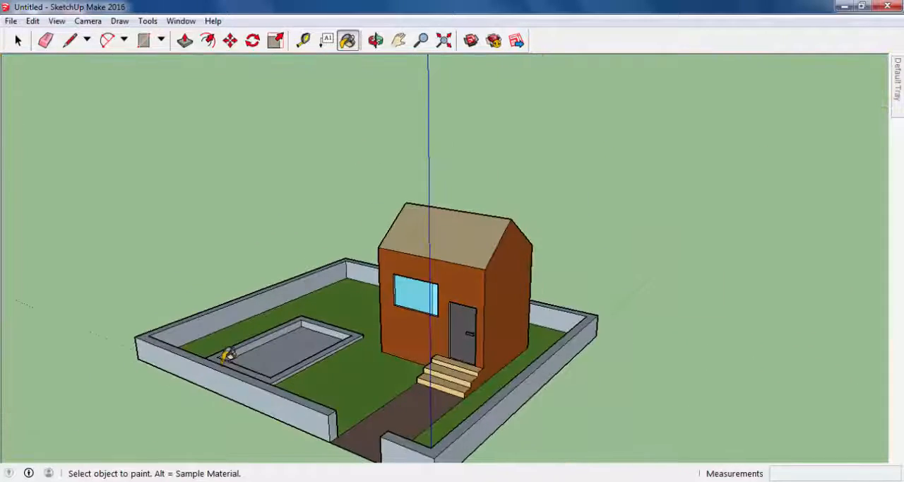
scroll(272, 355, "up", 5)
middle_click_drag(377, 394, 332, 391)
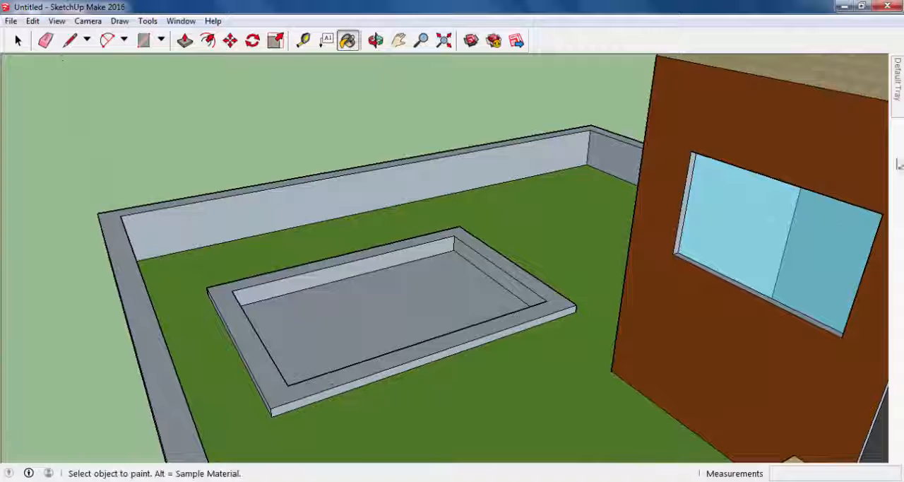
- Paint the top face of the pool's rim with Stone Brushed Khaki from the Stone collection
mouse_move(897, 109)
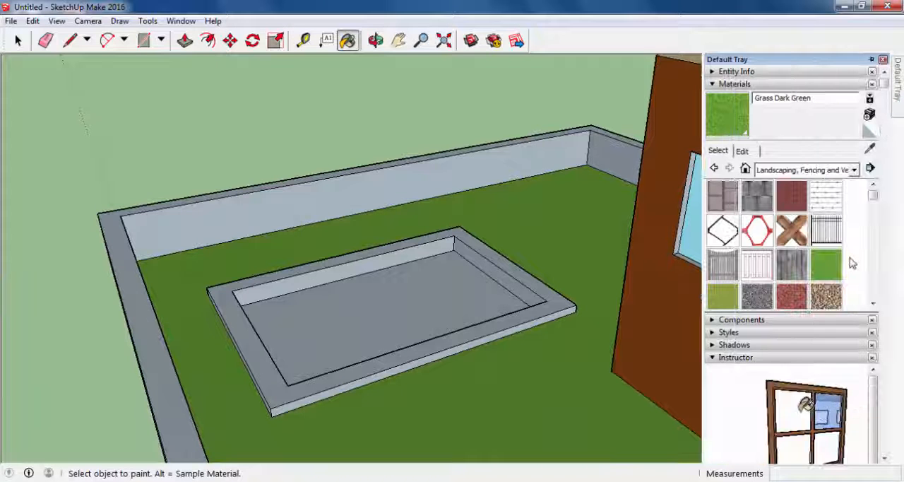
left_click(854, 169)
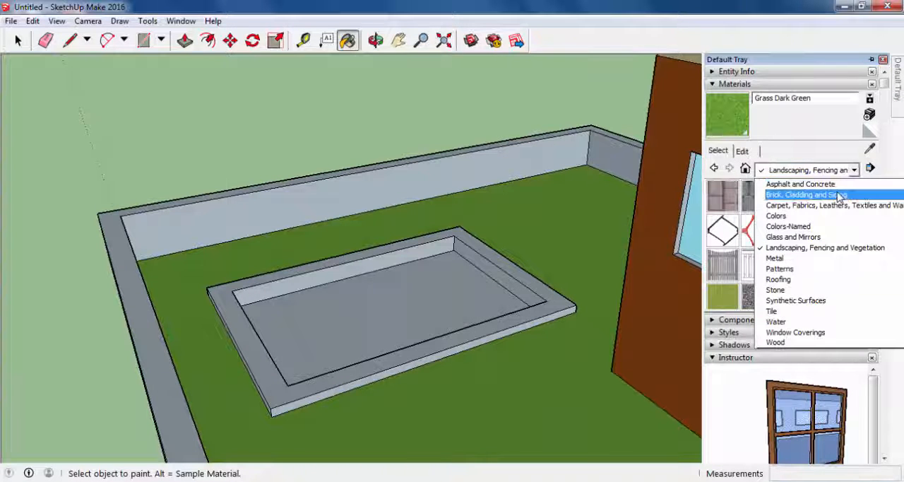
left_click(796, 290)
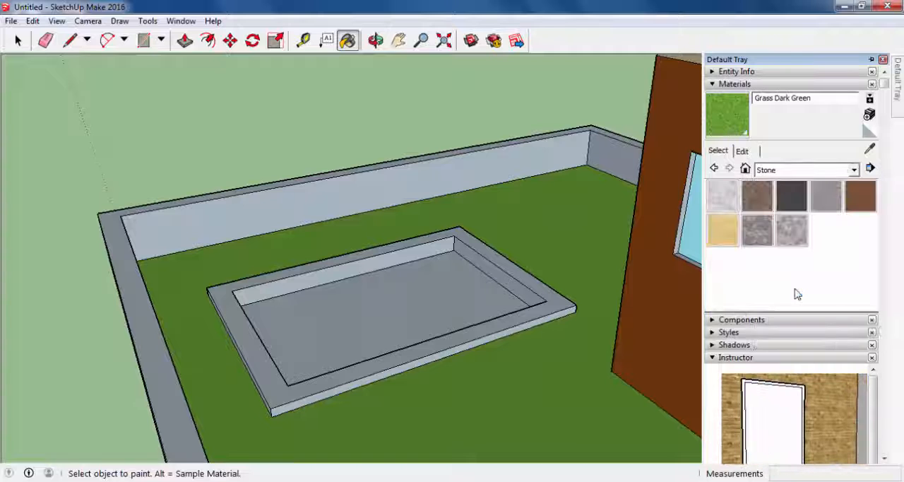
left_click(729, 244)
left_click(537, 308)
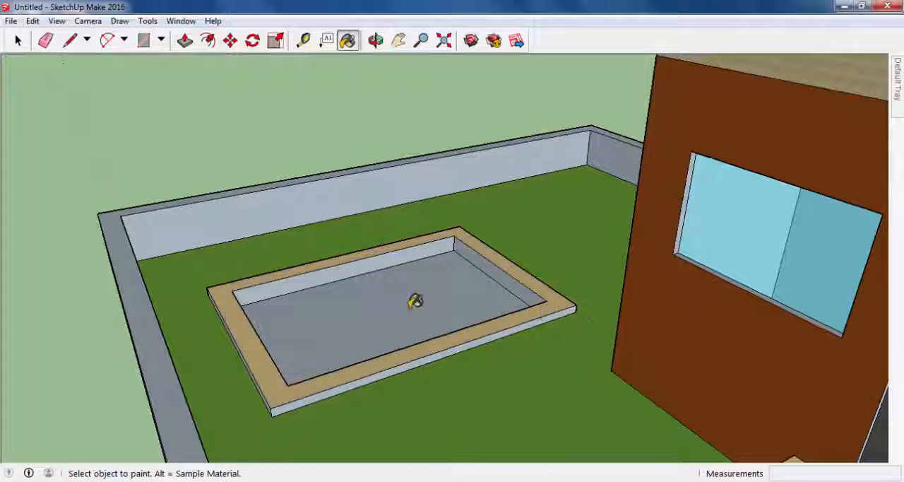
- Paint the pool's floor with Water Sparkling from the Water collection
mouse_move(900, 107)
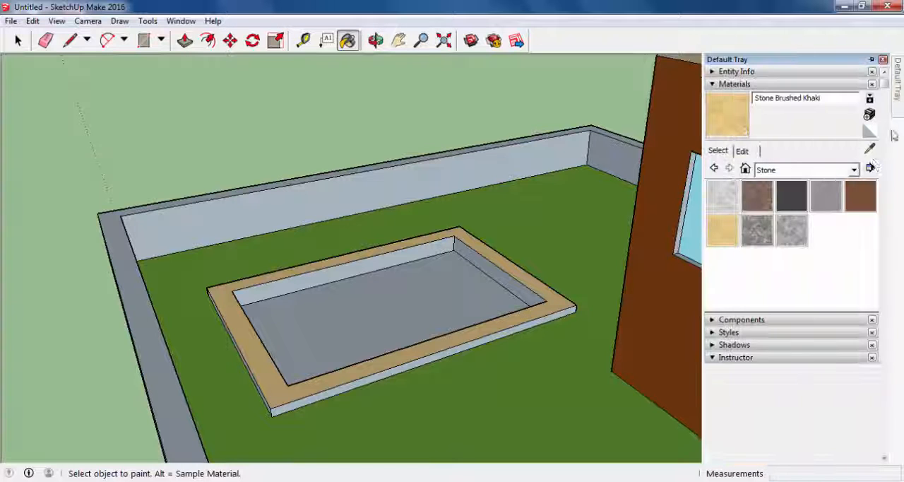
left_click(813, 169)
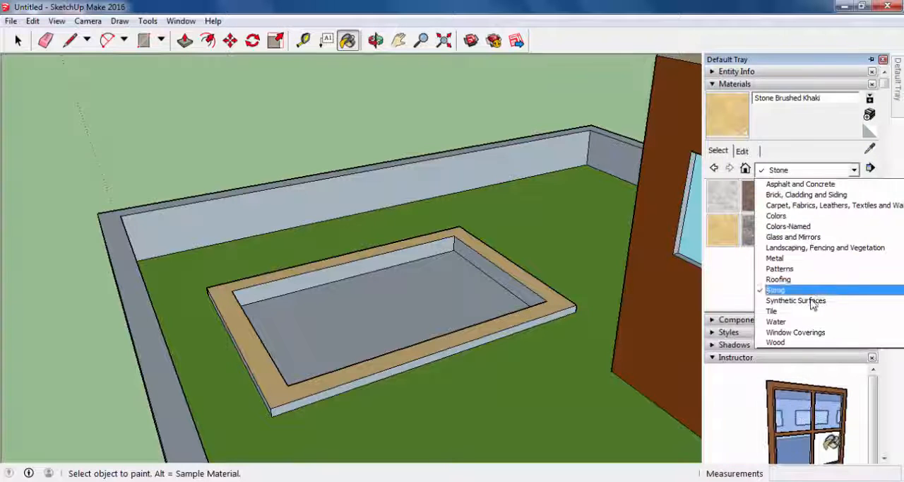
left_click(797, 321)
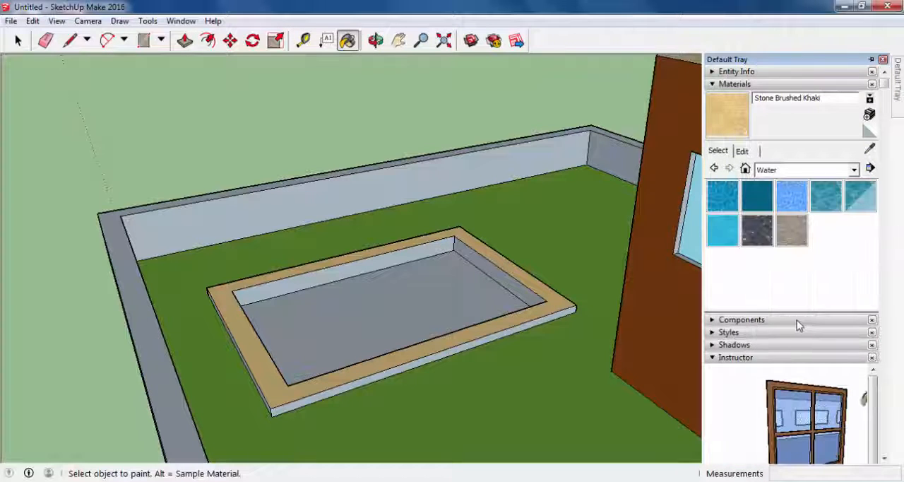
left_click(724, 235)
left_click(460, 292)
mouse_move(459, 292)
middle_mouse_down()
mouse_move(680, 269)
mouse_move(490, 323)
mouse_move(523, 308)
middle_mouse_up()
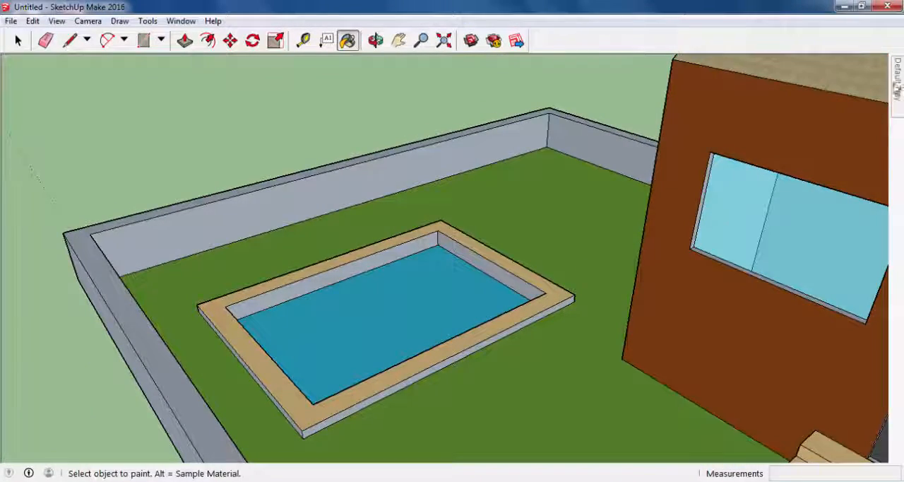
- Look through the Metal collection and try Water Sparkling on one inner side wall of the pool
mouse_move(899, 86)
left_click(791, 170)
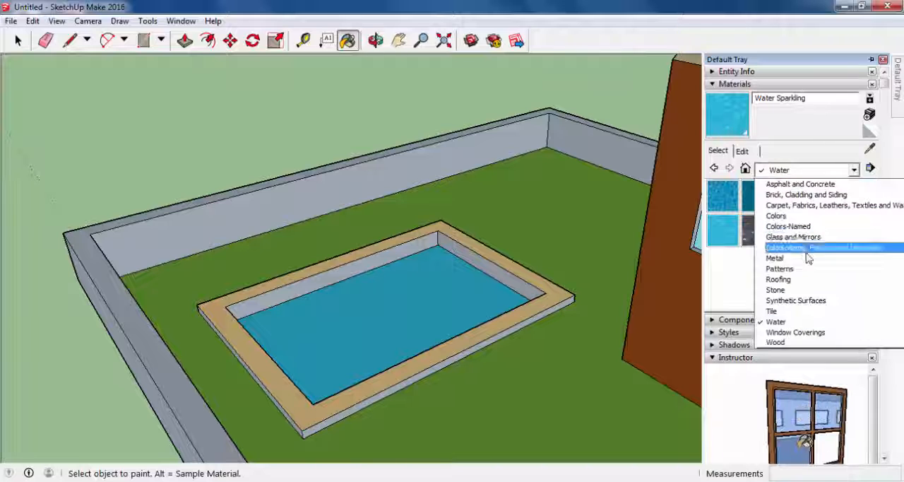
left_click(805, 259)
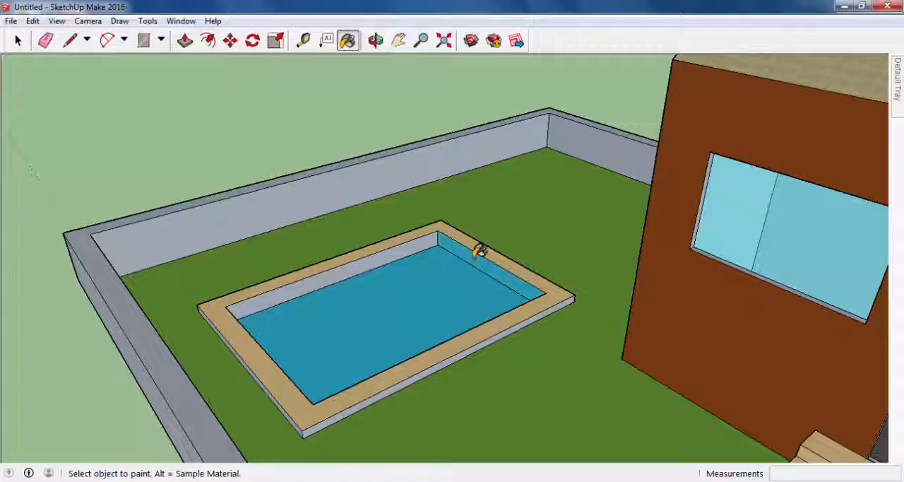
- Paint all inner side walls of the pool with Stone Brushed Khaki from the Stone collection
mouse_move(901, 105)
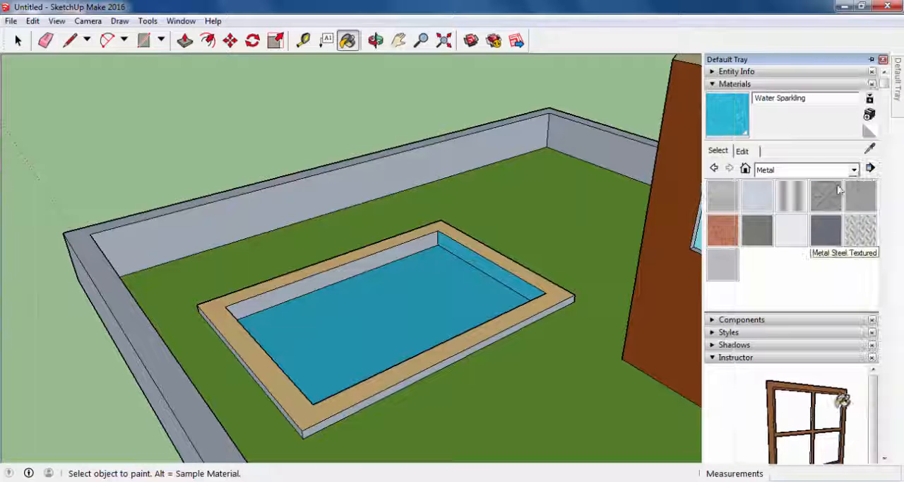
left_click(805, 169)
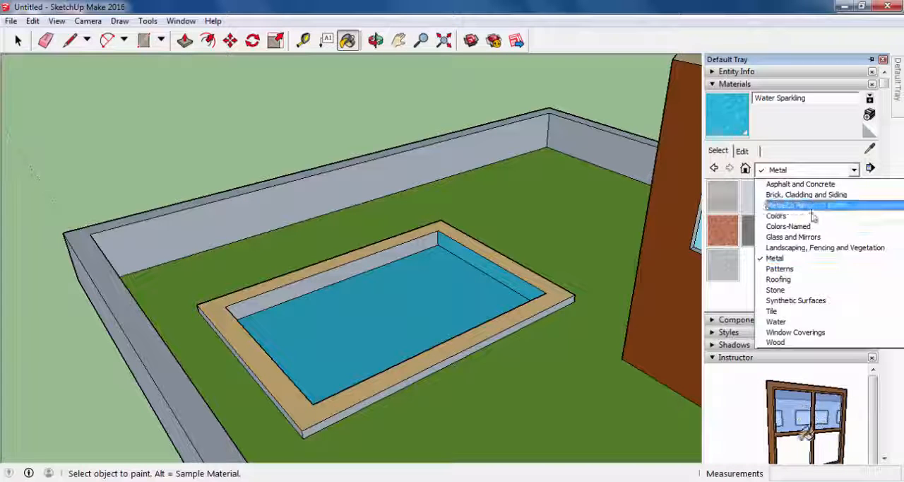
left_click(805, 290)
left_click(733, 230)
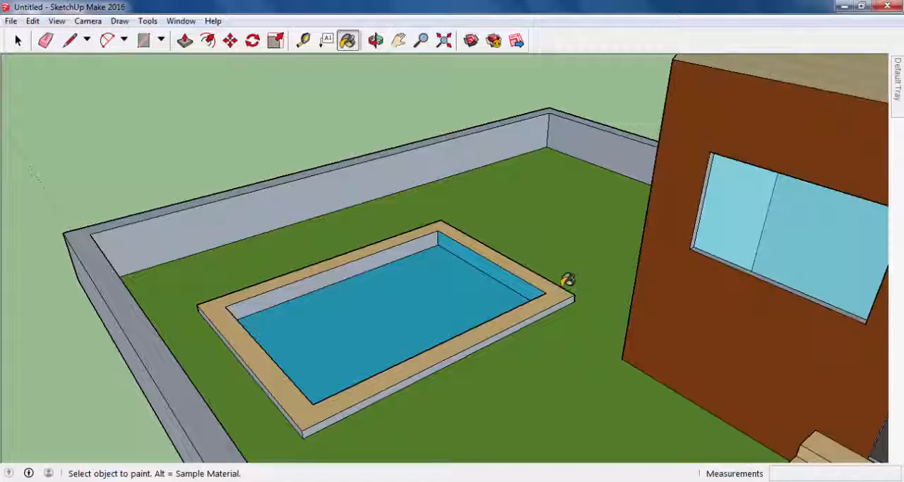
left_click(529, 278)
left_click(421, 243)
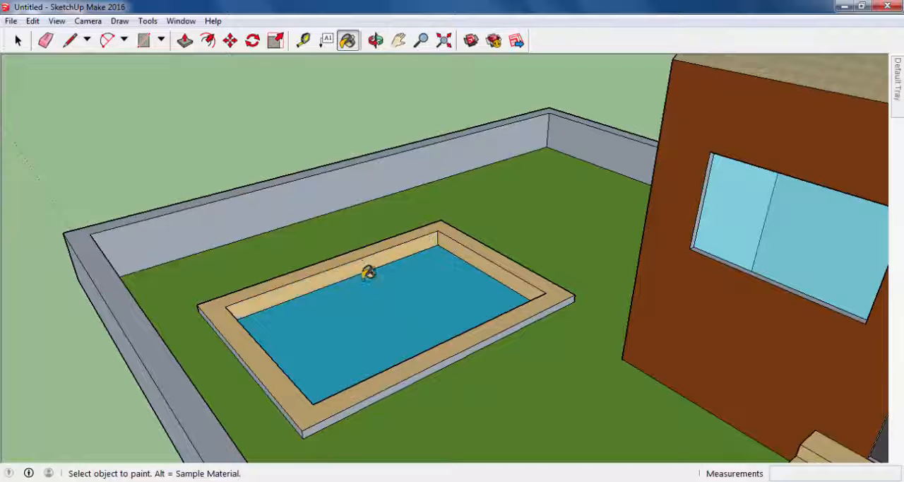
middle_click_drag(369, 268, 323, 287)
scroll(297, 288, "up", 3)
scroll(272, 287, "down", 2)
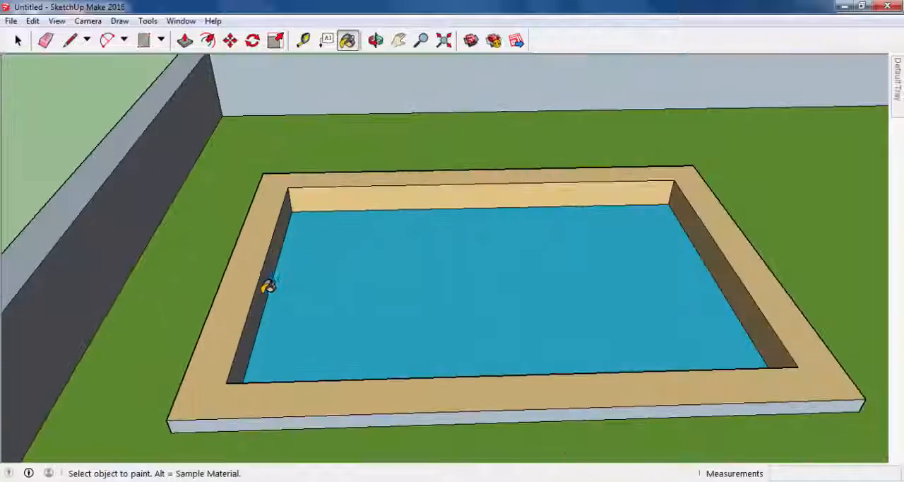
mouse_move(264, 284)
middle_mouse_down()
mouse_move(452, 339)
mouse_move(825, 317)
mouse_move(671, 258)
middle_mouse_up()
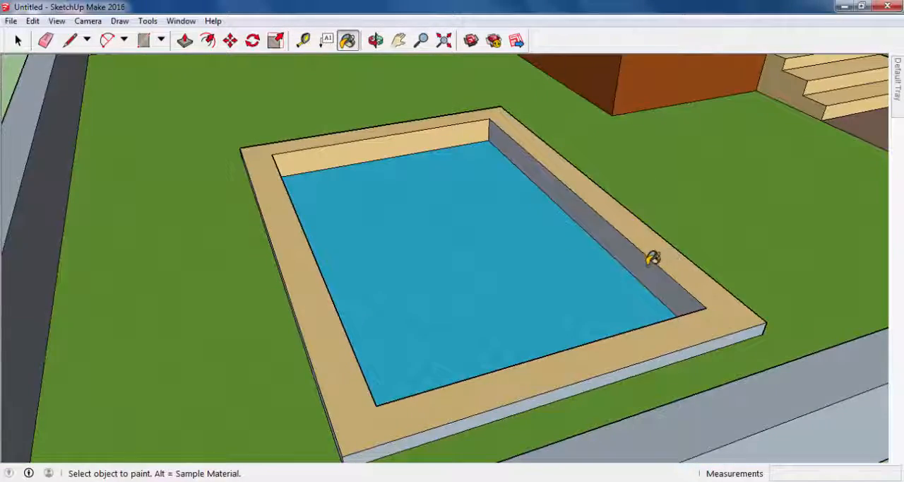
left_click(651, 259)
- Paint the perimeter wall's top and its faces around the pool side with Stone Masonry Multi from the Brick, Cladding and Siding collection
scroll(721, 244, "down", 2)
mouse_move(721, 245)
middle_mouse_down()
mouse_move(666, 254)
mouse_move(640, 226)
mouse_move(699, 178)
mouse_move(516, 165)
mouse_move(599, 201)
mouse_move(773, 176)
middle_mouse_up()
scroll(663, 199, "down", 2)
scroll(662, 199, "down", 3)
key("b")
mouse_move(898, 91)
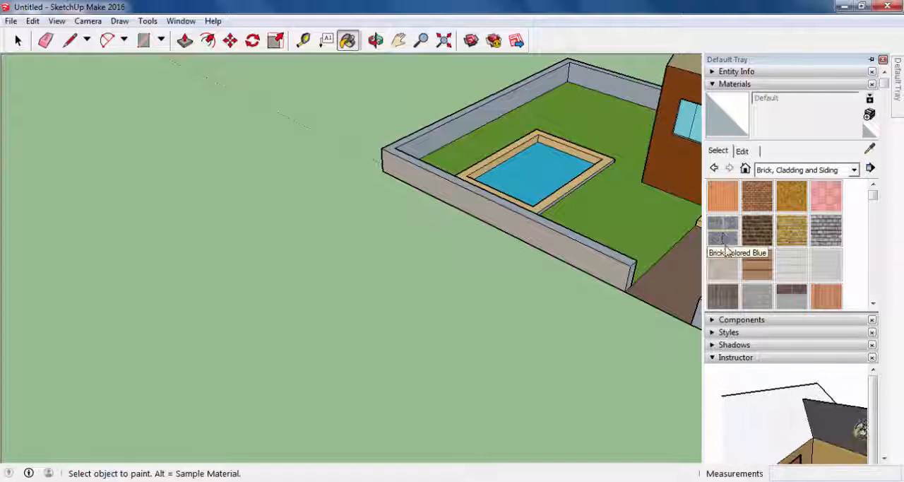
scroll(728, 243, "down", 5)
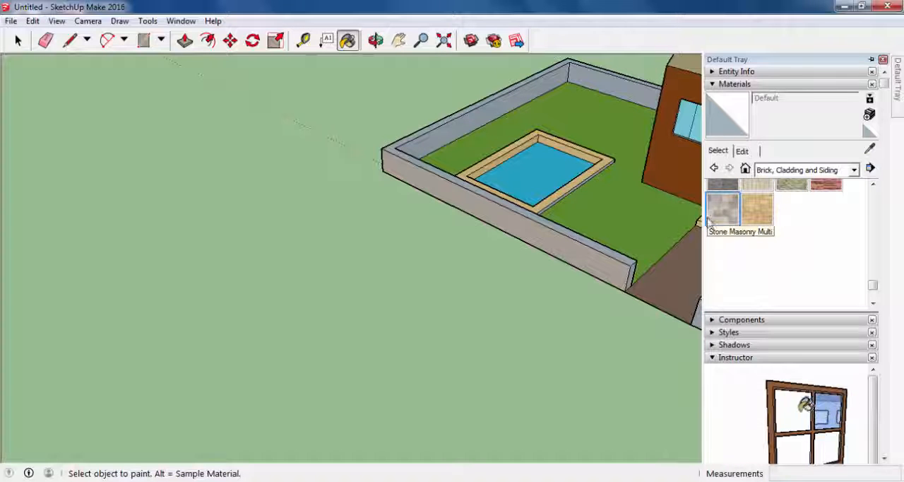
left_click(721, 208)
mouse_move(627, 263)
middle_mouse_down()
mouse_move(731, 264)
mouse_move(419, 207)
middle_mouse_up()
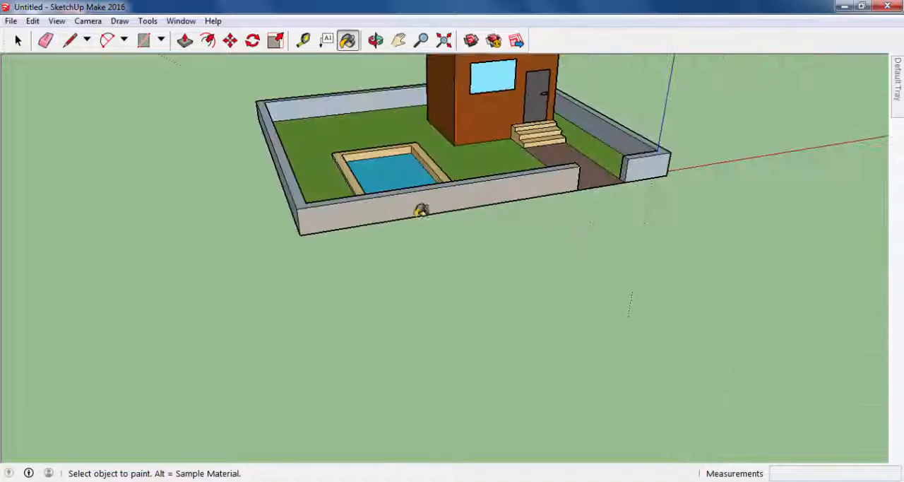
mouse_move(317, 201)
middle_mouse_down()
mouse_move(328, 198)
mouse_move(350, 134)
mouse_move(339, 102)
mouse_move(217, 208)
mouse_move(448, 225)
middle_mouse_up()
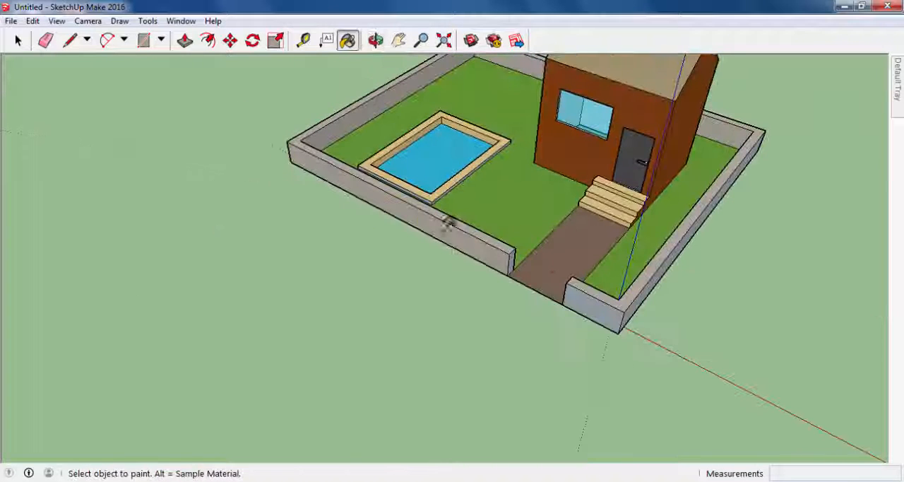
- Paint the remaining faces of the perimeter wall, including the short front section beside the path, with the same Stone Masonry Multi
middle_click_drag(573, 267, 565, 202)
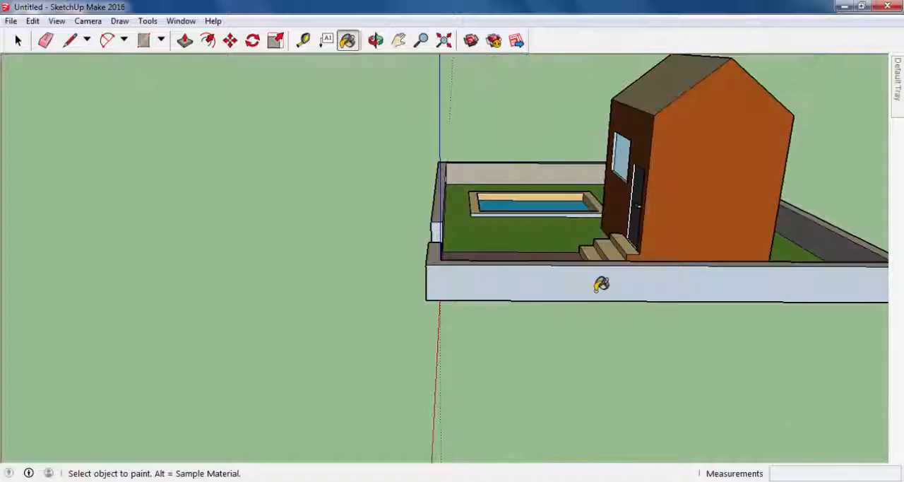
mouse_move(414, 242)
middle_mouse_down()
mouse_move(523, 263)
mouse_move(650, 202)
mouse_move(298, 169)
mouse_move(529, 349)
middle_mouse_up()
mouse_move(310, 247)
middle_mouse_down()
mouse_move(595, 272)
mouse_move(297, 282)
mouse_move(256, 218)
mouse_move(309, 210)
mouse_move(257, 237)
middle_mouse_up()
middle_click_drag(211, 196, 745, 246)
mouse_move(574, 322)
middle_mouse_down()
mouse_move(668, 304)
mouse_move(614, 286)
middle_mouse_up()
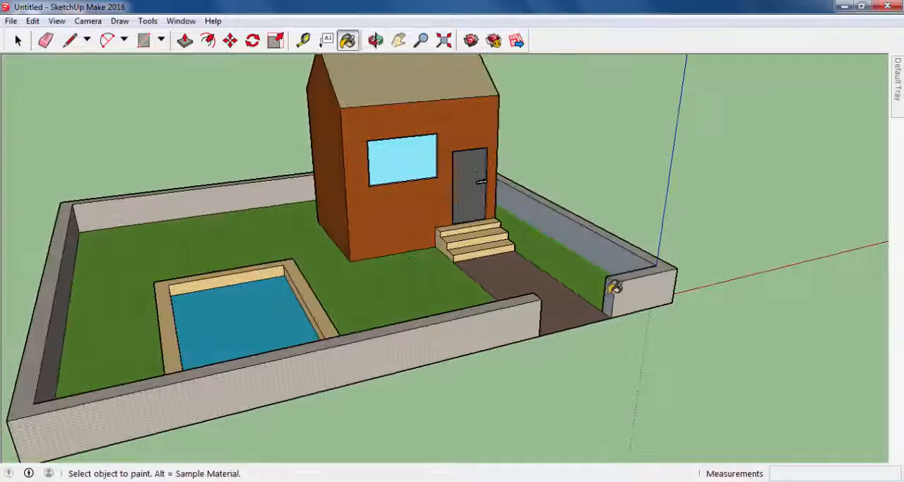
mouse_move(585, 228)
middle_mouse_down()
mouse_move(565, 226)
mouse_move(545, 207)
mouse_move(428, 245)
mouse_move(389, 235)
mouse_move(516, 339)
mouse_move(340, 355)
middle_mouse_up()
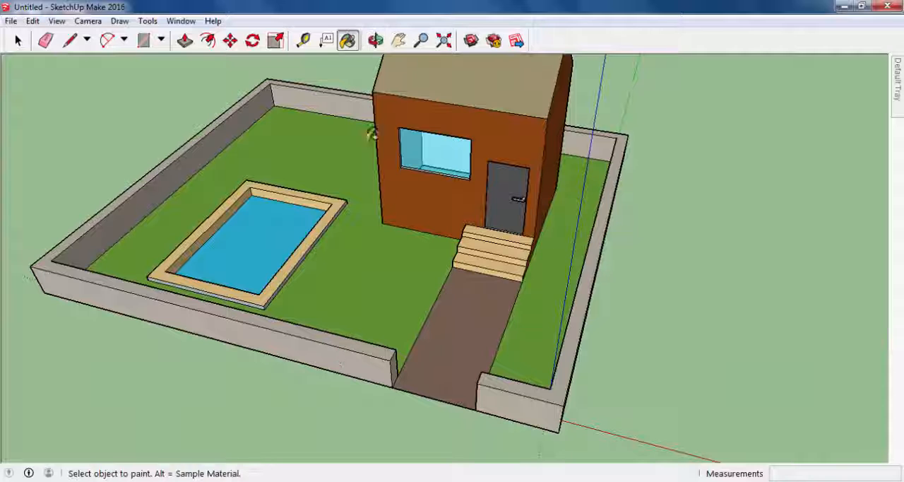
- Search the 3D Warehouse for "tree" and load the model named "3D tree" directly into the current model
left_click(180, 20)
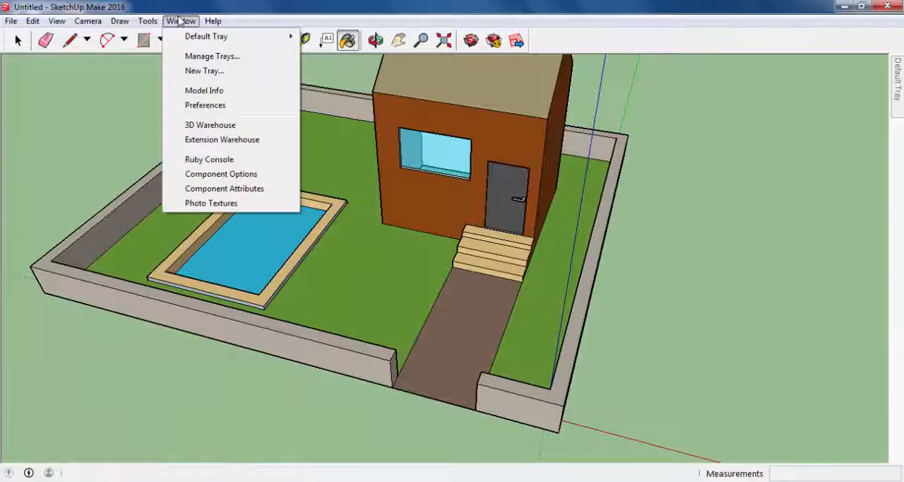
left_click(209, 125)
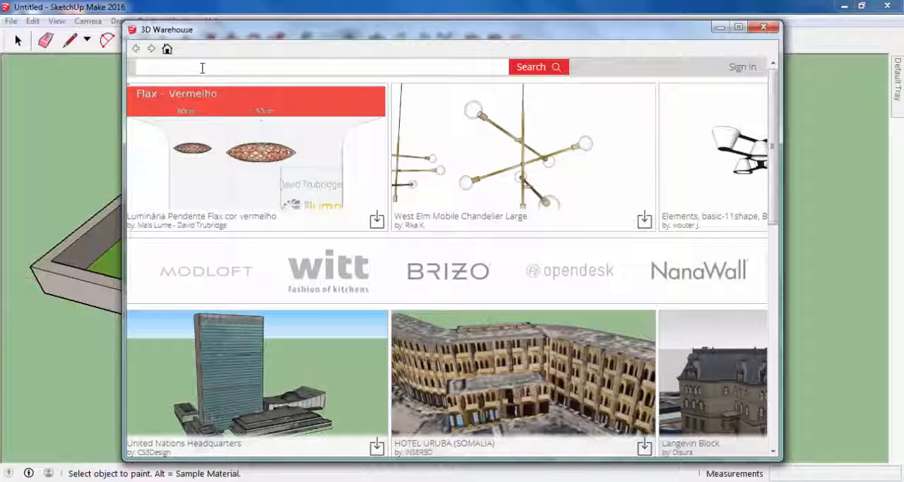
type("tree")
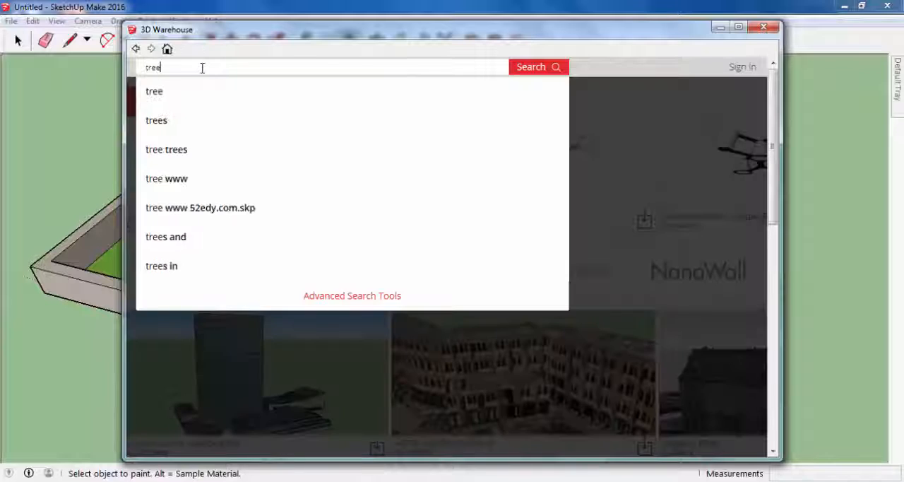
key("Return")
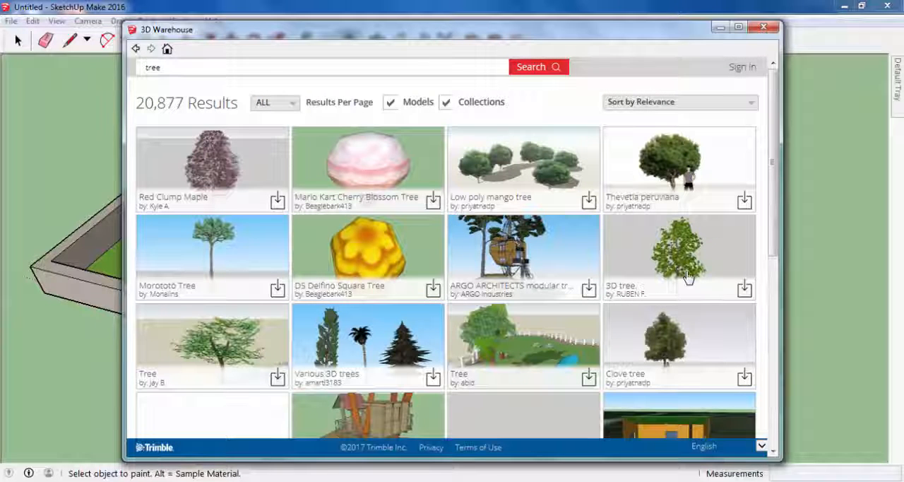
left_click(746, 290)
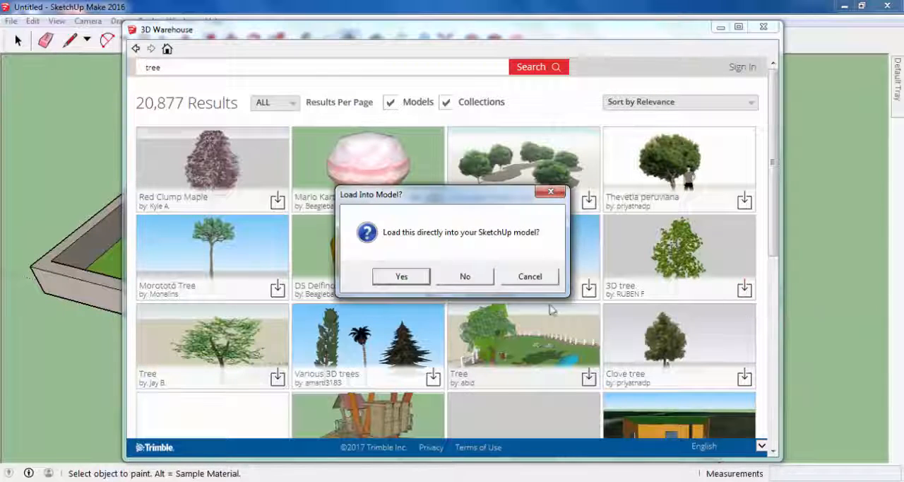
left_click(400, 276)
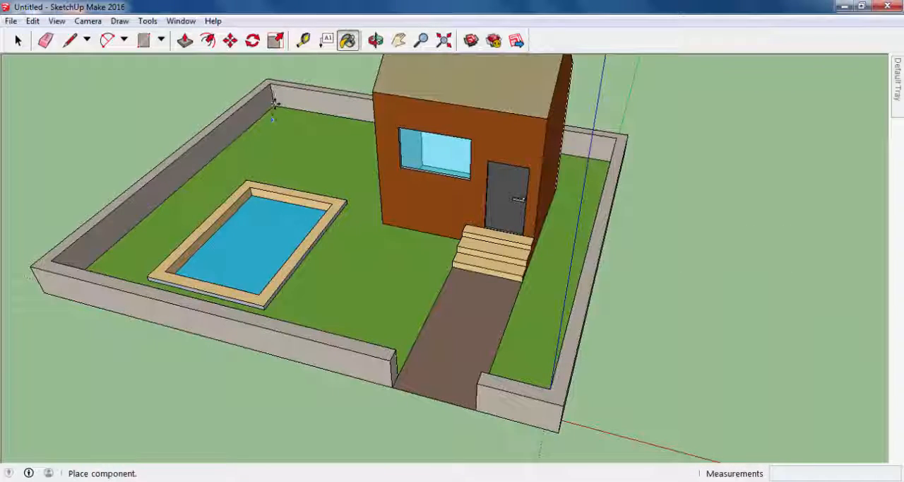
- Place the tree on the grass behind the pool, near the back corner of the perimeter wall
scroll(279, 115, "up", 3)
middle_click_drag(279, 115, 282, 92)
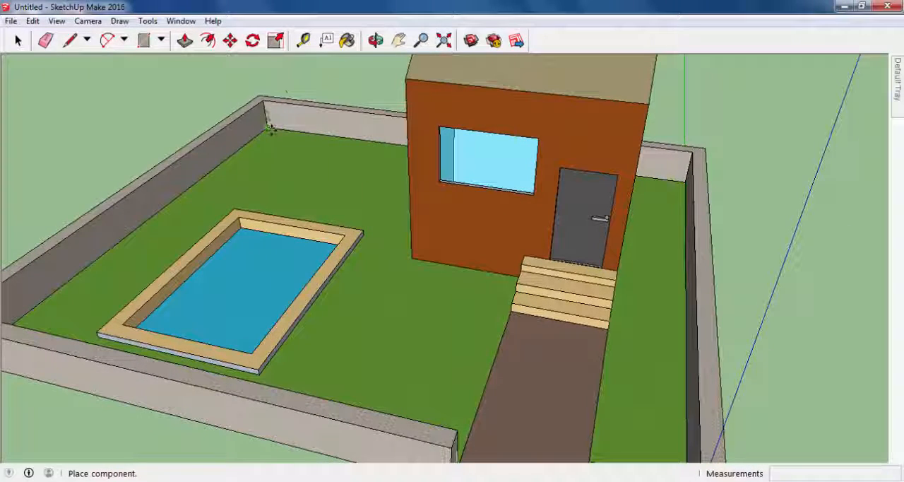
middle_click_drag(291, 136, 267, 171)
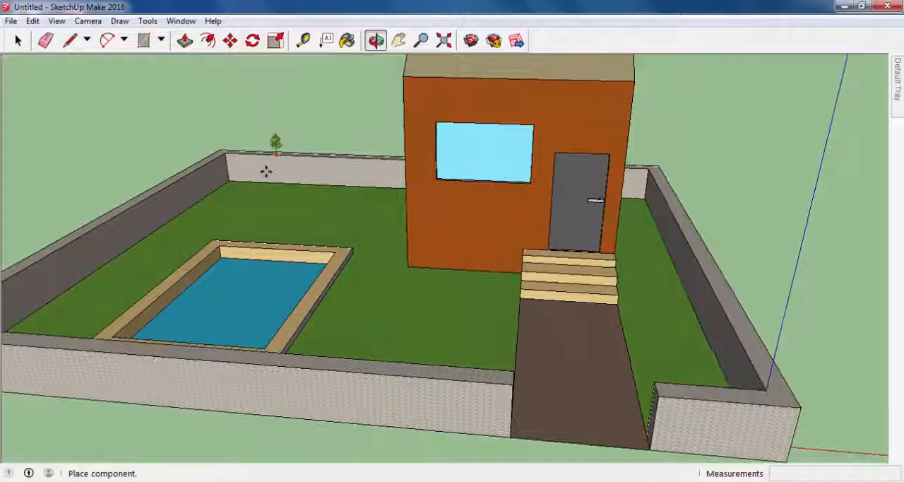
left_click(241, 205)
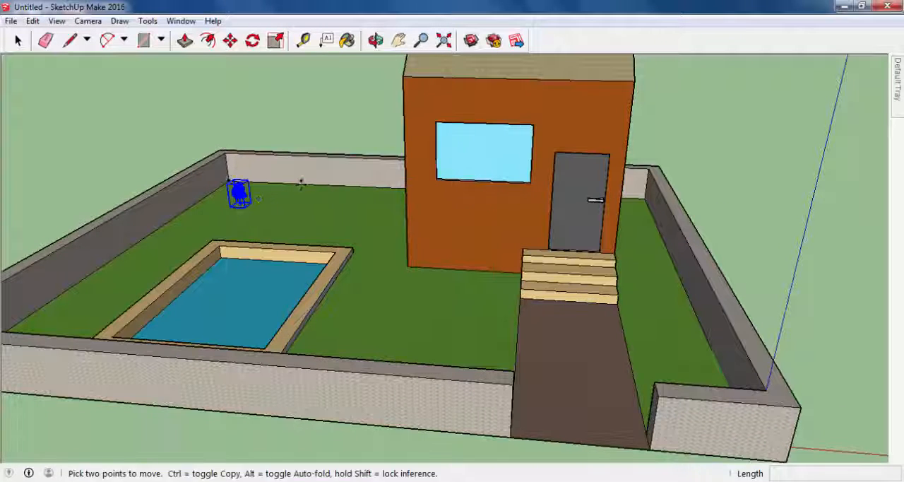
- Scale the tree up by a factor of about 4.25
middle_click_drag(241, 205, 414, 204)
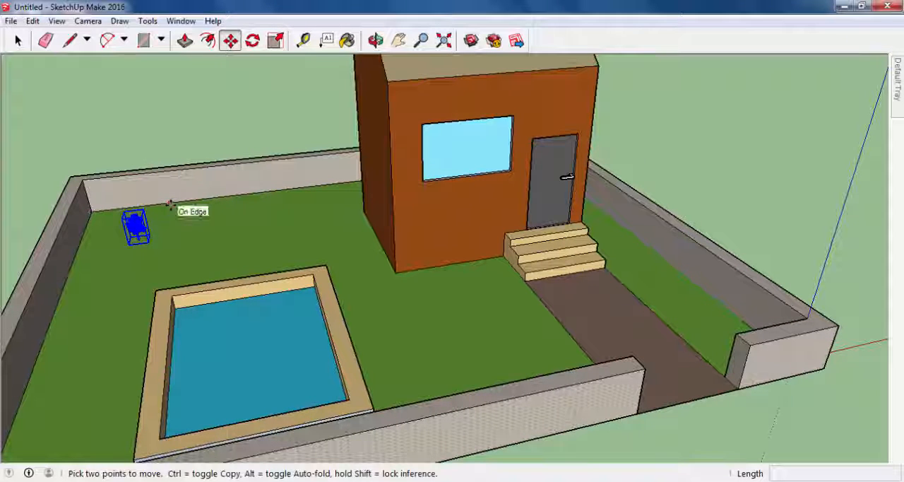
key("s")
left_click(150, 210)
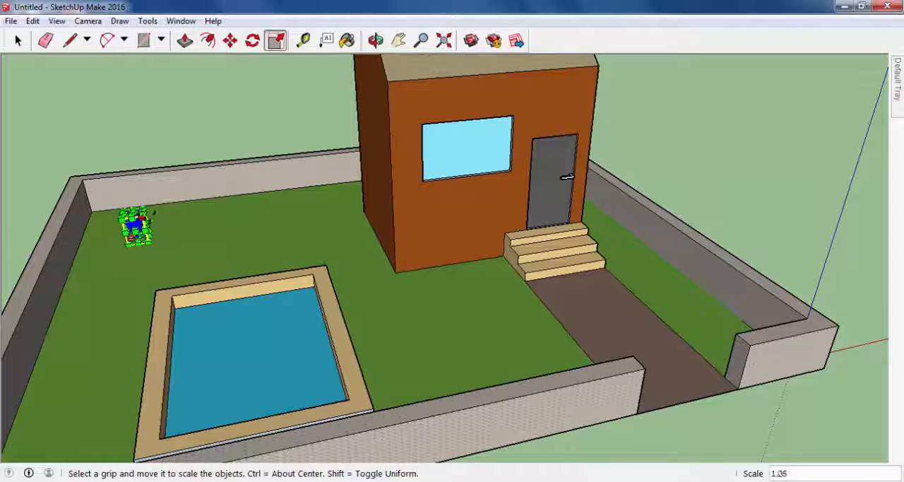
left_click(259, 202)
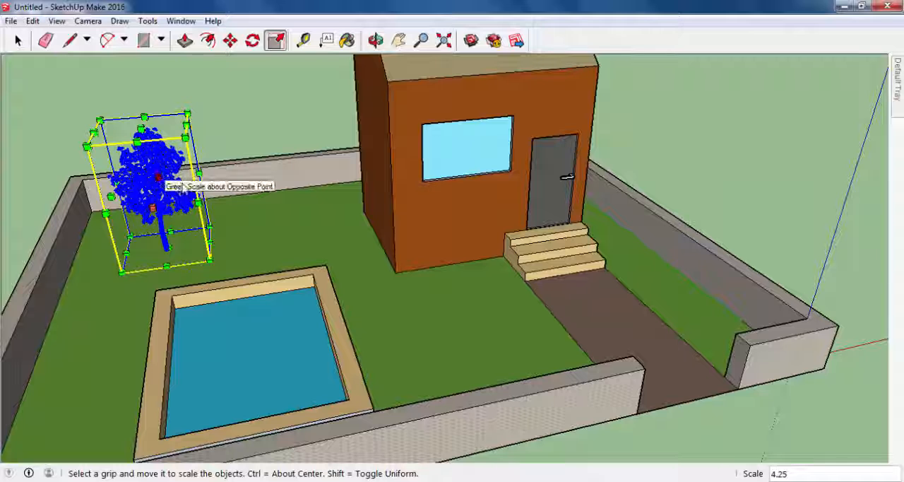
- Scale the tree up by a further factor of about 1.14 and move it about 19.12 m toward the wall's back corner
left_click_drag(187, 137, 219, 140)
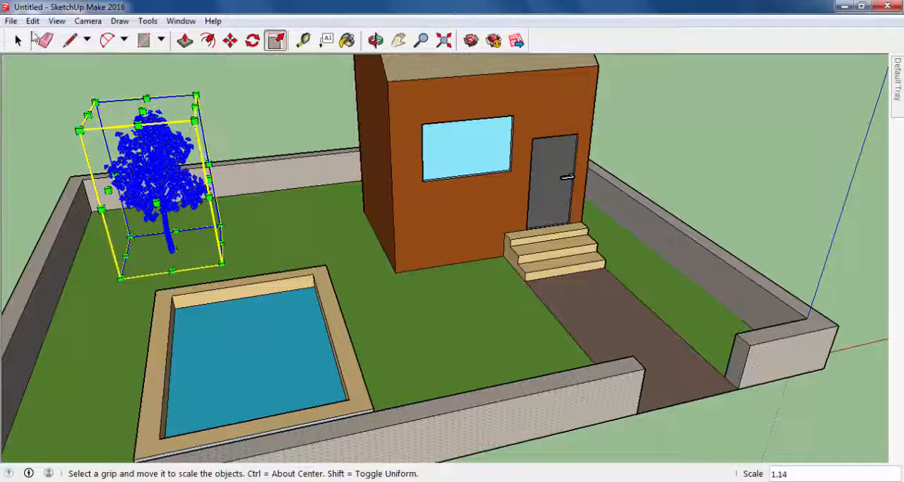
left_click(230, 41)
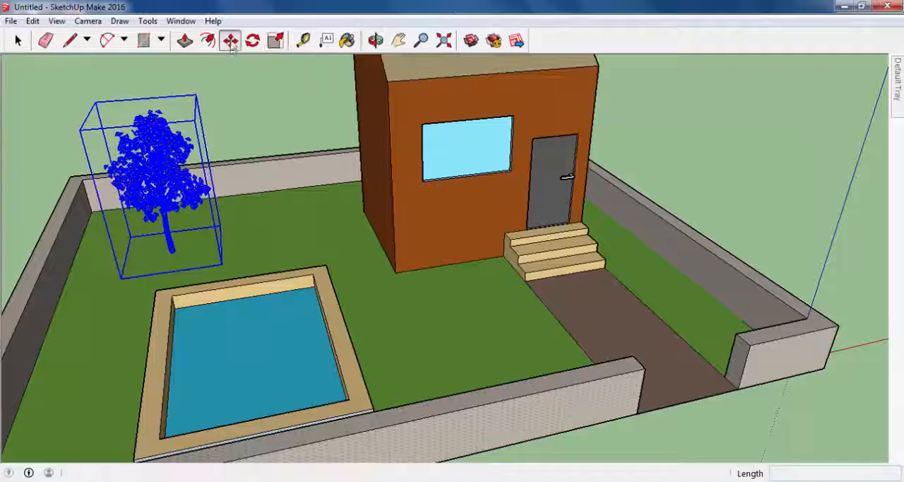
left_click(170, 188)
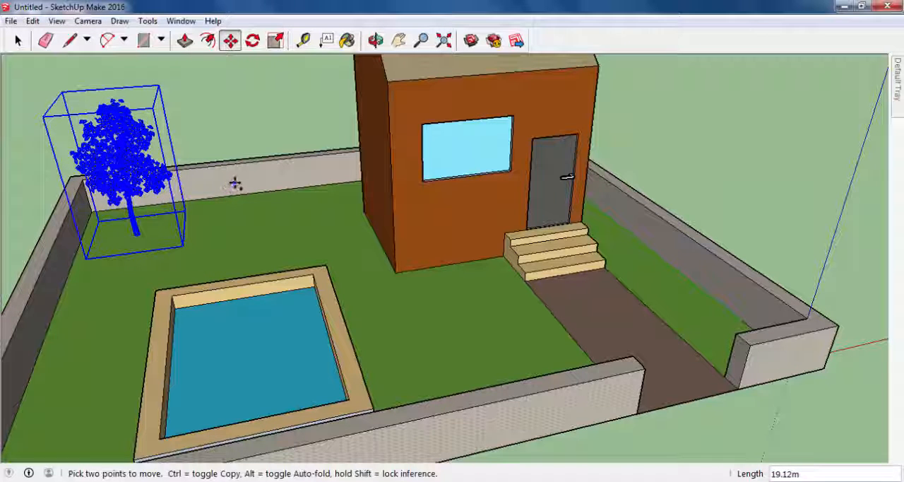
- Paste two copies of the tree, one between the first tree and the house, one at the front wall corner beside the pool
key("ctrl+v")
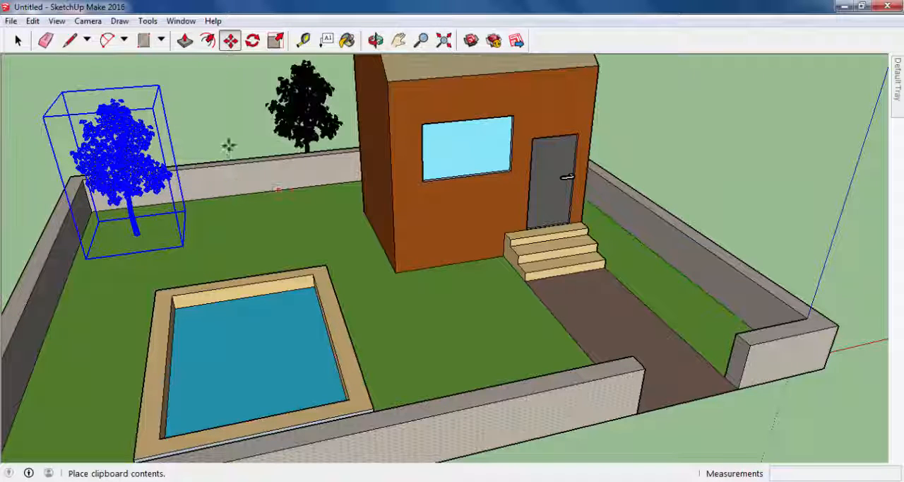
left_click(224, 244)
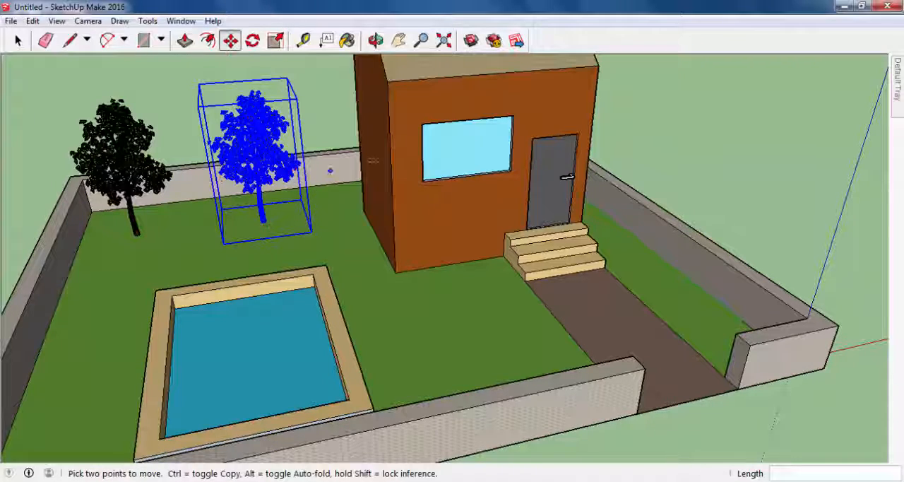
middle_click_drag(372, 160, 153, 161)
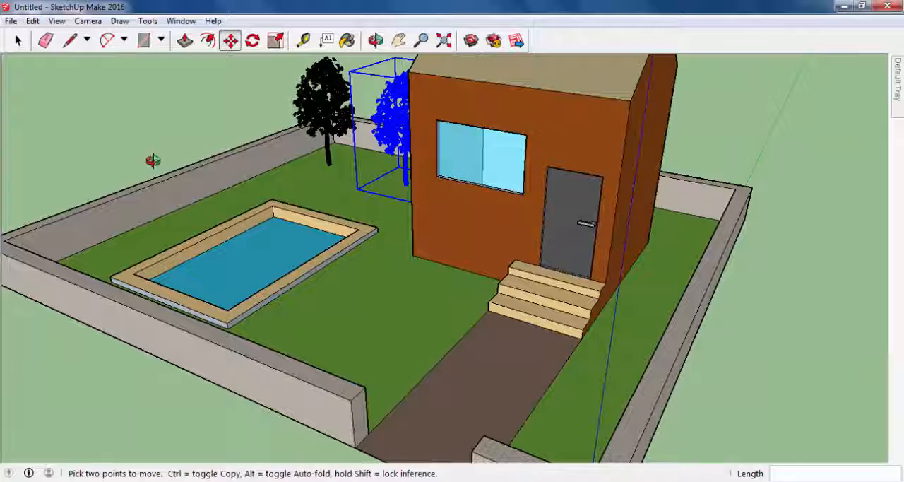
key("ctrl+v")
middle_click_drag(91, 238, 132, 211)
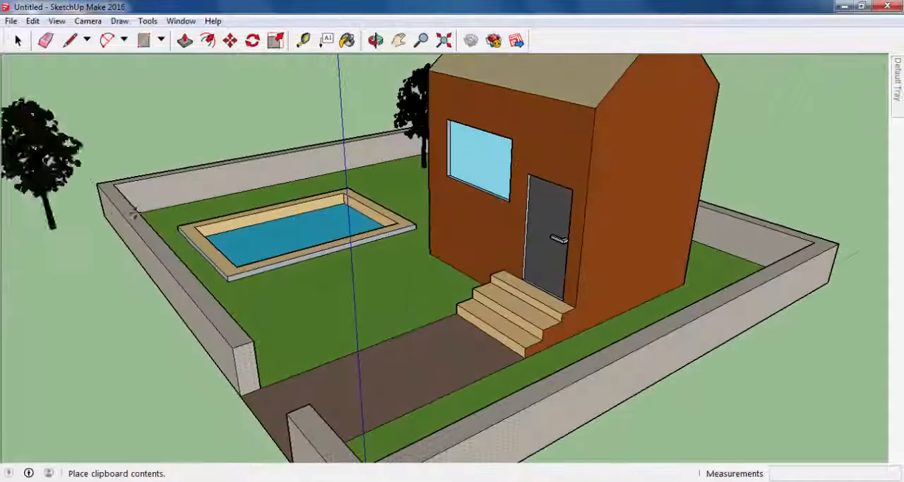
left_click(175, 210)
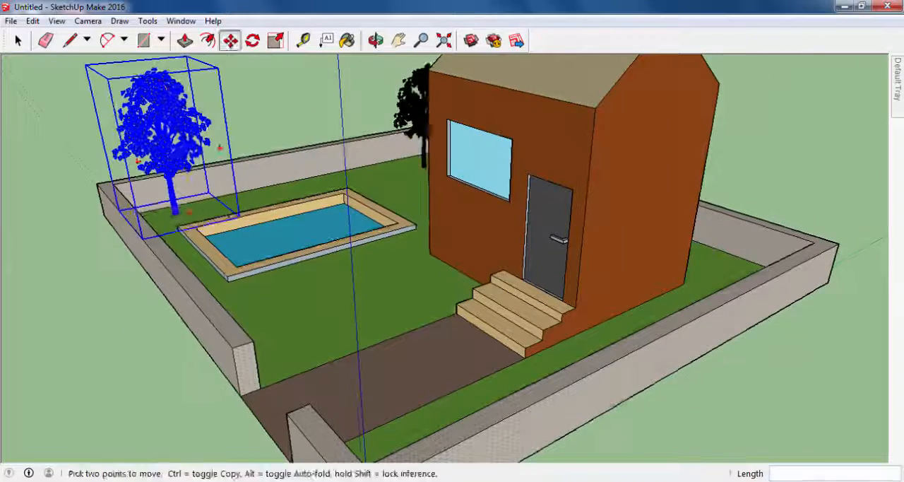
- Lower the tree at the front wall corner by about 12.72 m so it stands on the grass
middle_click_drag(335, 240, 330, 204)
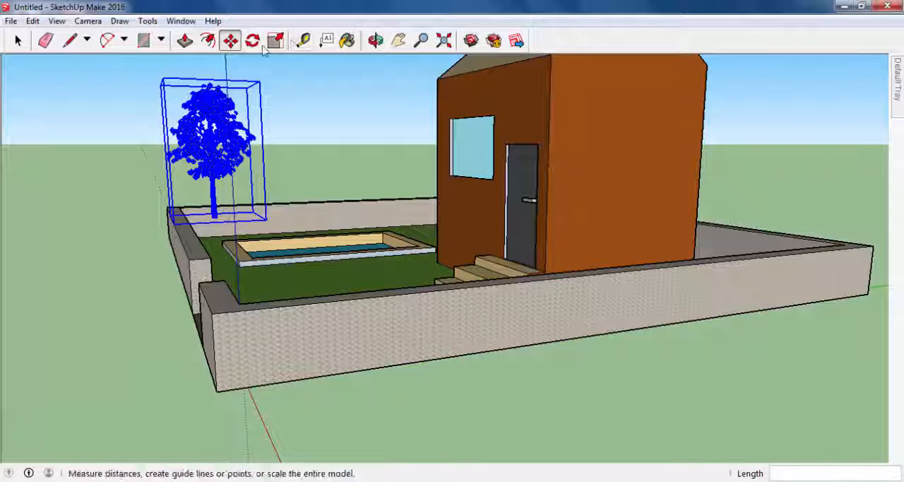
middle_click_drag(250, 152, 231, 163)
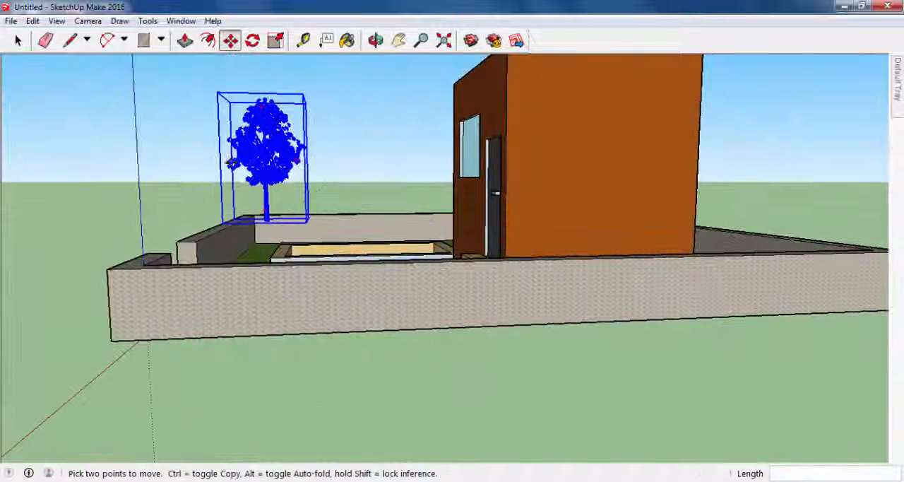
left_click(262, 150)
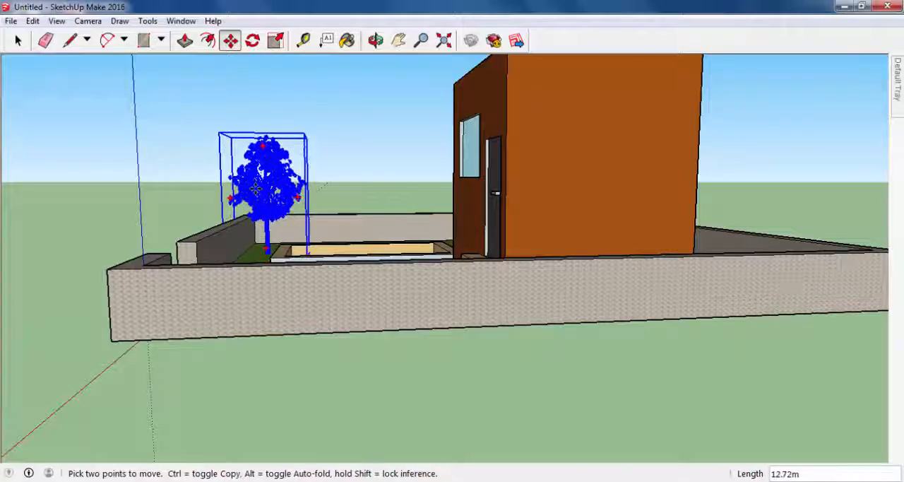
middle_click_drag(256, 187, 481, 263)
- Deselect the front tree and examine the placement of all three trees around the pool and house
middle_click_drag(155, 163, 356, 224)
middle_click_drag(544, 136, 169, 273)
left_click(831, 276)
scroll(232, 230, "down", 3)
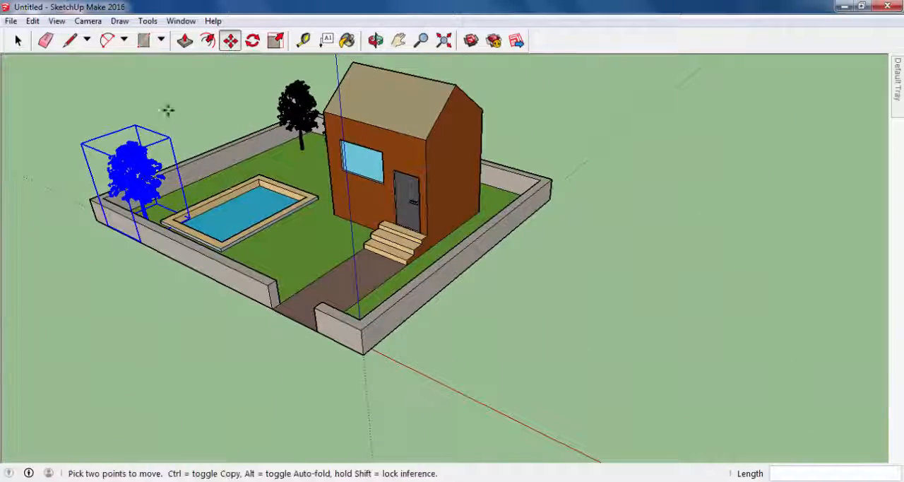
left_click(20, 40)
left_click(213, 106)
middle_click_drag(212, 106, 227, 136)
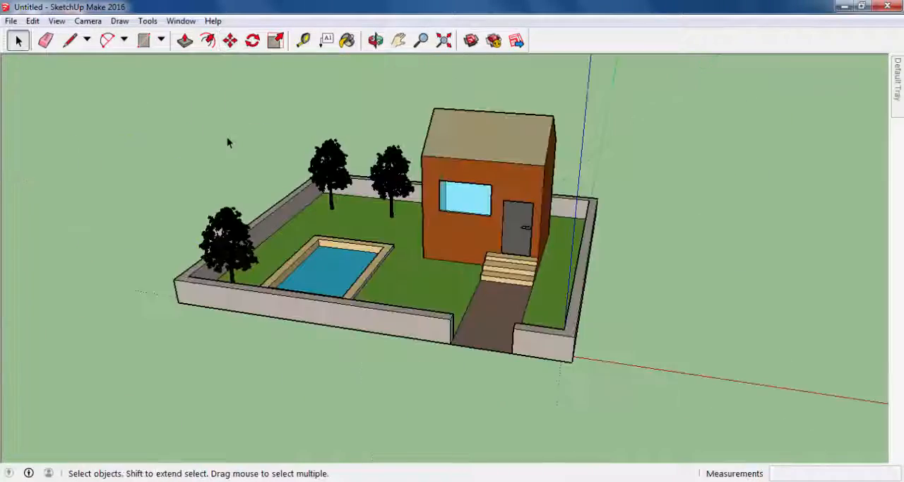
key("o")
key("space")
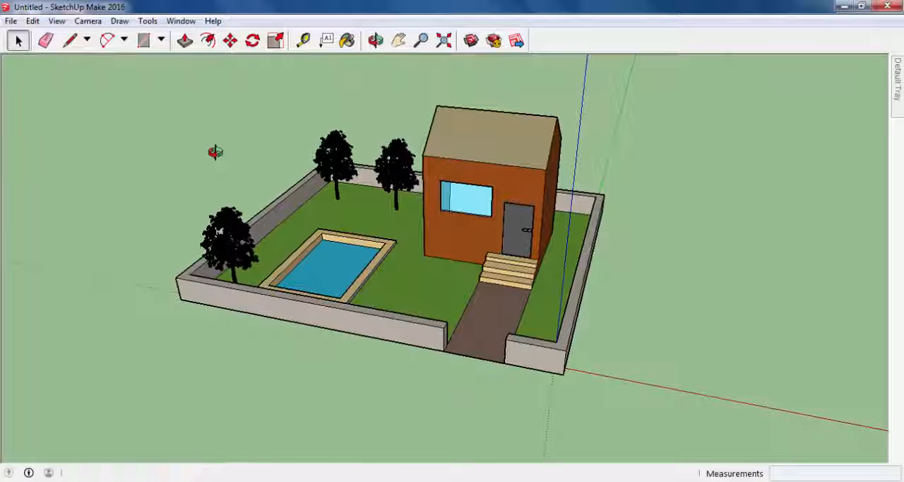